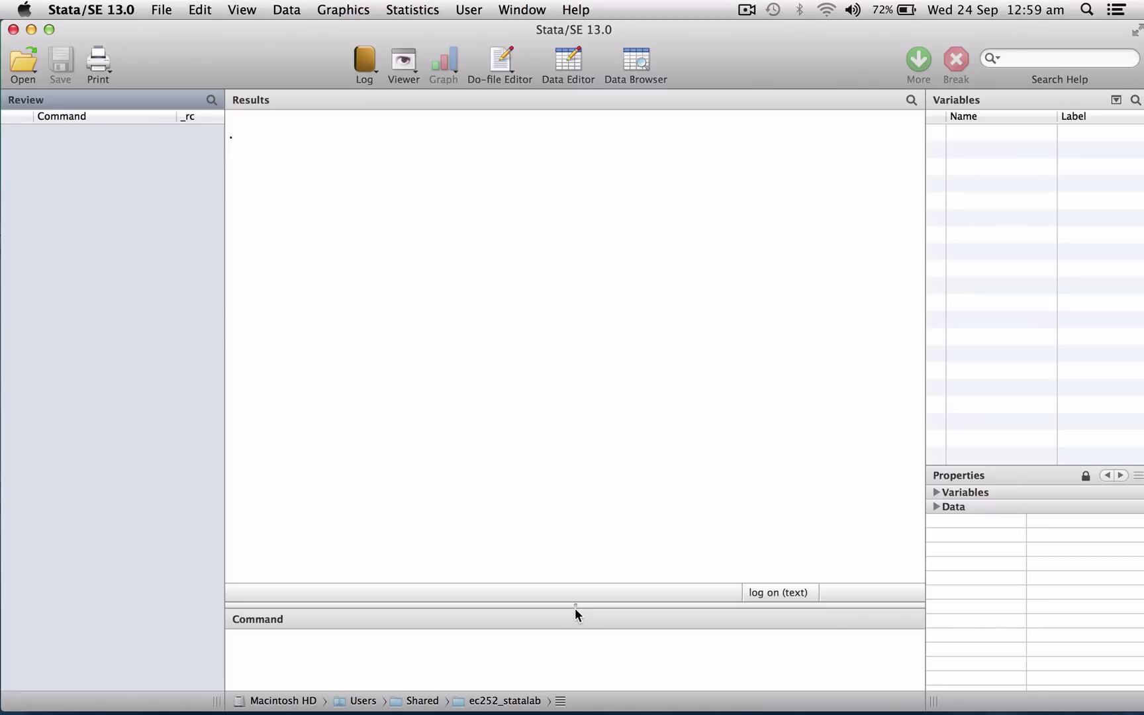
Run the doedit command to open a new, empty do-file
{"action": "left_click", "coordinate": [506, 662]}
{"action": "type", "text": "doedit"}
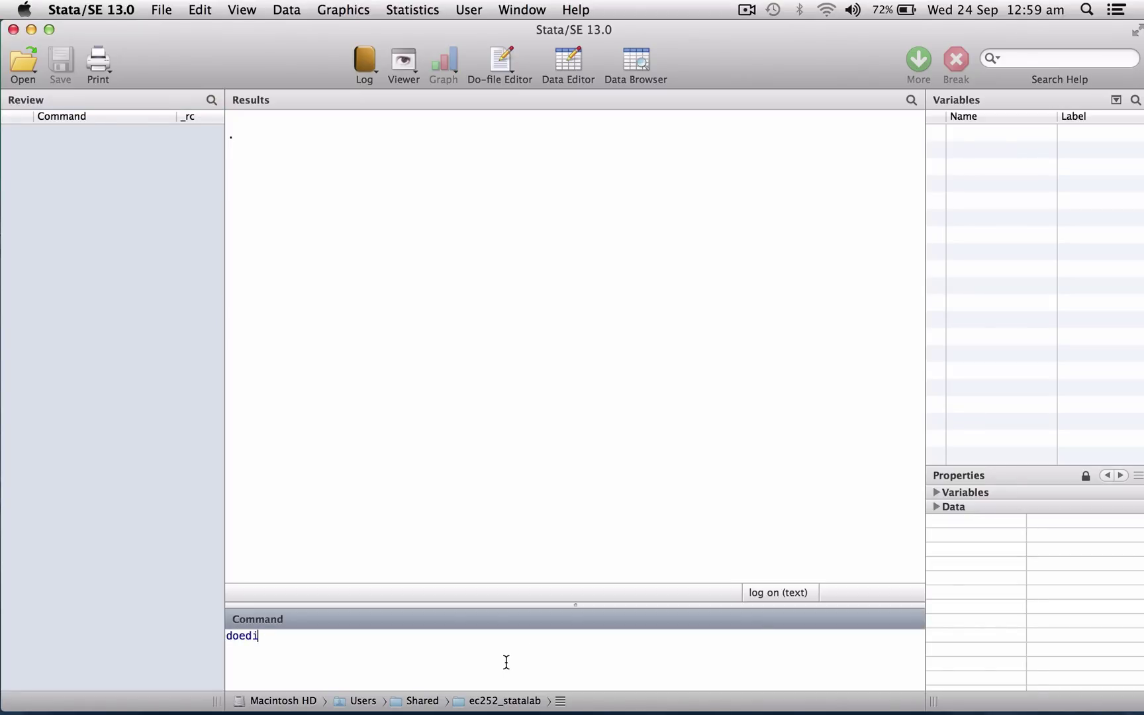
{"action": "key", "text": "Return"}
{"action": "left_click_drag", "start_coordinate": [662, 89], "coordinate": [612, 75]}
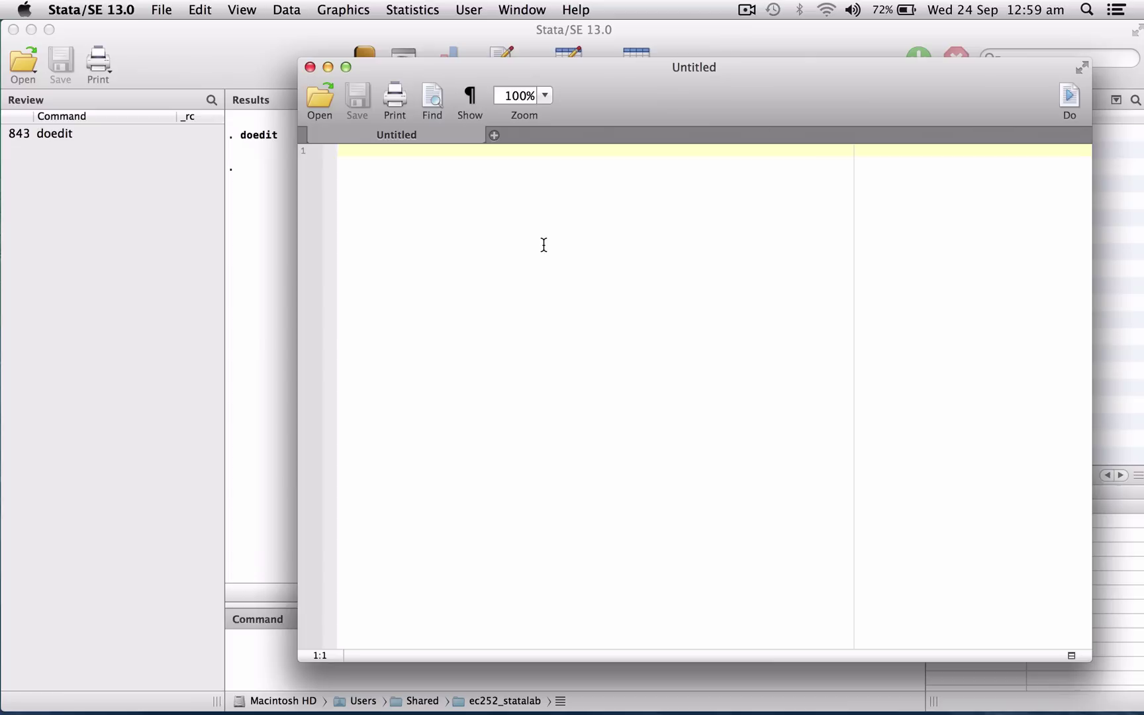
Write the do-file's opening lines: clear, followed by use ec252_lab_data2, clear
{"action": "type", "text": "clear"}
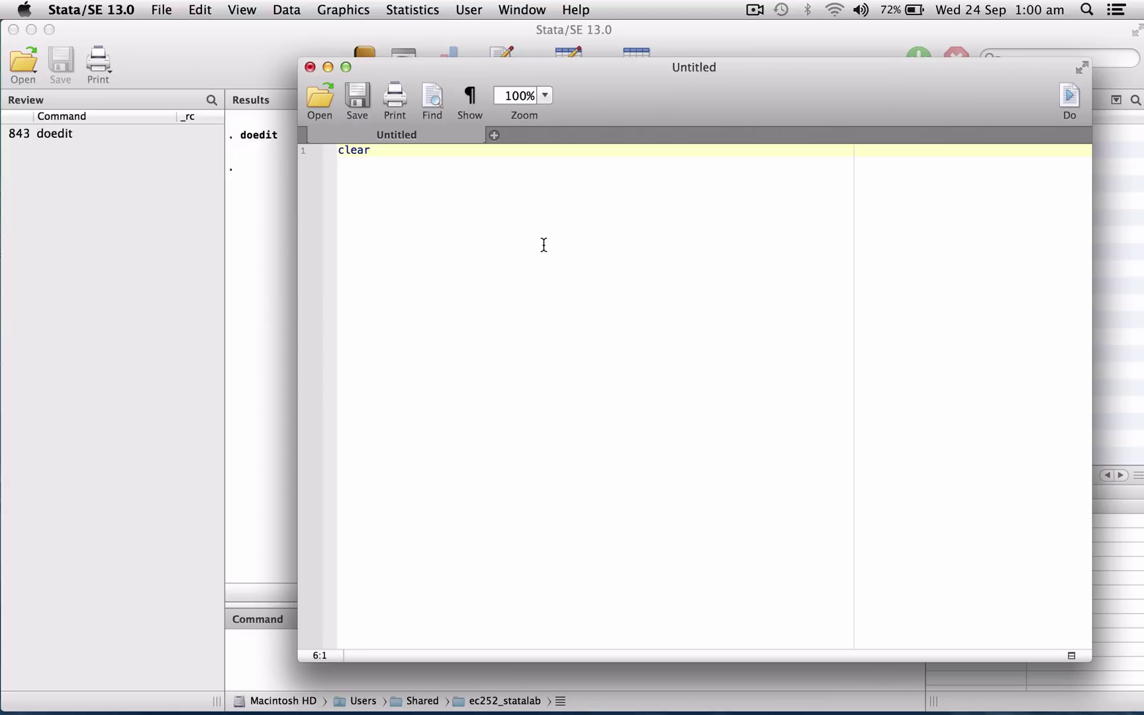
{"action": "key", "text": "Return"}
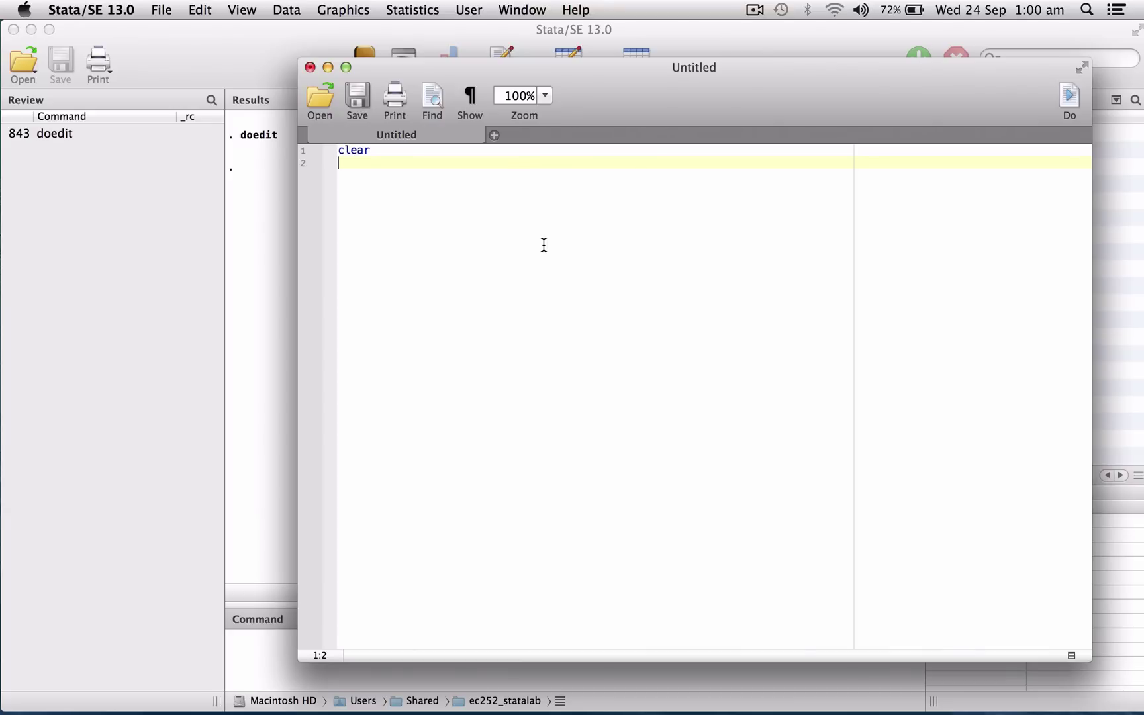
{"action": "type", "text": "use ec252_lab_da"}
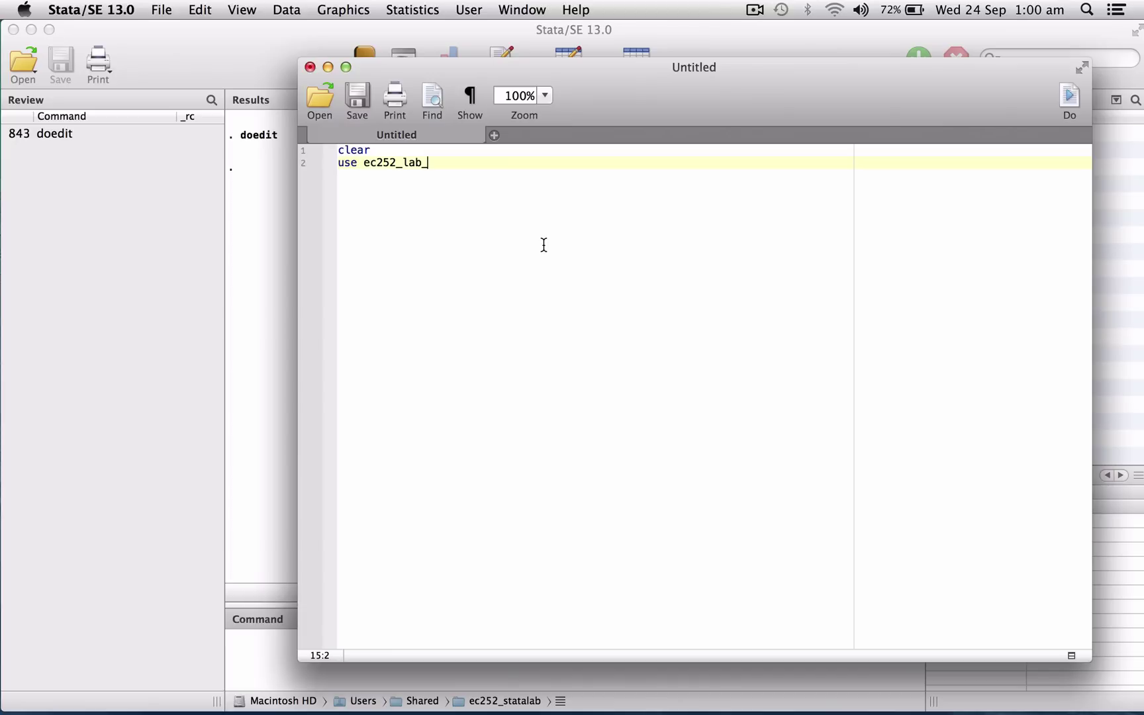
{"action": "type", "text": "ta2, clear"}
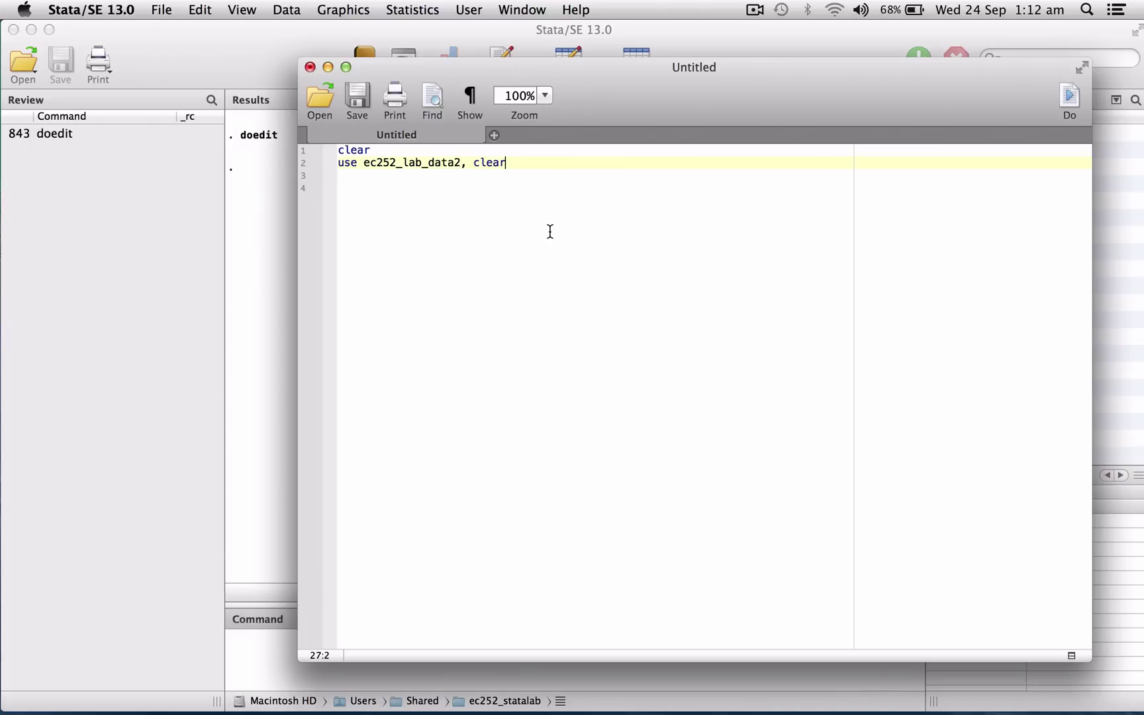
{"action": "key", "text": "Return"}
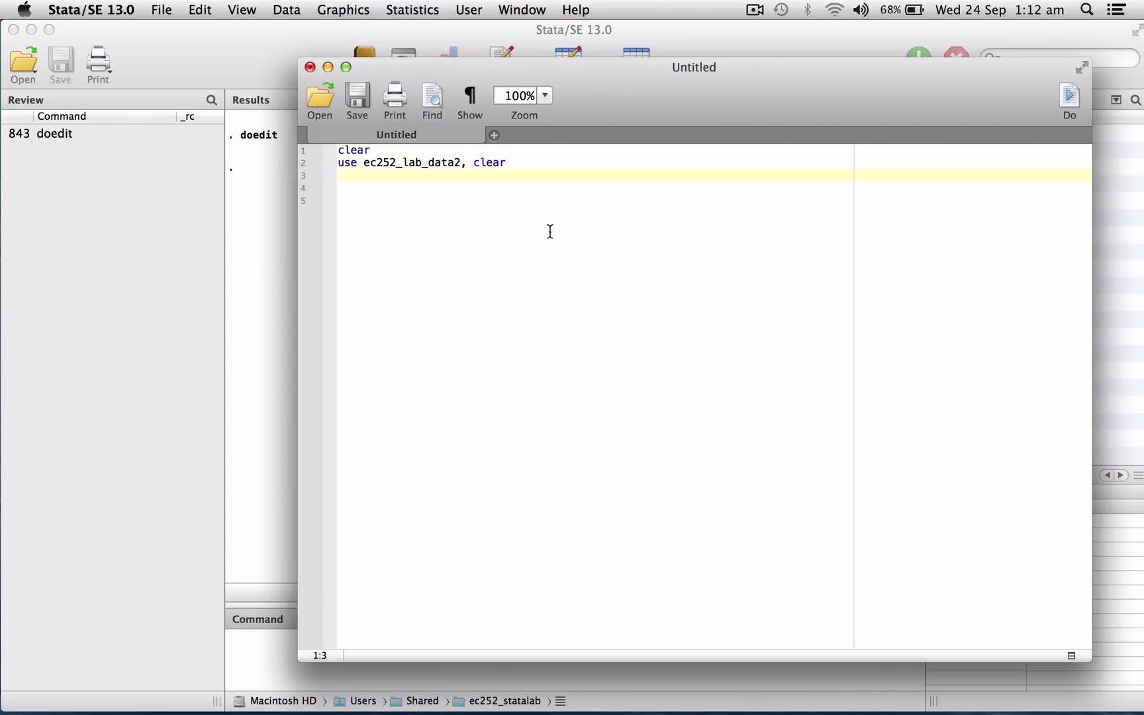
Add lines that generate region as missing (region=.) and replace it with 1 if northcen==1
{"action": "type", "text": "generate region="}
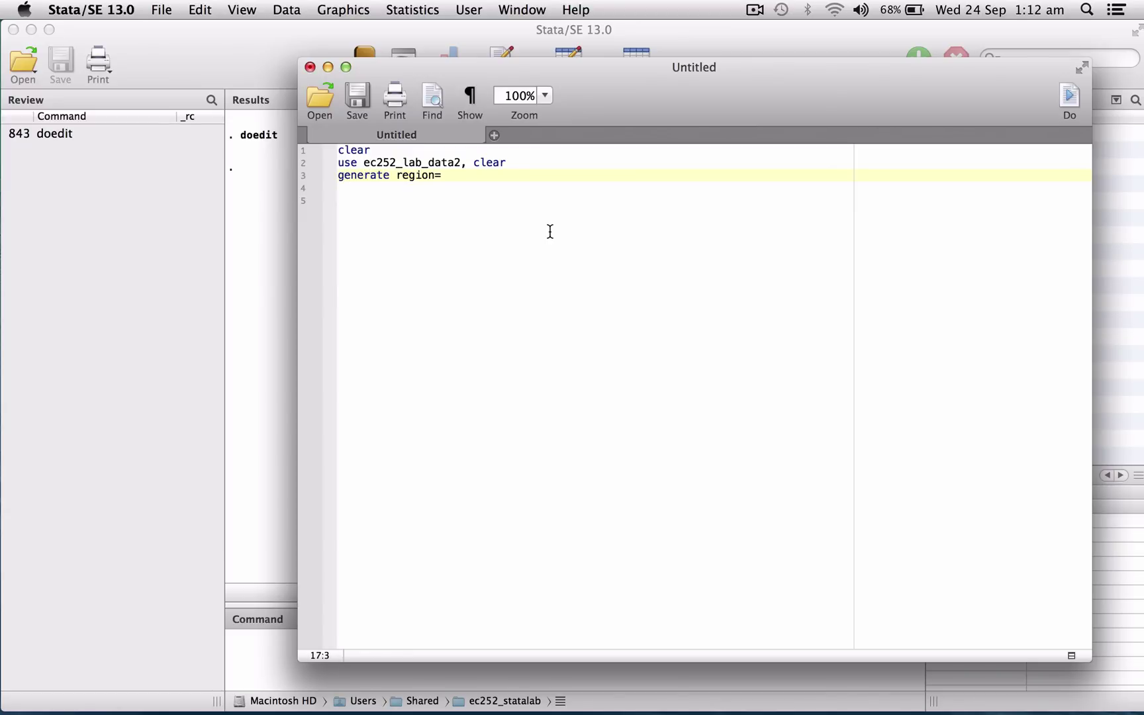
{"action": "type", "text": "."}
{"action": "key", "text": "Return"}
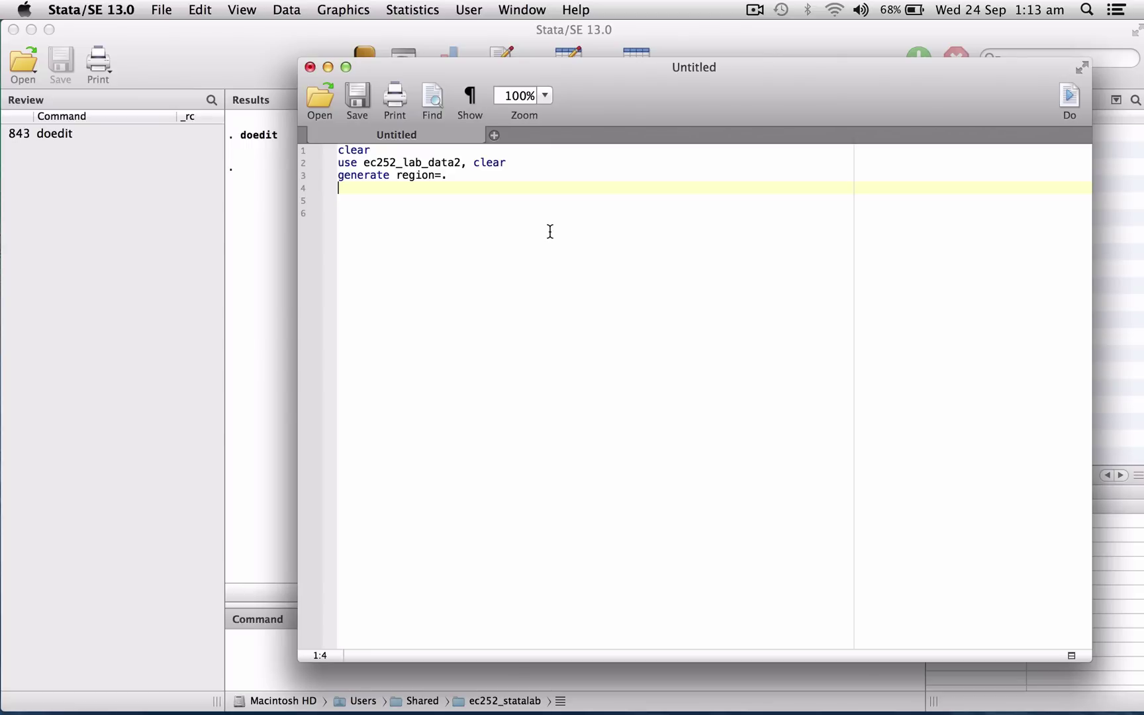
{"action": "type", "text": "replace region="}
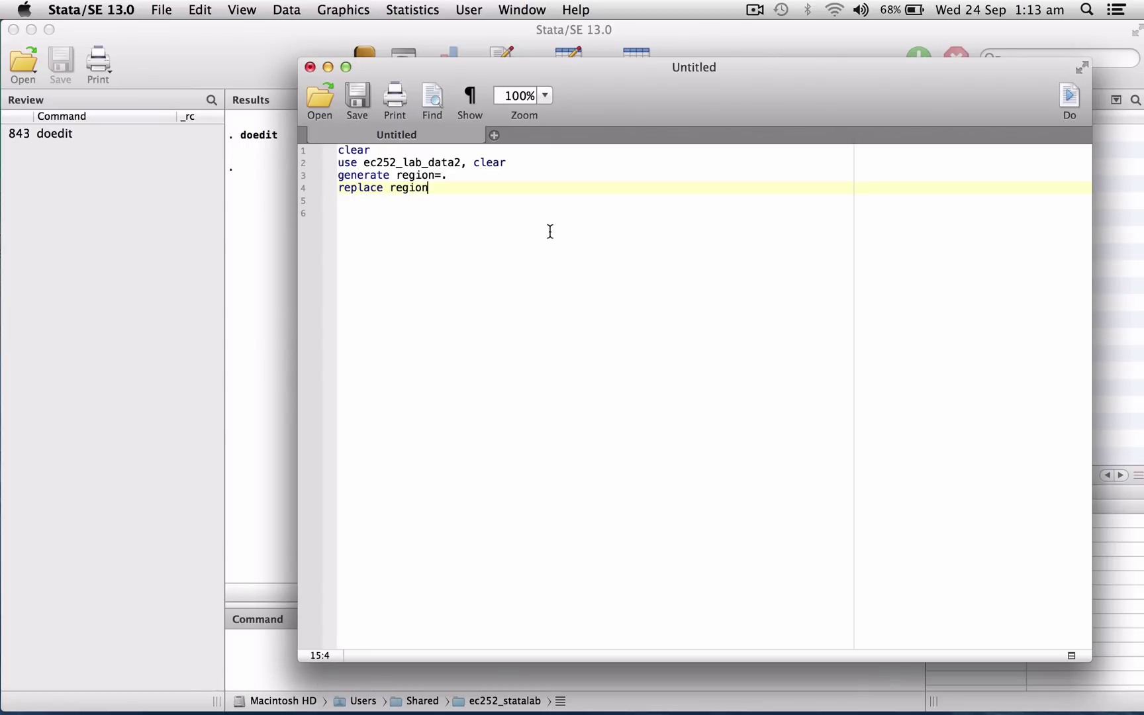
{"action": "type", "text": "1 if northcen==1"}
{"action": "key", "text": "Return"}
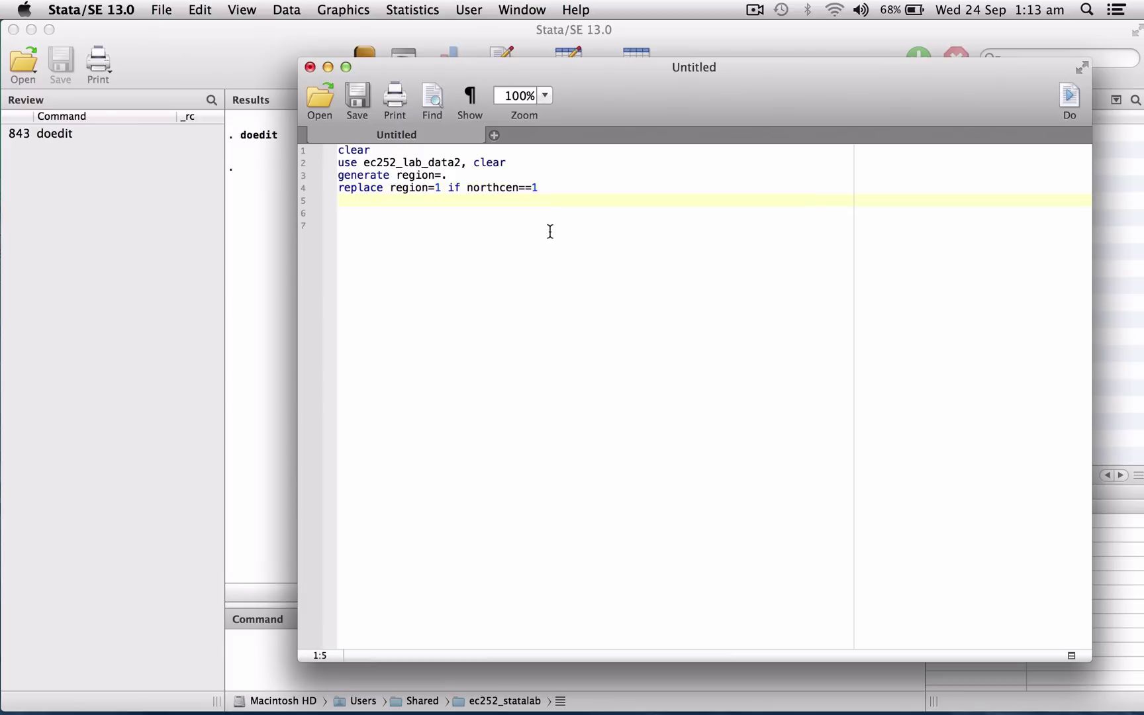
Add replace lines setting region=2 if south==1 and region=3 if west==1
{"action": "type", "text": "replace region=2"}
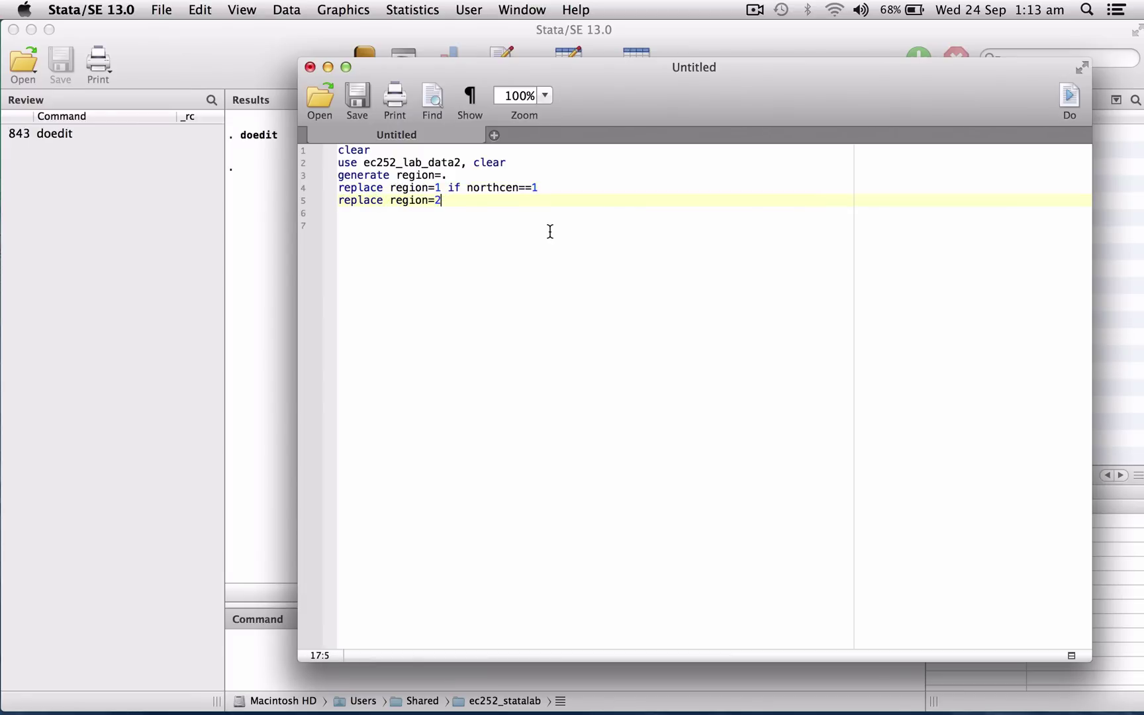
{"action": "type", "text": " if south==1"}
{"action": "key", "text": "Return"}
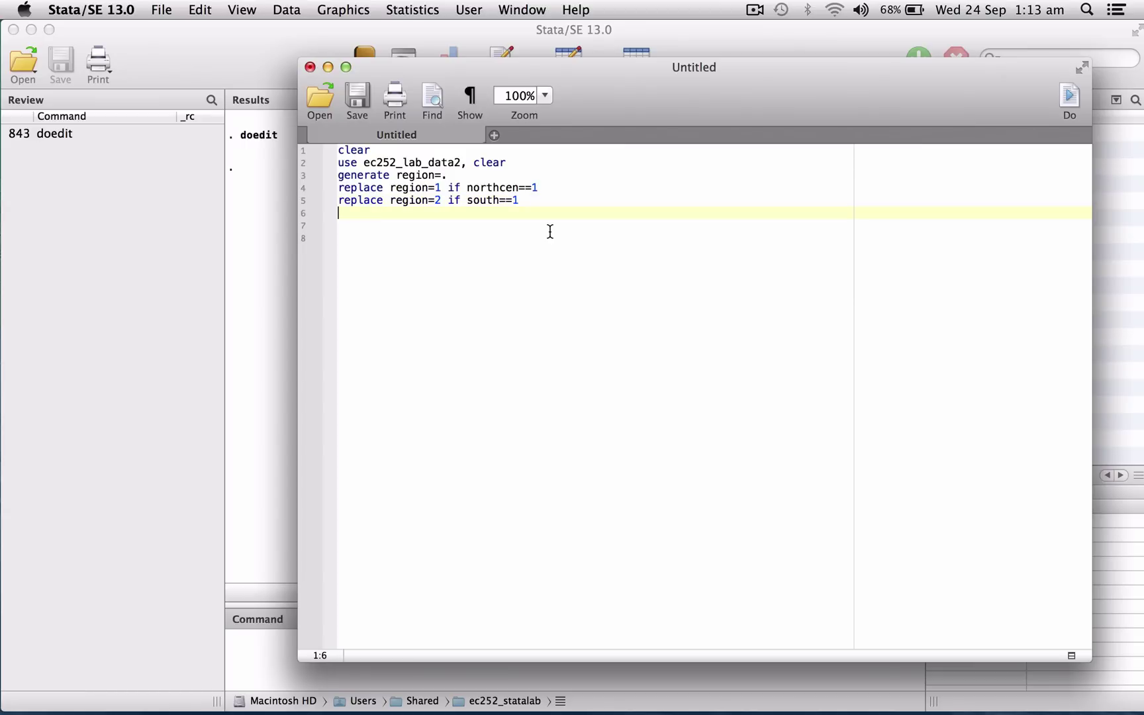
{"action": "type", "text": "replace region=3"}
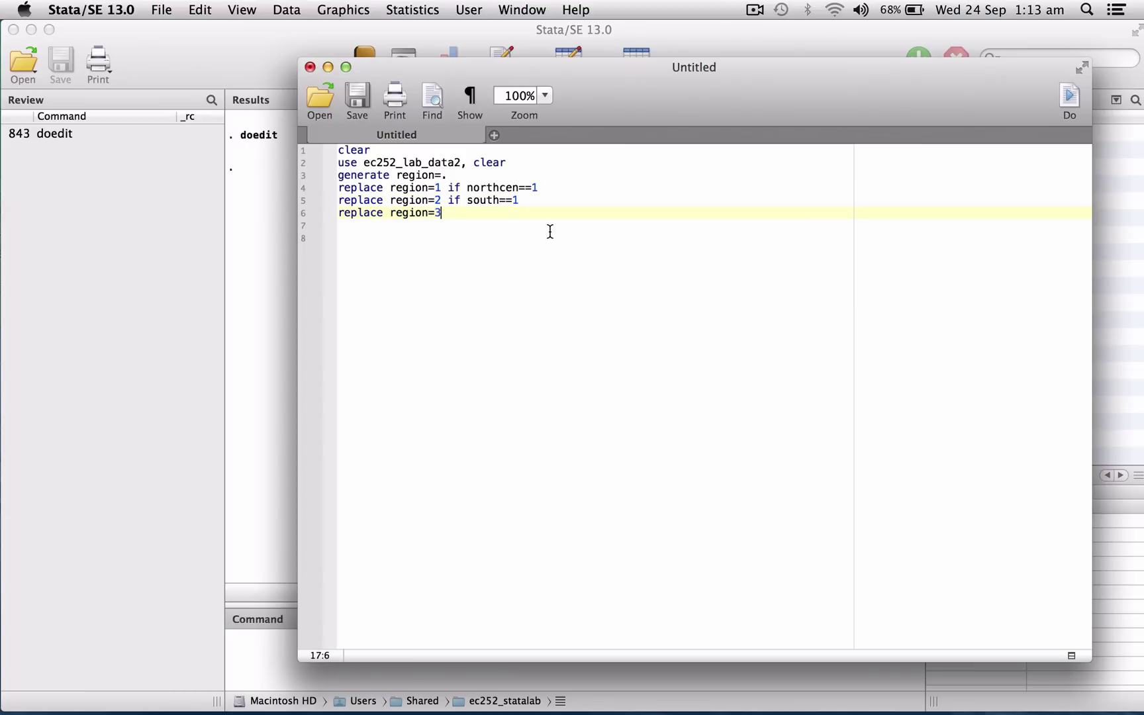
{"action": "type", "text": " if west==1"}
{"action": "key", "text": "Return"}
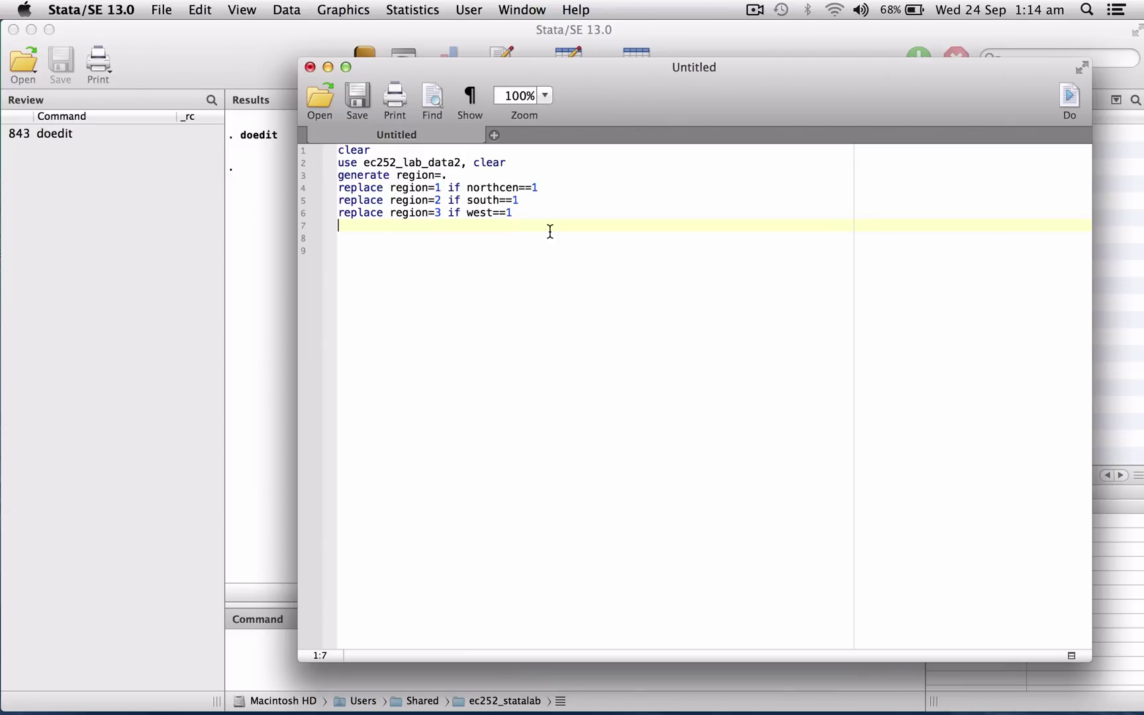
Add a line replacing region=4 if northcen==0 & south==0 & west==0, followed by tabulate region
{"action": "type", "text": "replace region=4 "}
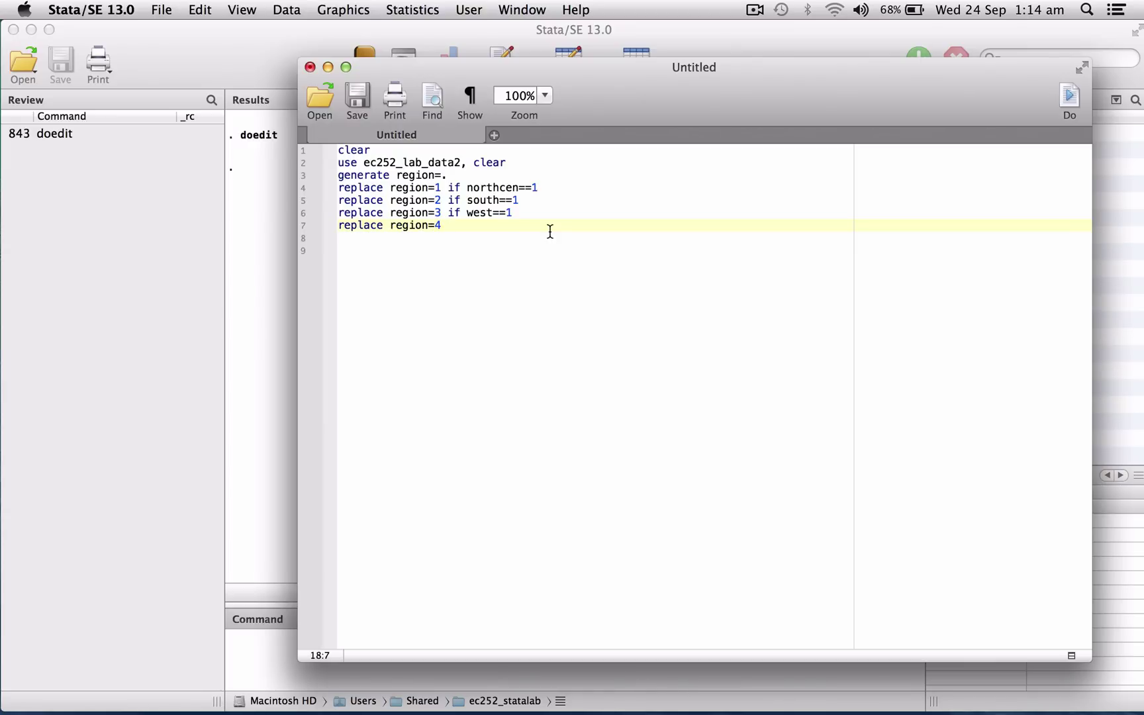
{"action": "type", "text": "if northcen==0 & south==0 &"}
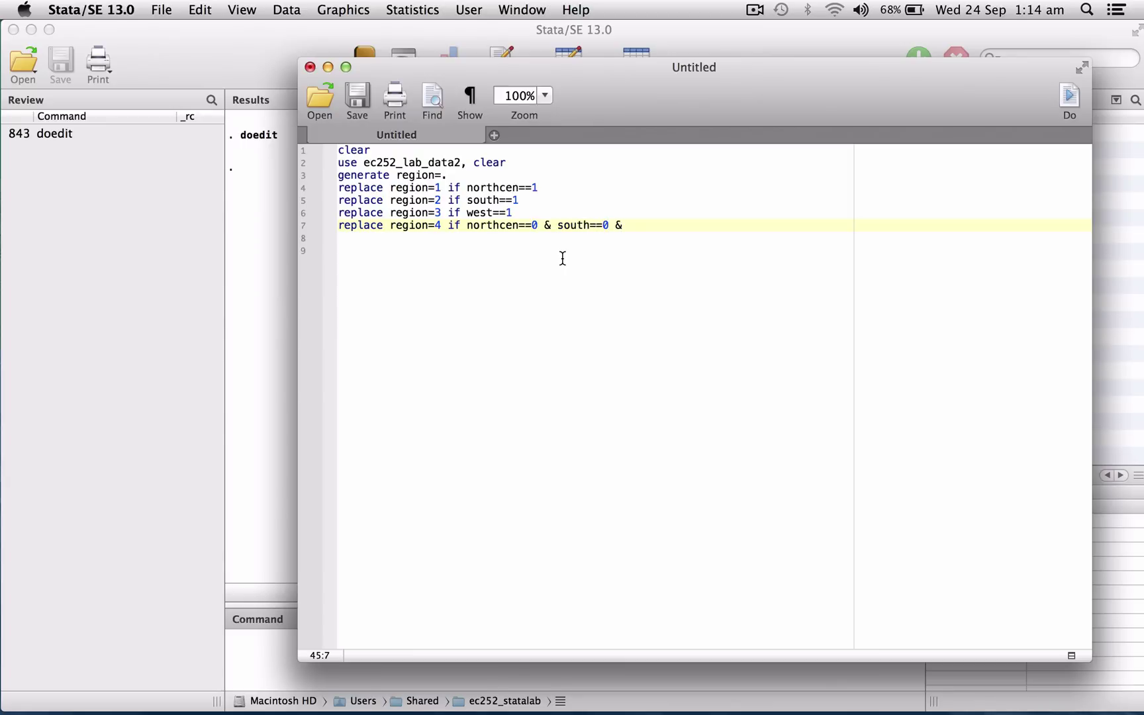
{"action": "type", "text": " west==0"}
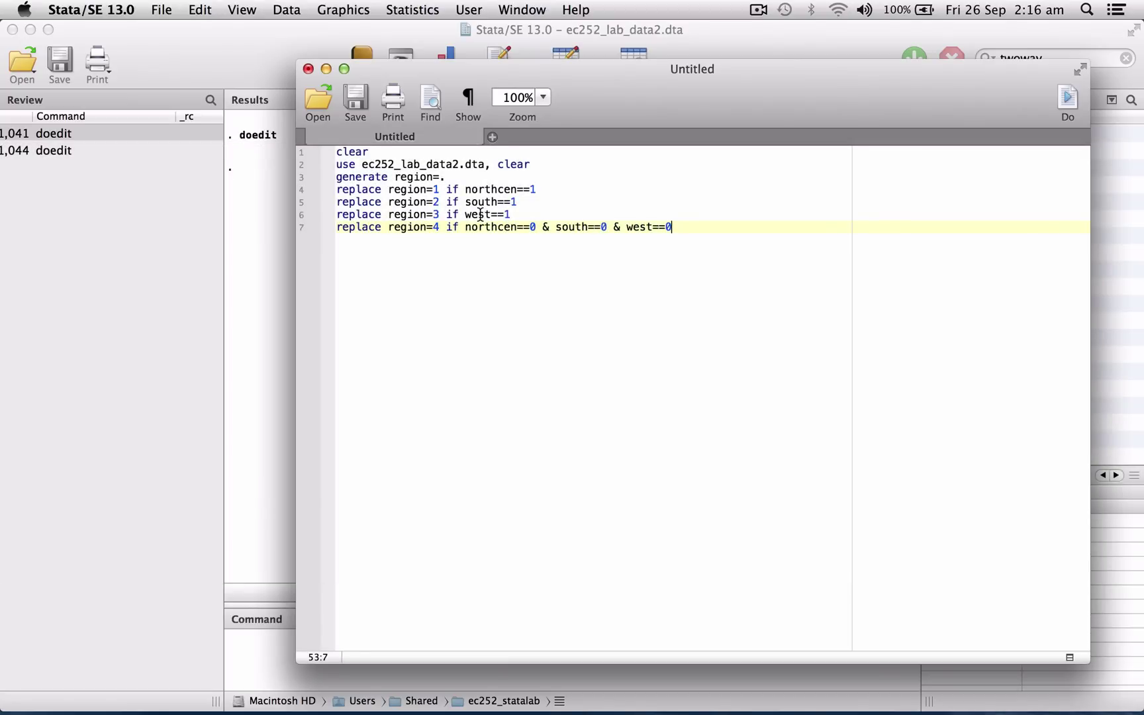
{"action": "key", "text": "Return"}
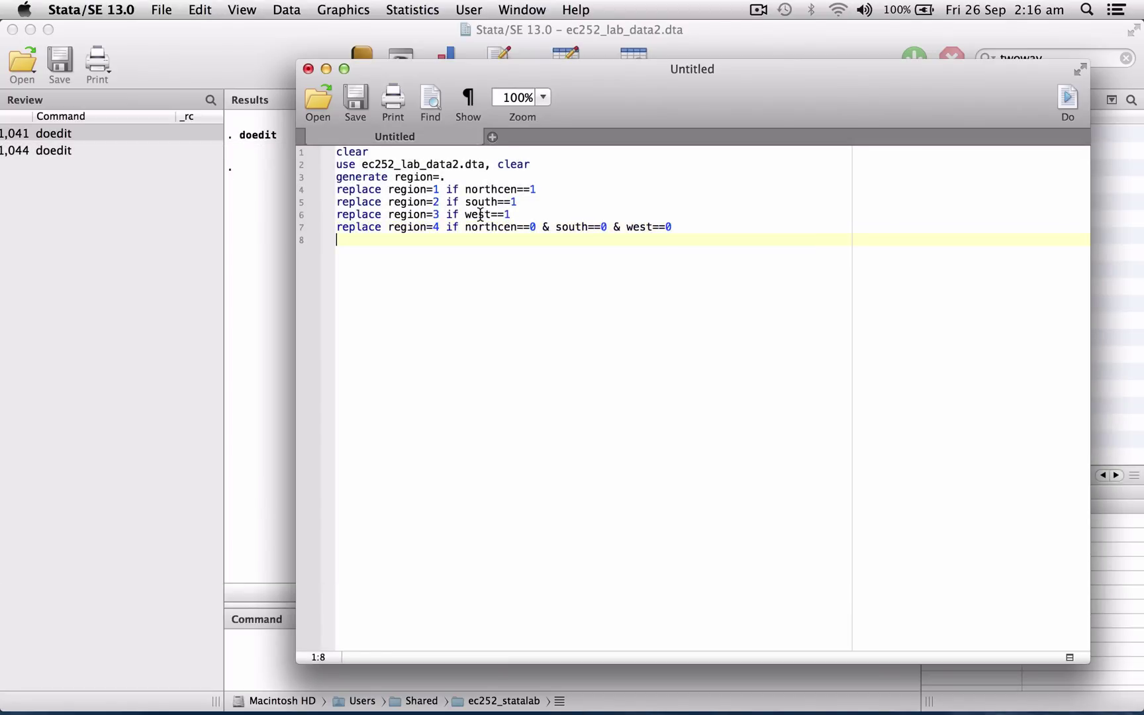
{"action": "type", "text": "tabulate region"}
{"action": "key", "text": "Return"}
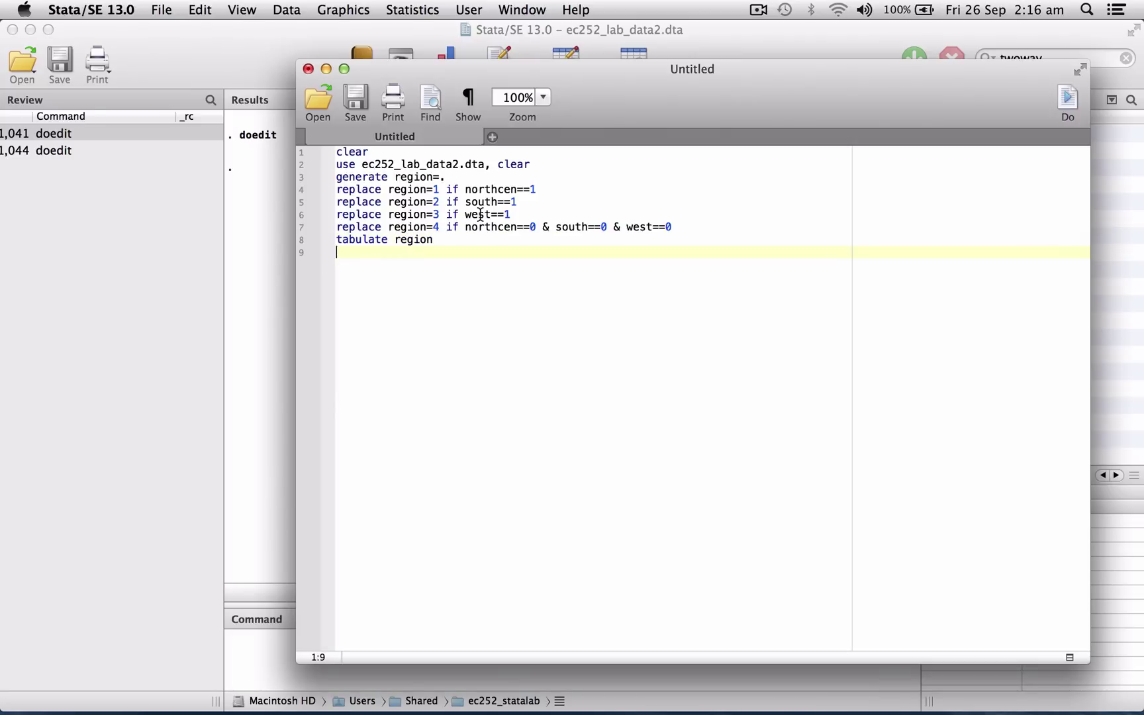
Add a label variable line that labels region as "region of residence"
{"action": "type", "text": "label variable "}
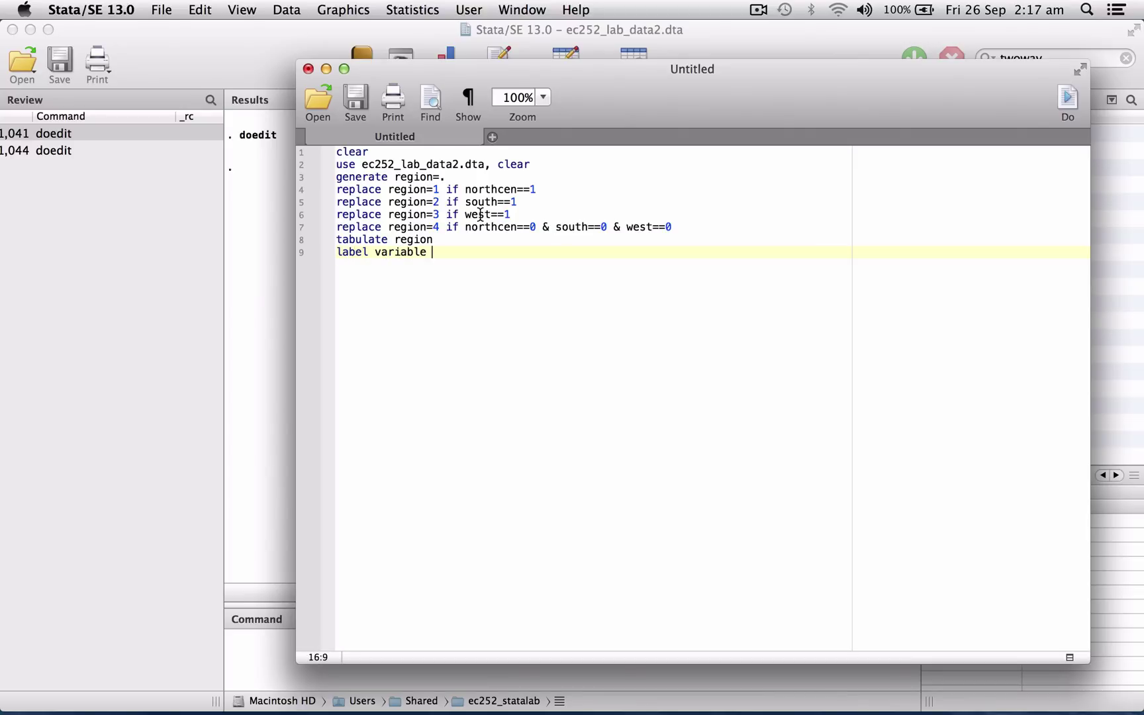
{"action": "type", "text": "regon"}
{"action": "key", "text": "BackSpace"}
{"action": "key", "text": "BackSpace"}
{"action": "type", "text": "ion"}
{"action": "type", "text": "\"region of "}
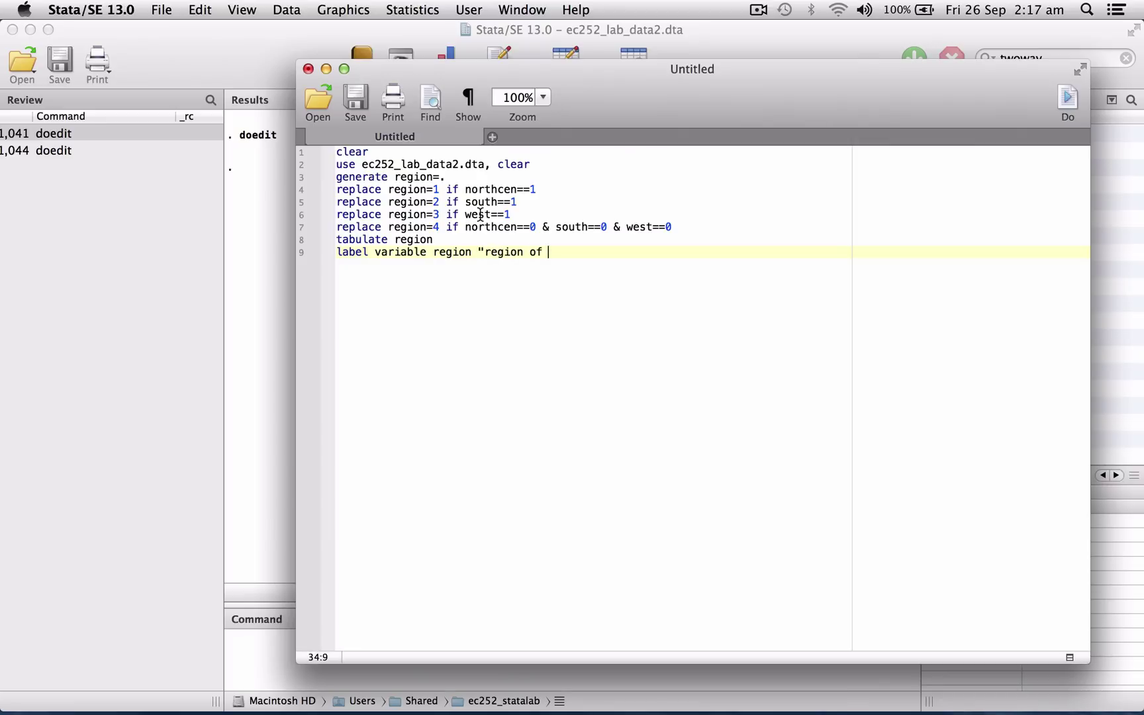
{"action": "type", "text": "residence\""}
{"action": "key", "text": "Return"}
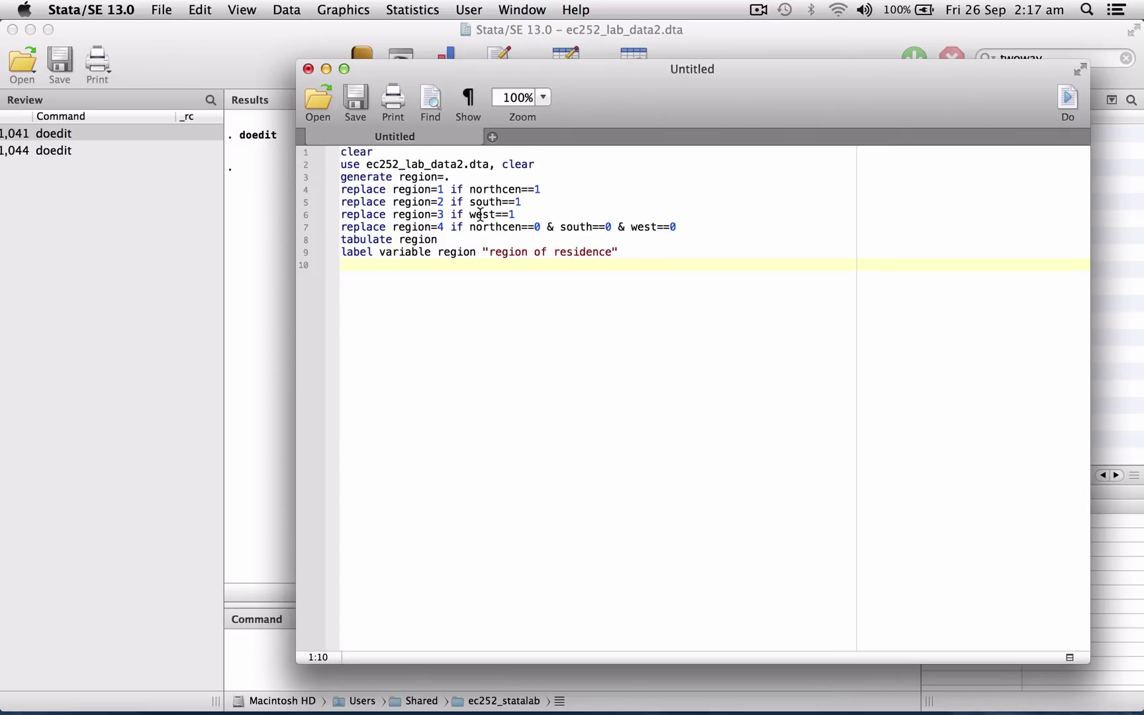
Add a label define line for region_label: 1 "North-Central US" 2 "South" 3 "West" 4 "East"
{"action": "type", "text": "label define"}
{"action": "type", "text": "region_la"}
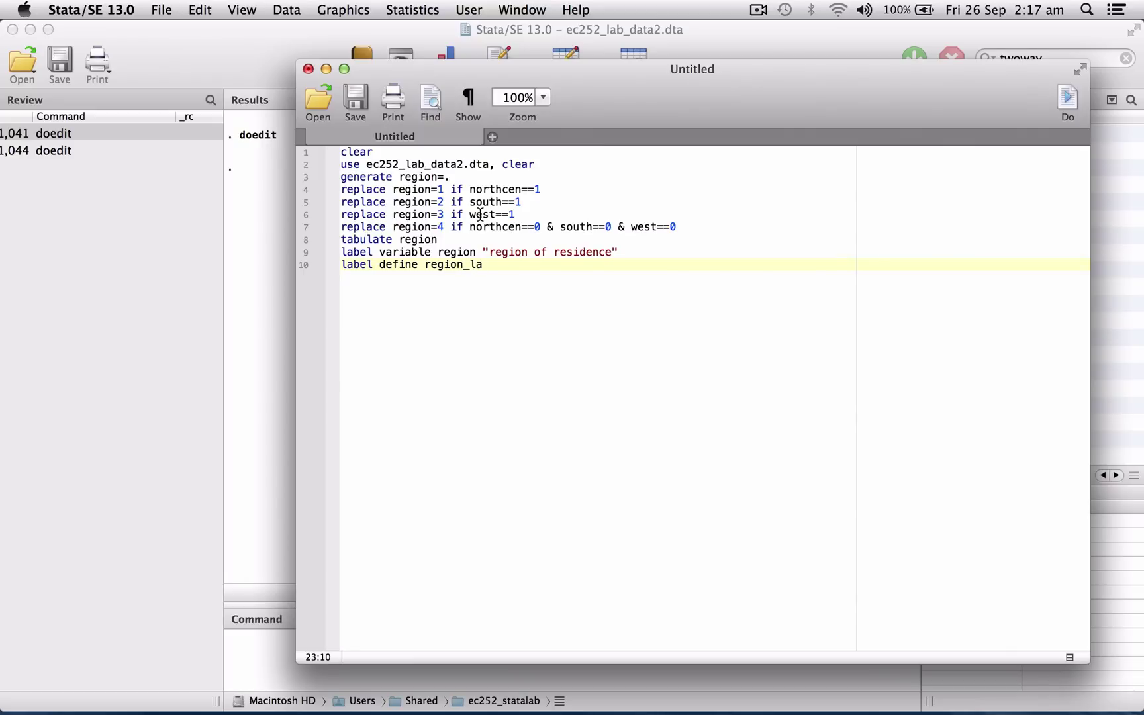
{"action": "type", "text": "bel 1 \"North-Central US"}
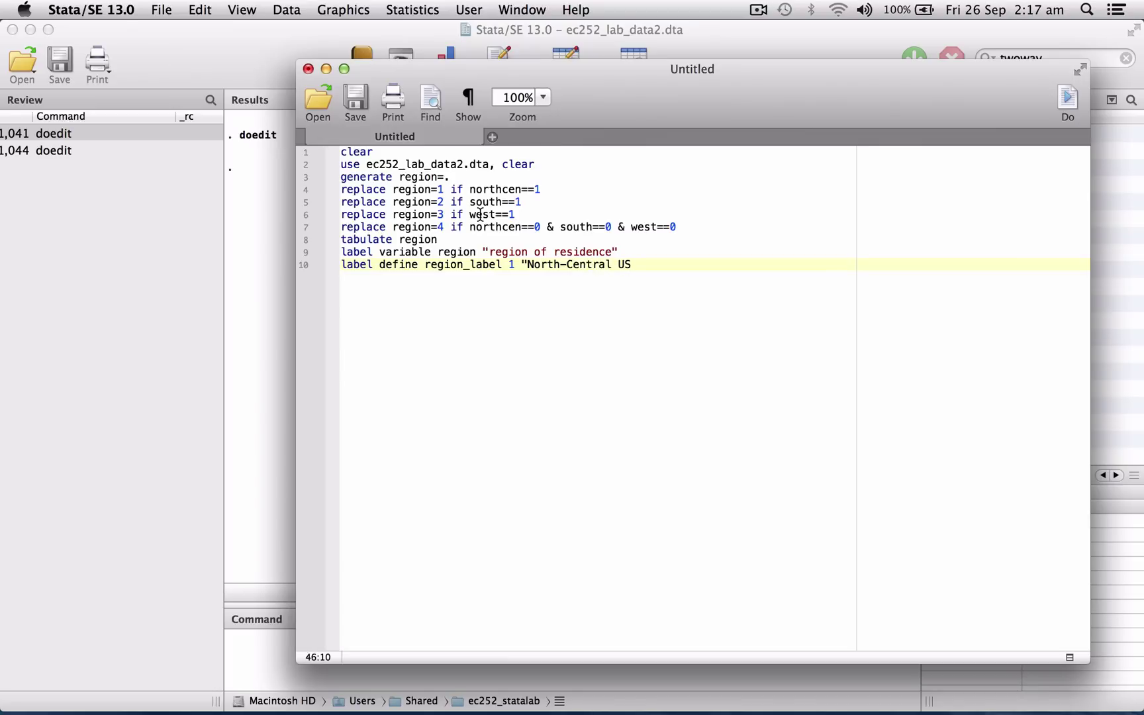
{"action": "type", "text": "\" 2 \"South\" 3 \"West\" "}
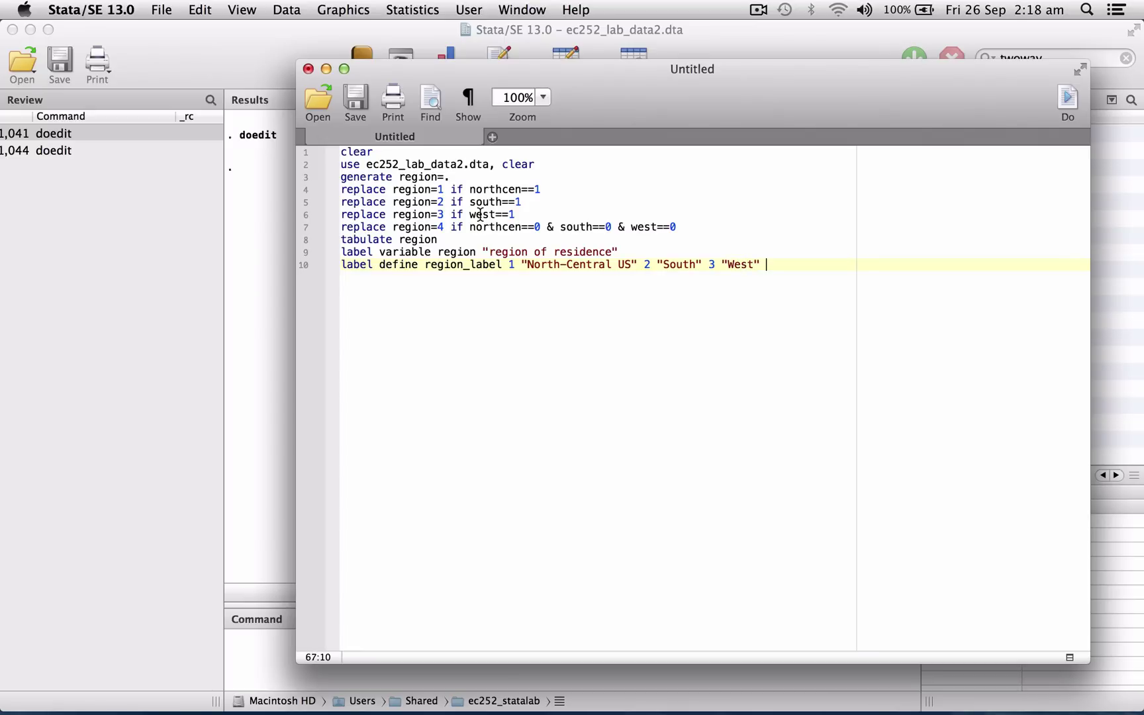
{"action": "type", "text": "4 \"East\""}
{"action": "key", "text": "Return"}
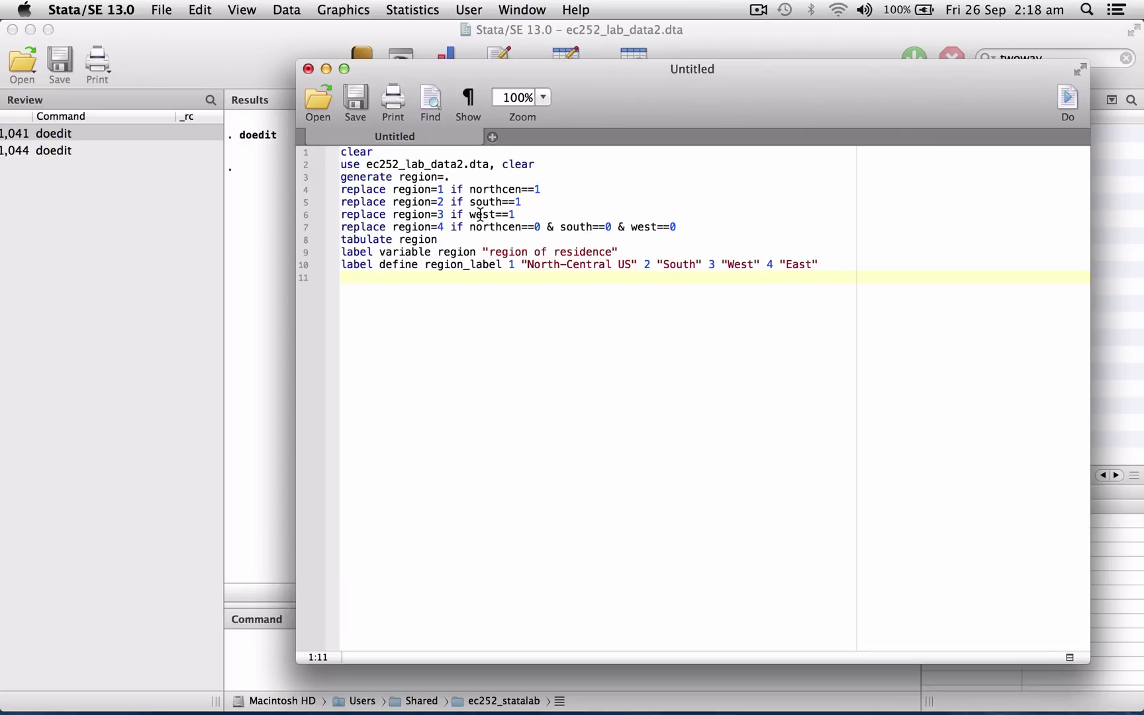
Add a label values line attaching region_label to region, followed by another tabulate region line
{"action": "type", "text": "label values region"}
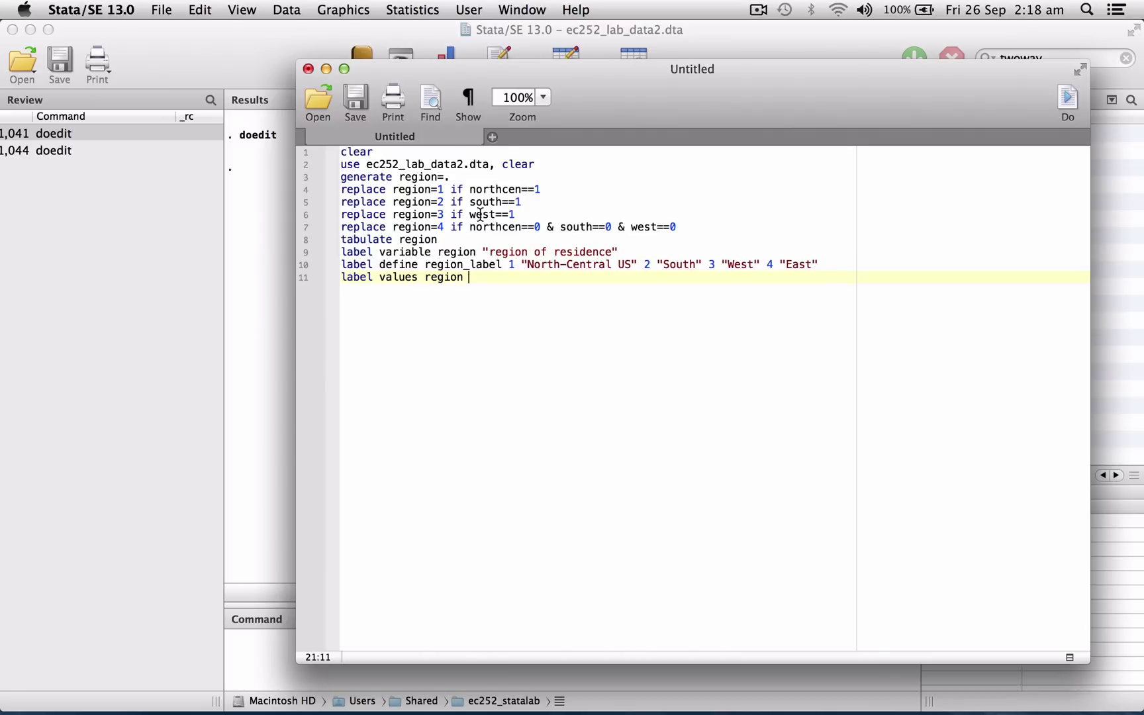
{"action": "type", "text": " region_label"}
{"action": "key", "text": "Return"}
{"action": "type", "text": "tabulate"}
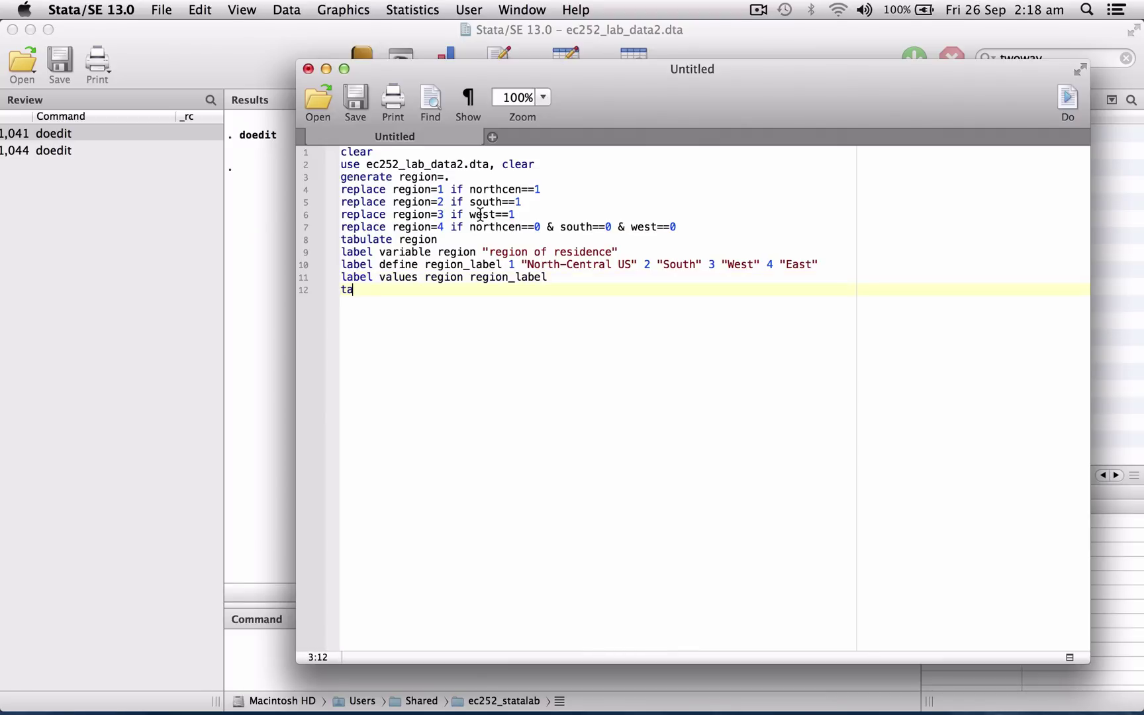
{"action": "type", "text": " region"}
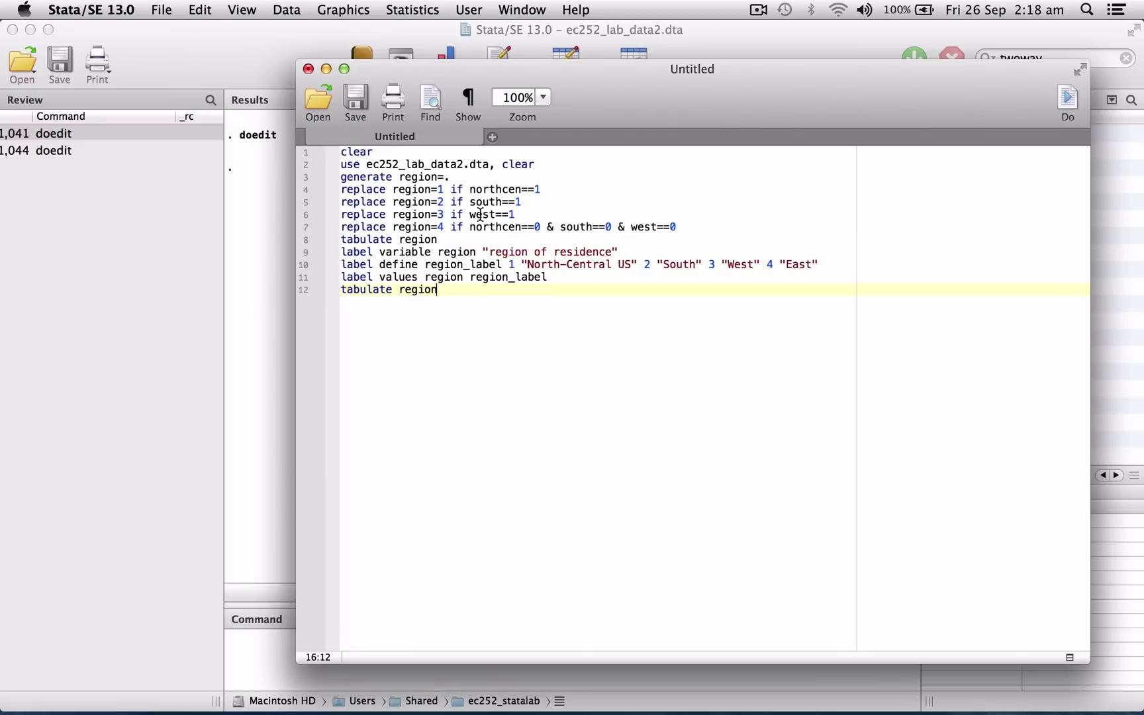
Save the do-file as question3 in the ec252_statalab folder and run it, bringing its output into view
{"action": "left_click", "coordinate": [350, 101]}
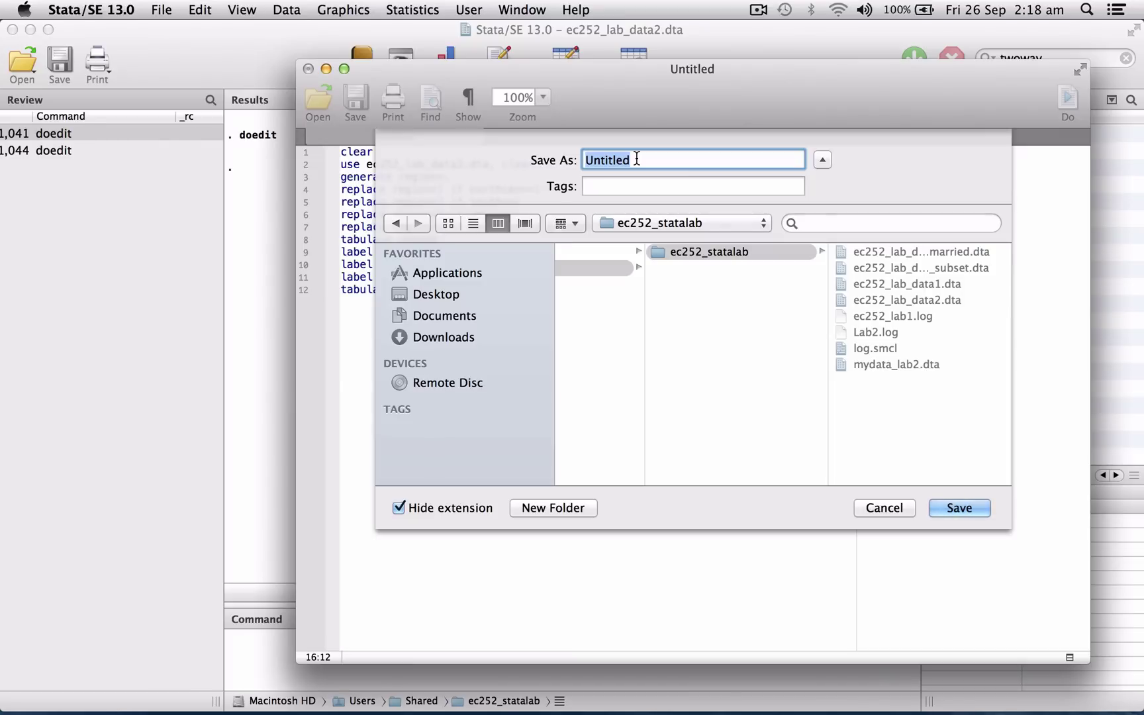
{"action": "type", "text": "question"}
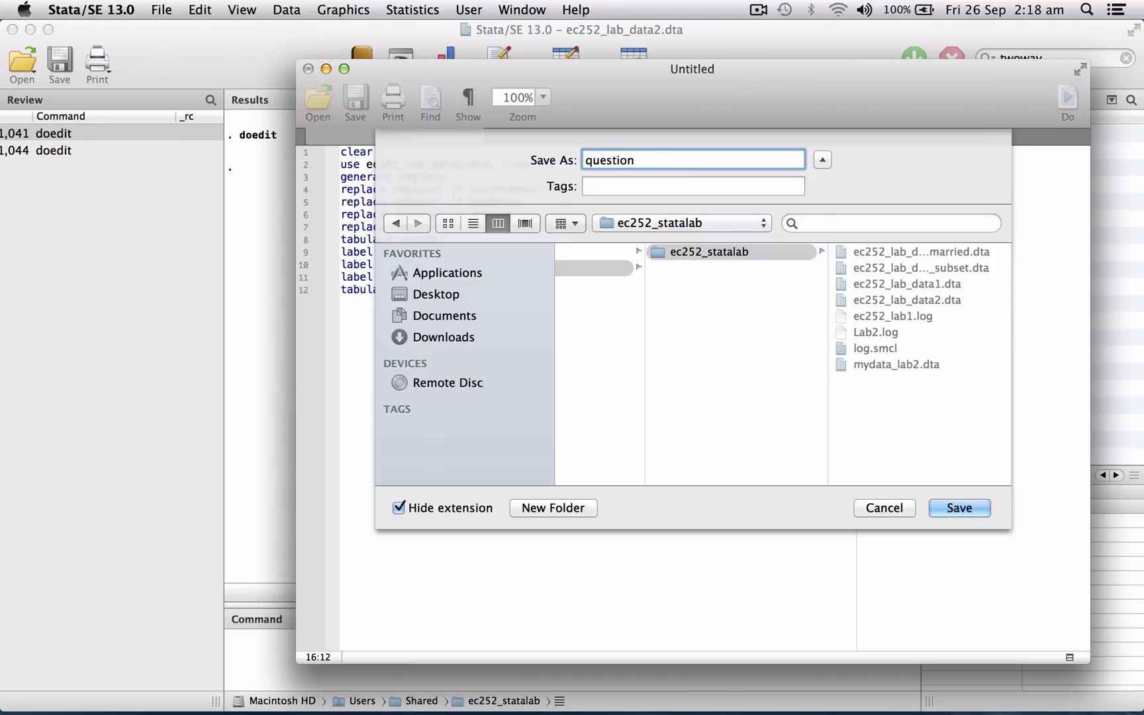
{"action": "type", "text": "3"}
{"action": "left_click", "coordinate": [950, 510]}
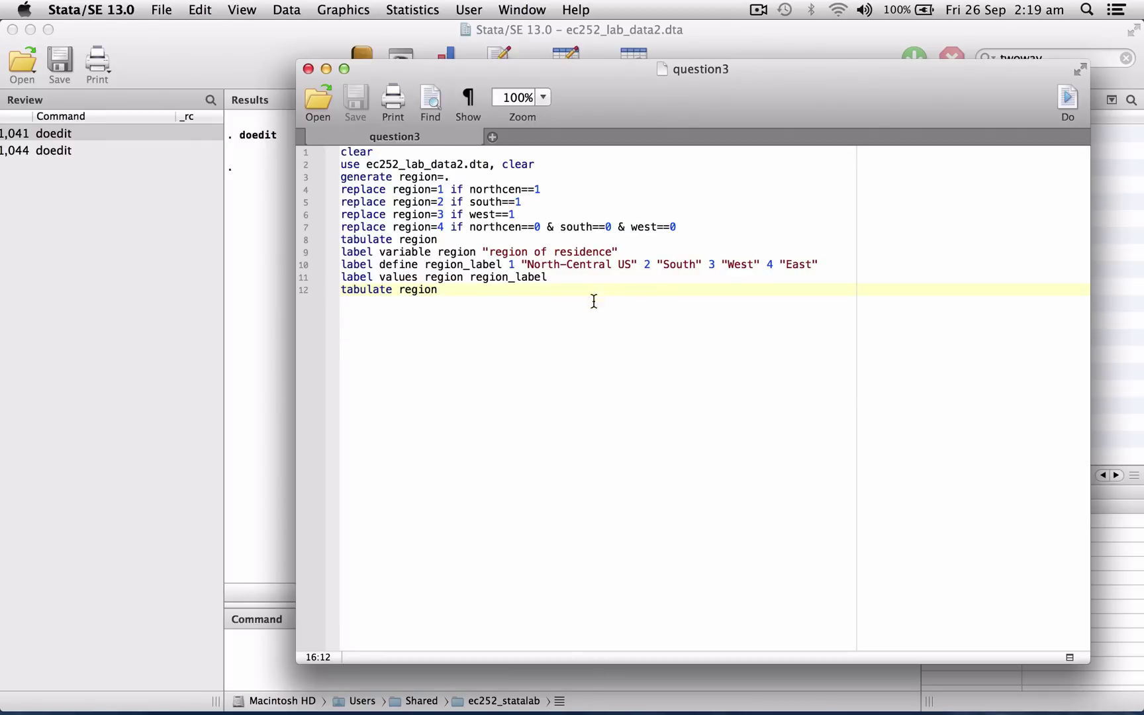
{"action": "left_click", "coordinate": [1070, 101]}
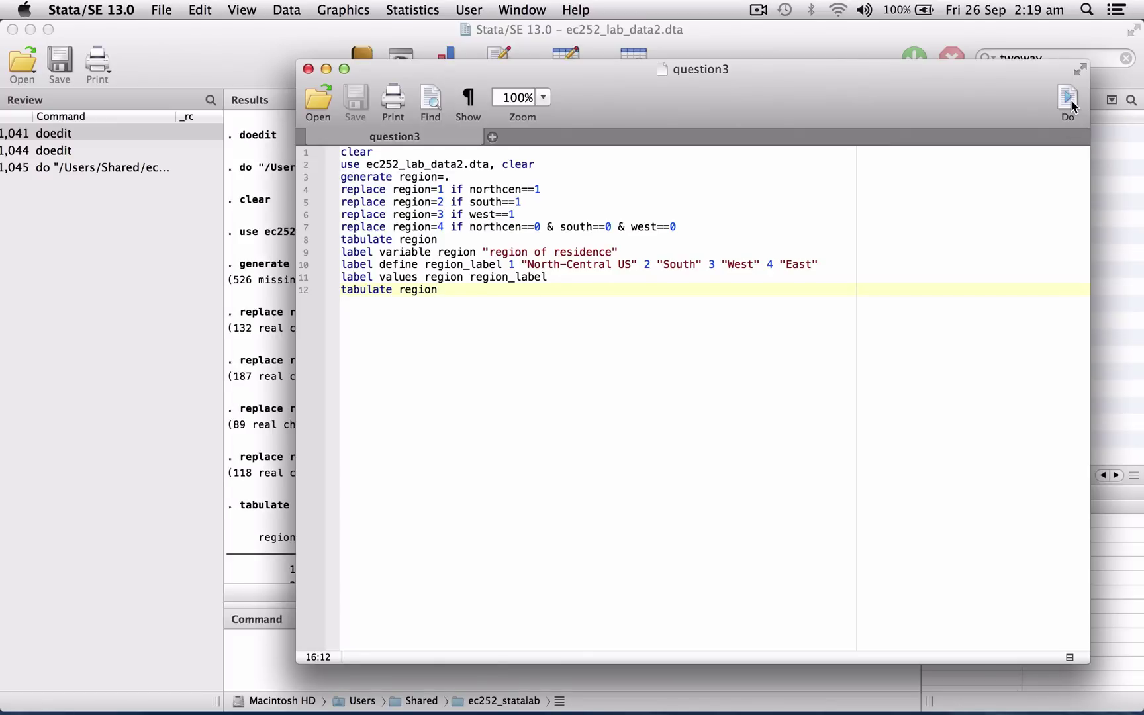
{"action": "left_click", "coordinate": [258, 348]}
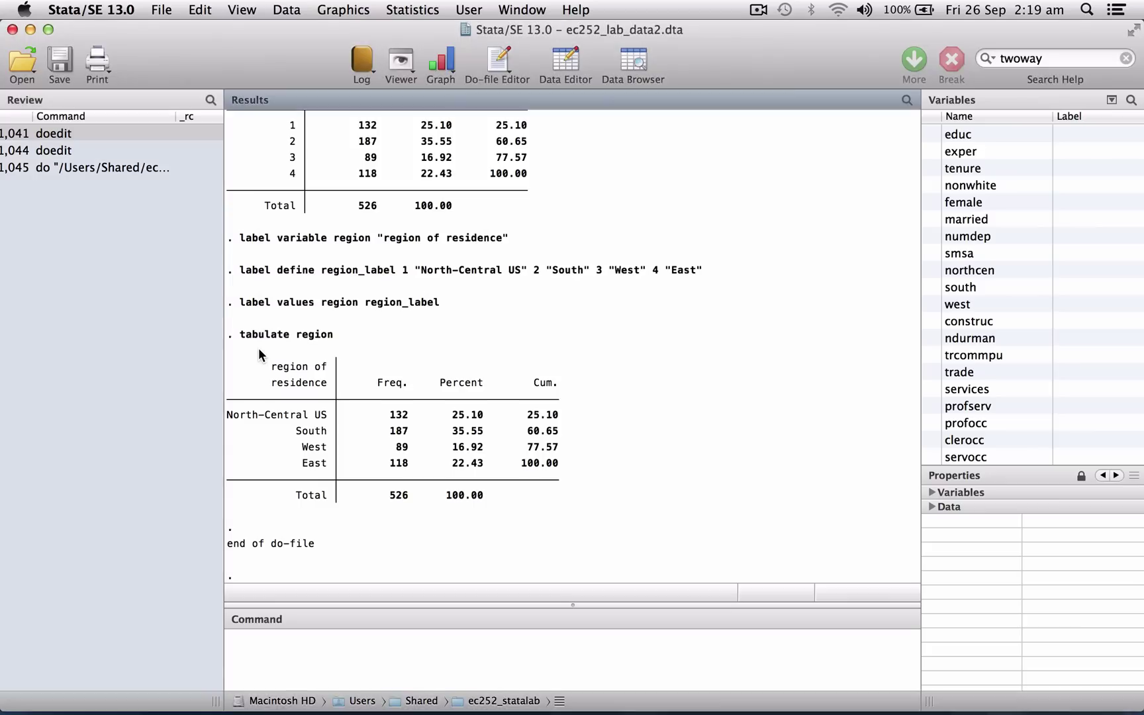
Review the do-file's output from the generate and replace commands through to the labelled region tabulation
{"action": "scroll", "coordinate": [400, 311], "scroll_direction": "up", "scroll_amount": 15}
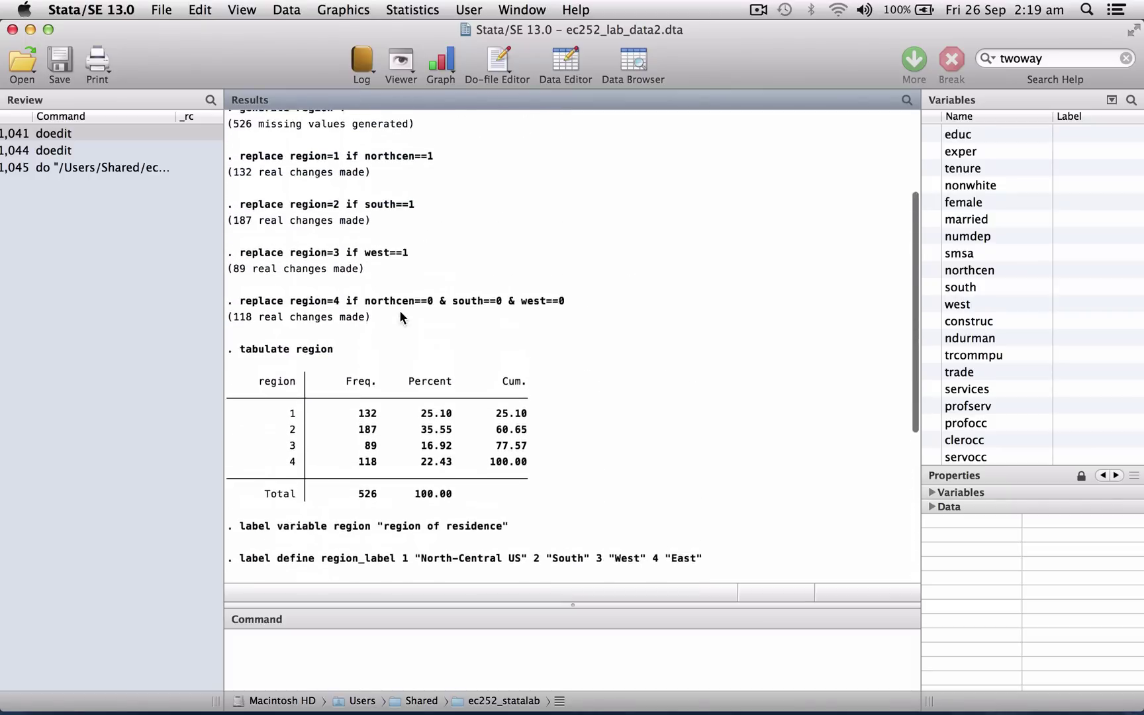
{"action": "scroll", "coordinate": [399, 314], "scroll_direction": "down", "scroll_amount": 5}
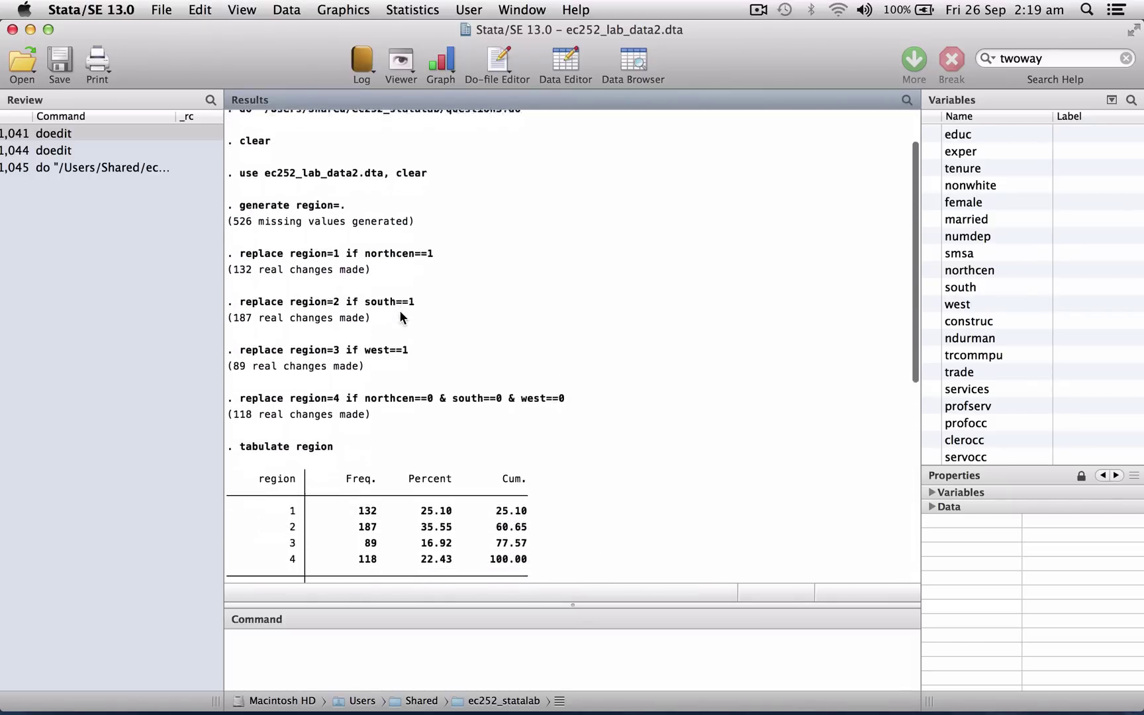
{"action": "scroll", "coordinate": [399, 310], "scroll_direction": "down", "scroll_amount": 1}
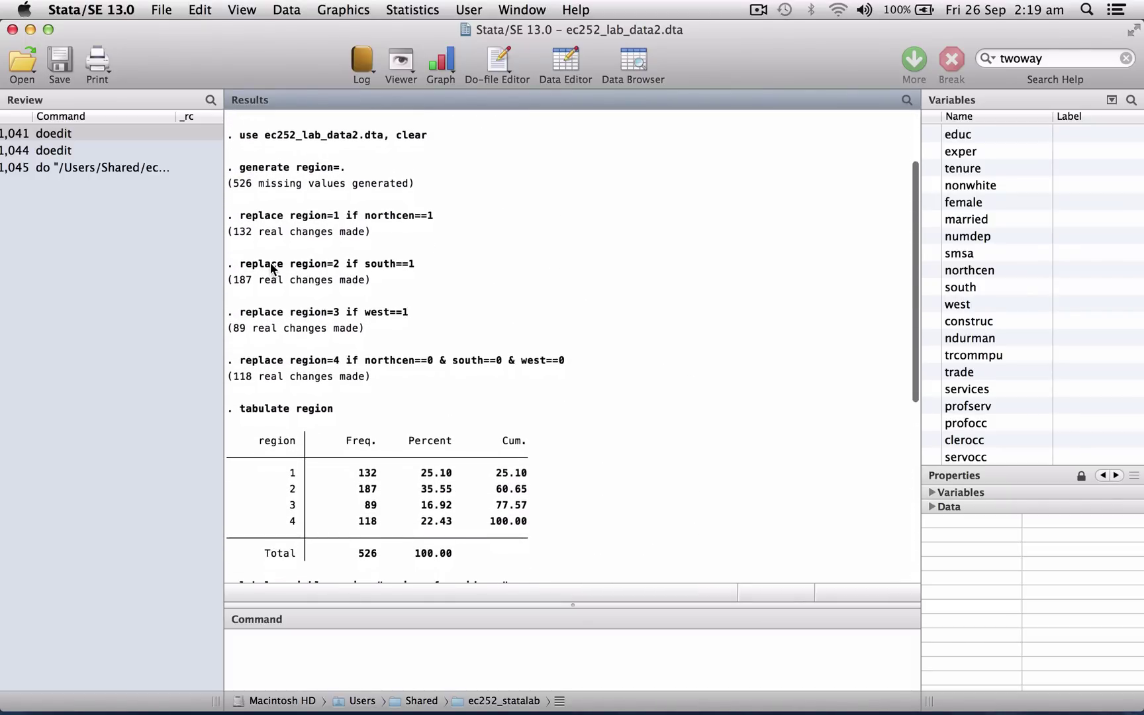
{"action": "scroll", "coordinate": [334, 320], "scroll_direction": "down", "scroll_amount": 5}
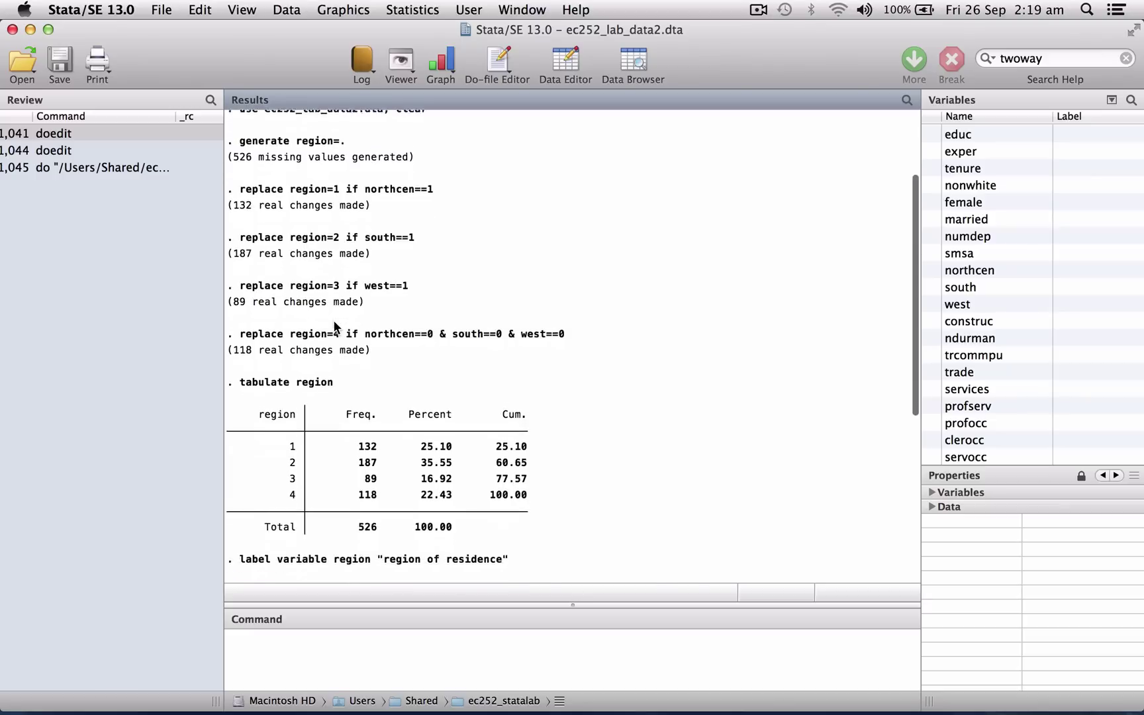
{"action": "scroll", "coordinate": [328, 342], "scroll_direction": "down", "scroll_amount": 8}
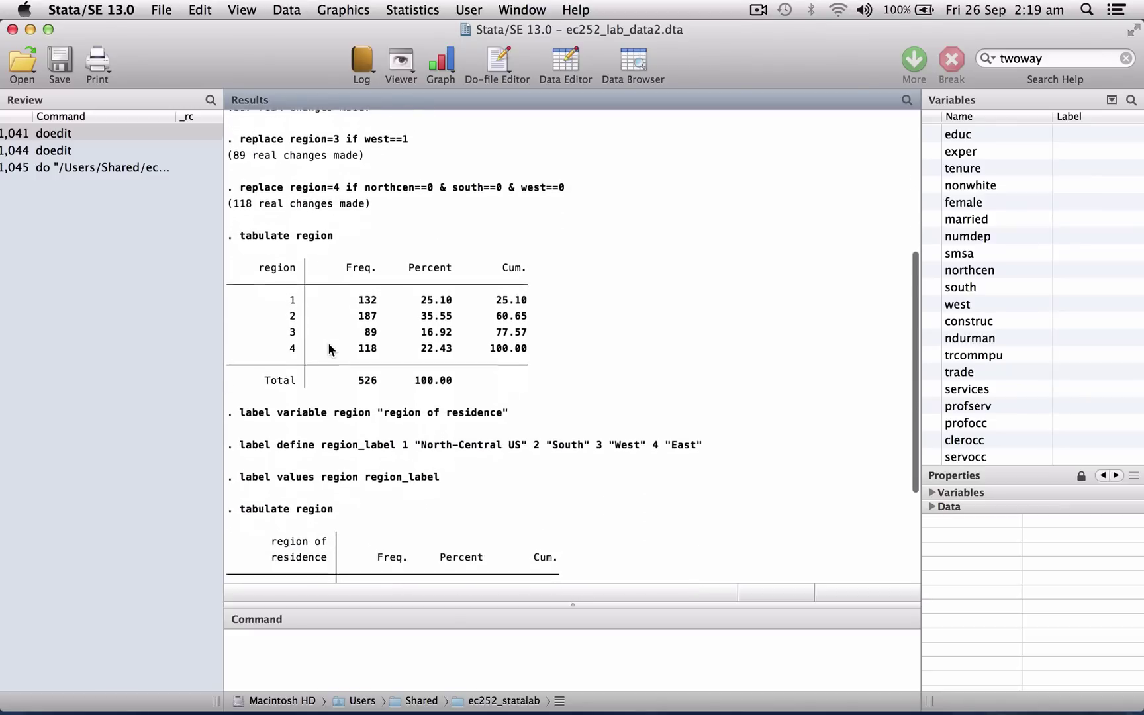
{"action": "scroll", "coordinate": [329, 348], "scroll_direction": "down", "scroll_amount": 1}
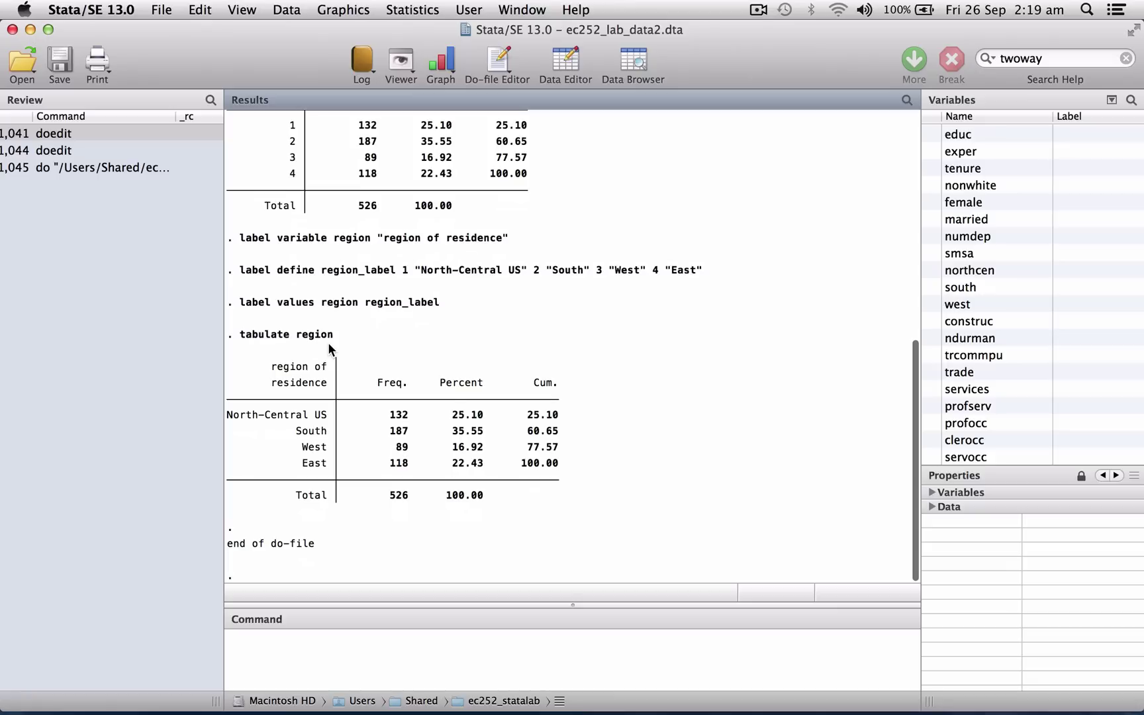
Run the saved do-file again with the command do question3
{"action": "left_click", "coordinate": [332, 647]}
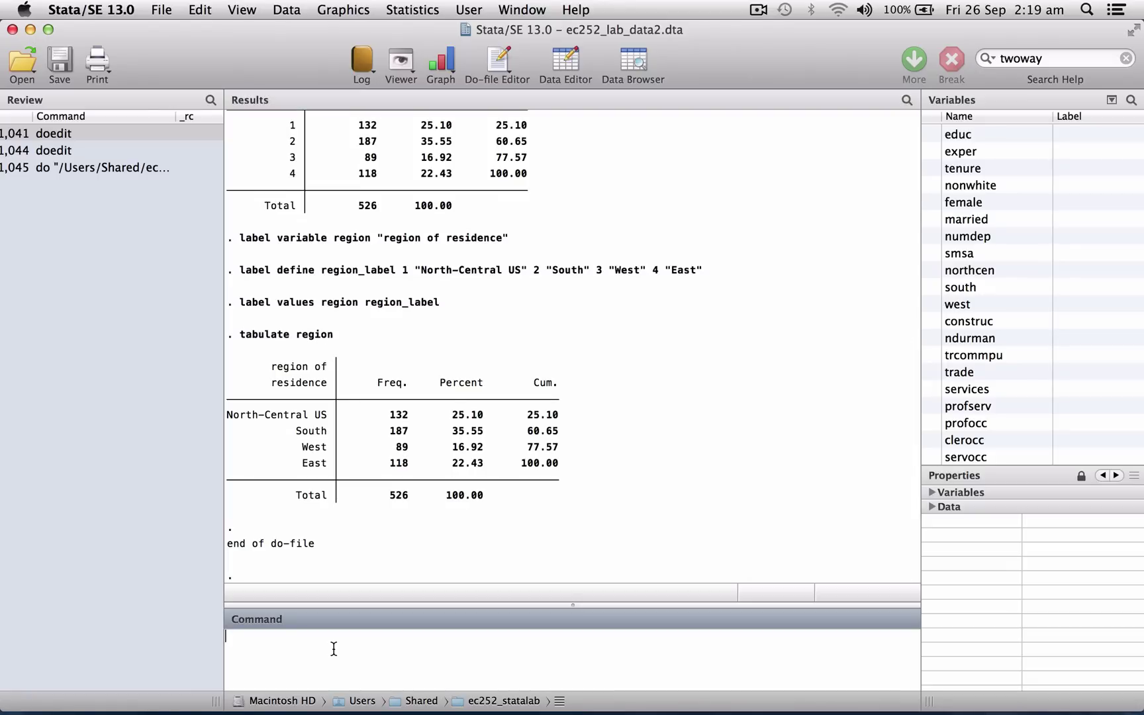
{"action": "type", "text": "do"}
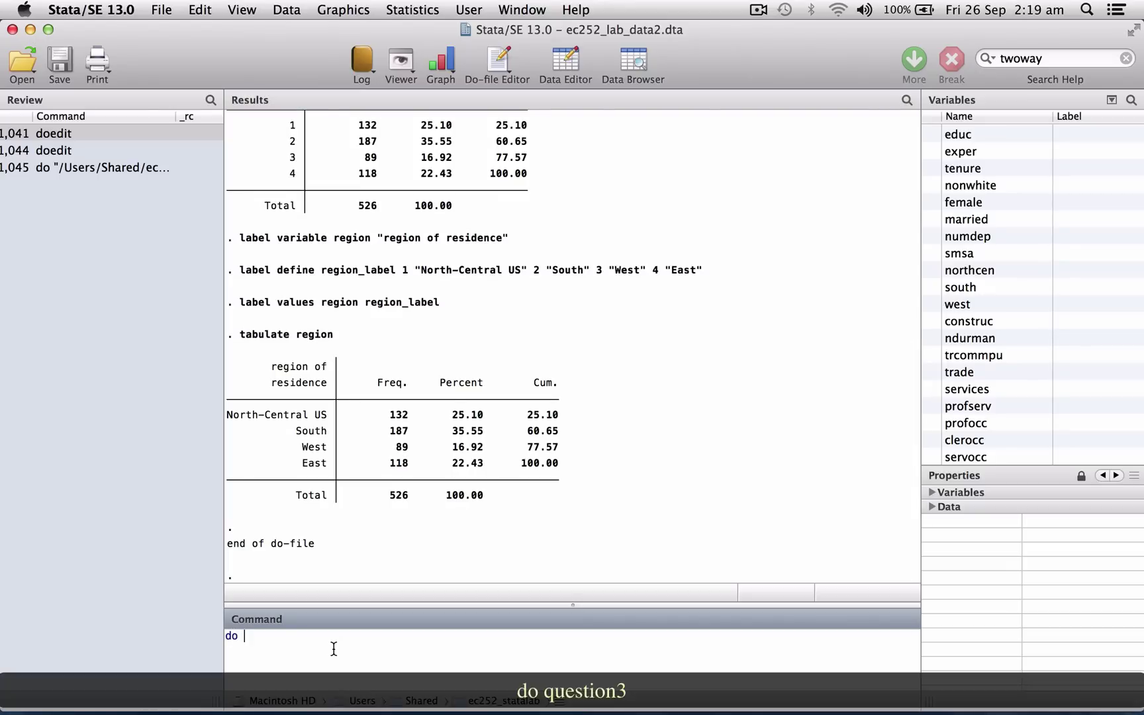
{"action": "type", "text": " question3"}
{"action": "key", "text": "Return"}
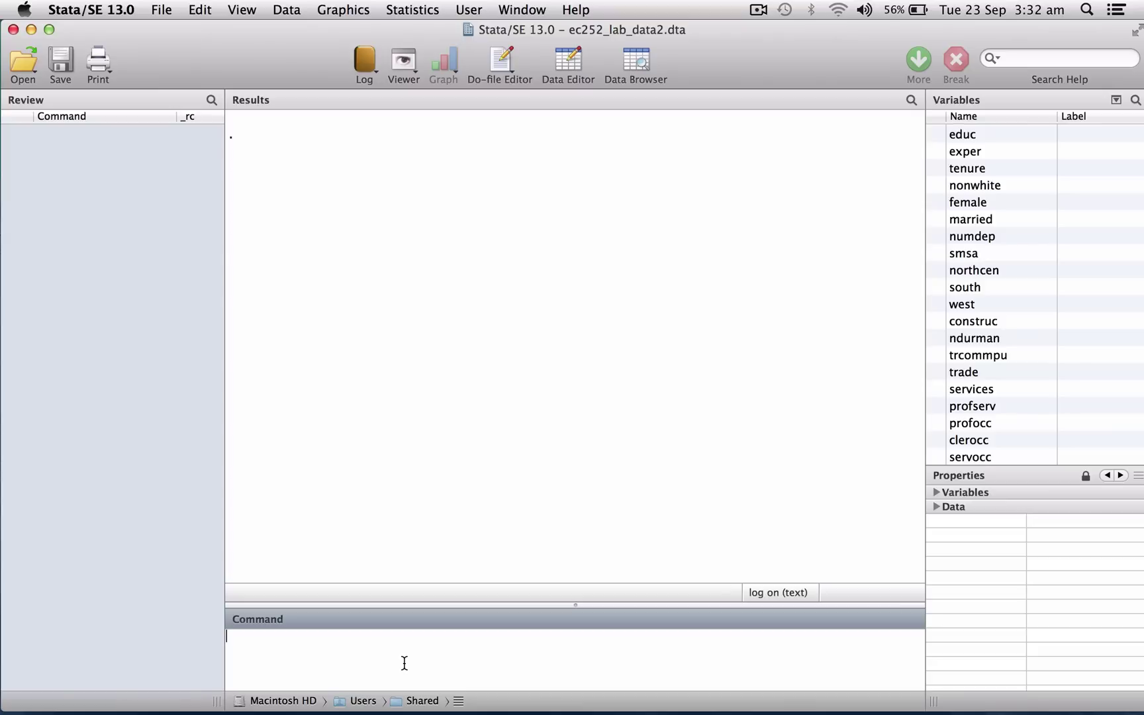
Generate the average wage per region with the command egen avewage=mean(wage), by(region)
{"action": "type", "text": "egen av"}
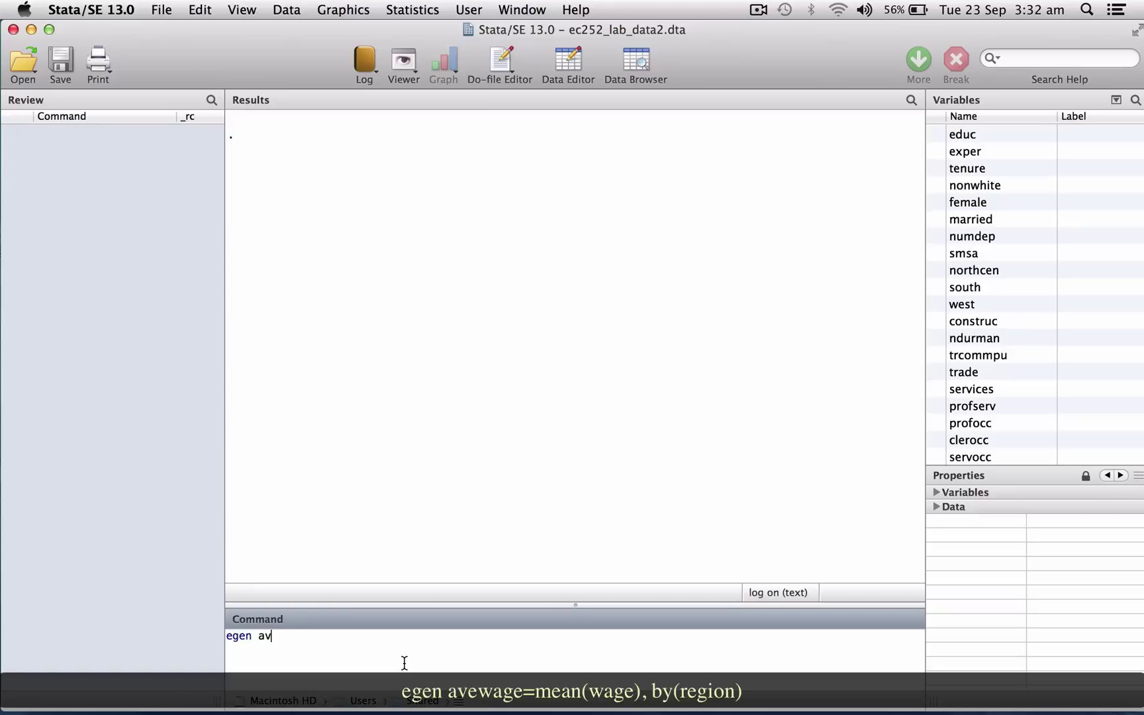
{"action": "type", "text": "ewage=mean(wage),"}
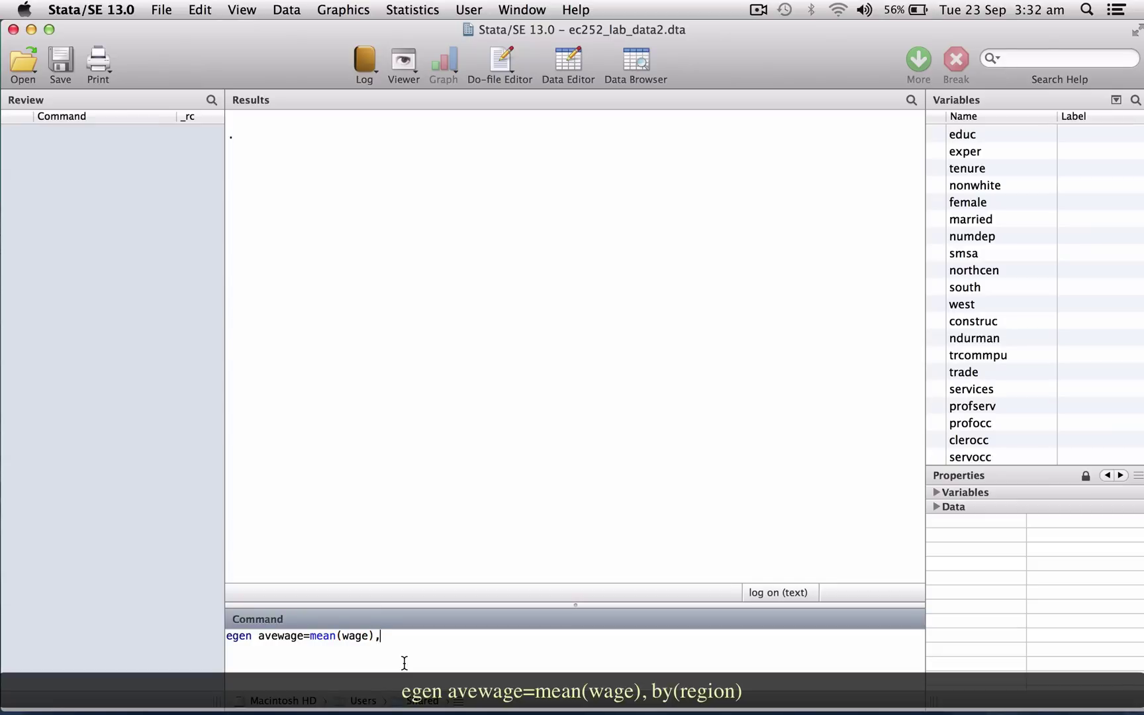
{"action": "type", "text": "by(region)"}
{"action": "key", "text": "Return"}
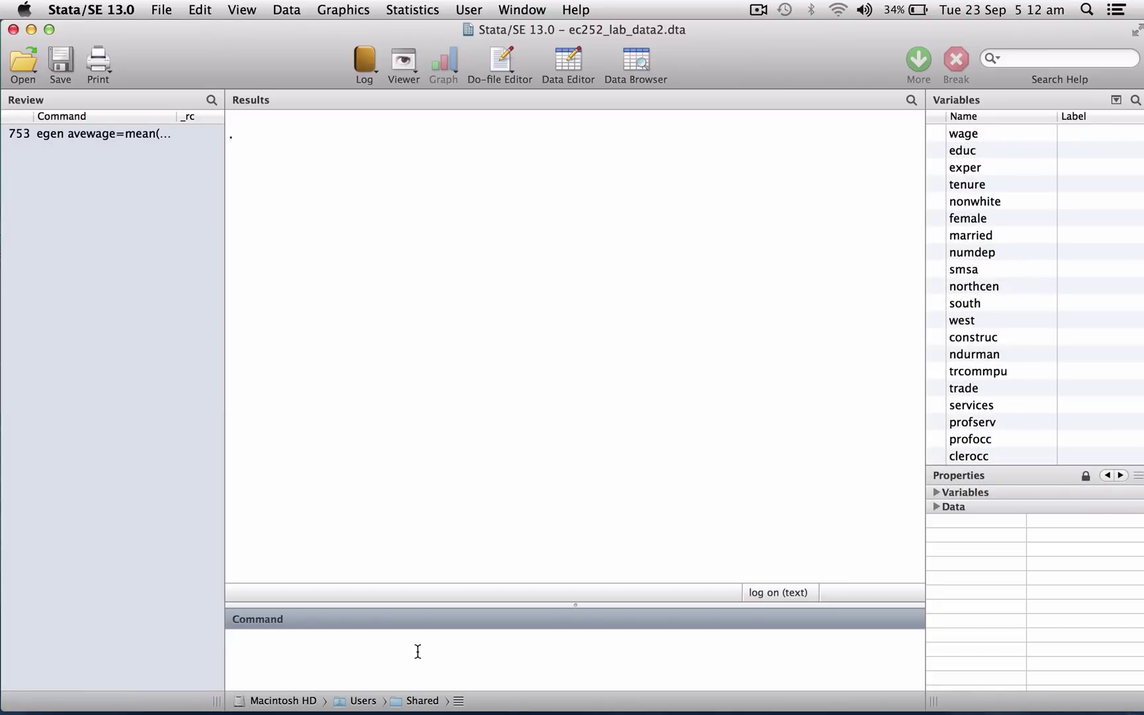
Summarize wage separately for each region with bysort region: summarize wage, and show the output through to its end
{"action": "type", "text": "bysor"}
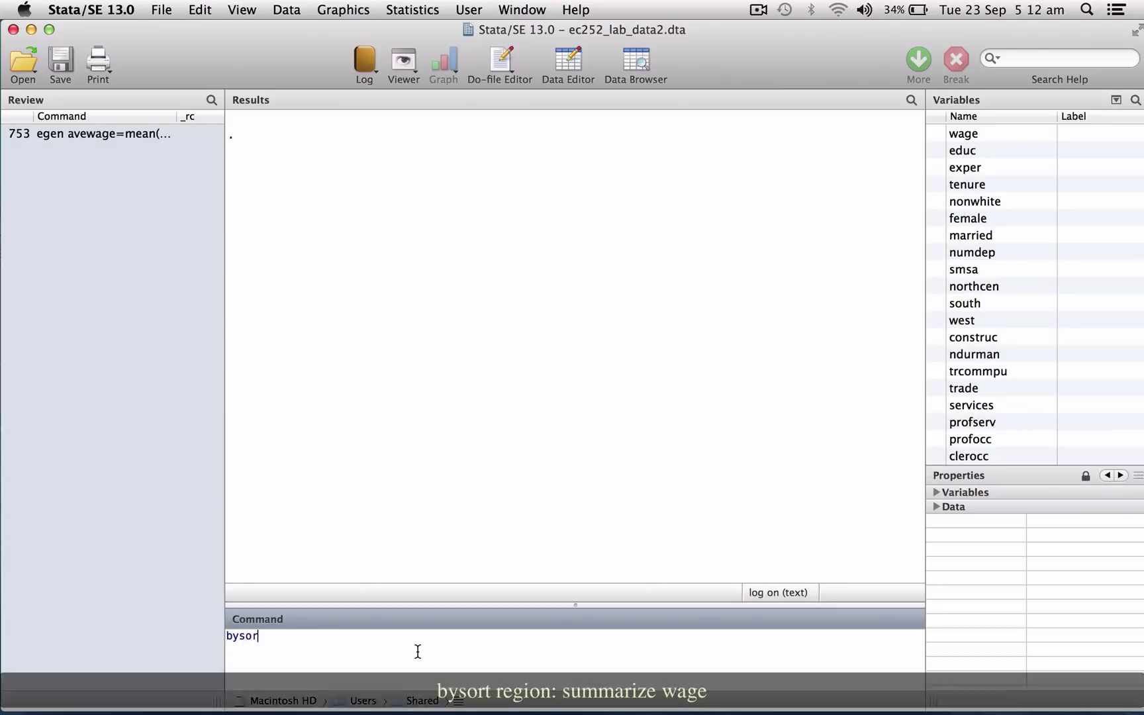
{"action": "type", "text": "t region:"}
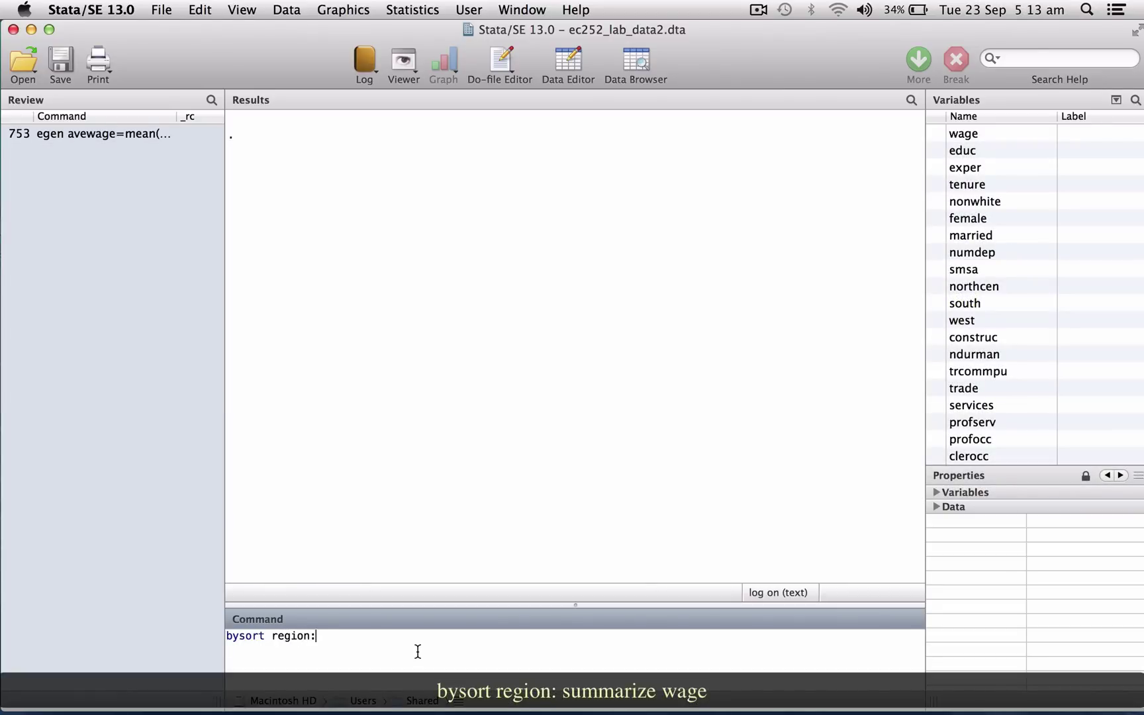
{"action": "type", "text": " summarize wage"}
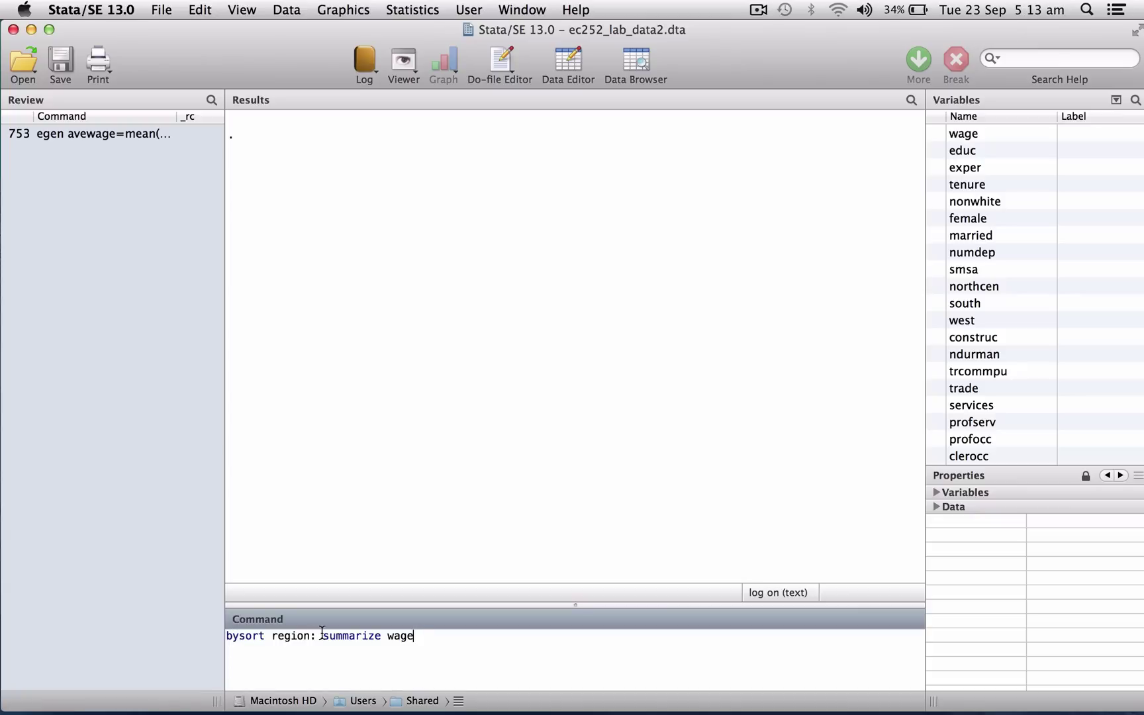
{"action": "key", "text": "Return"}
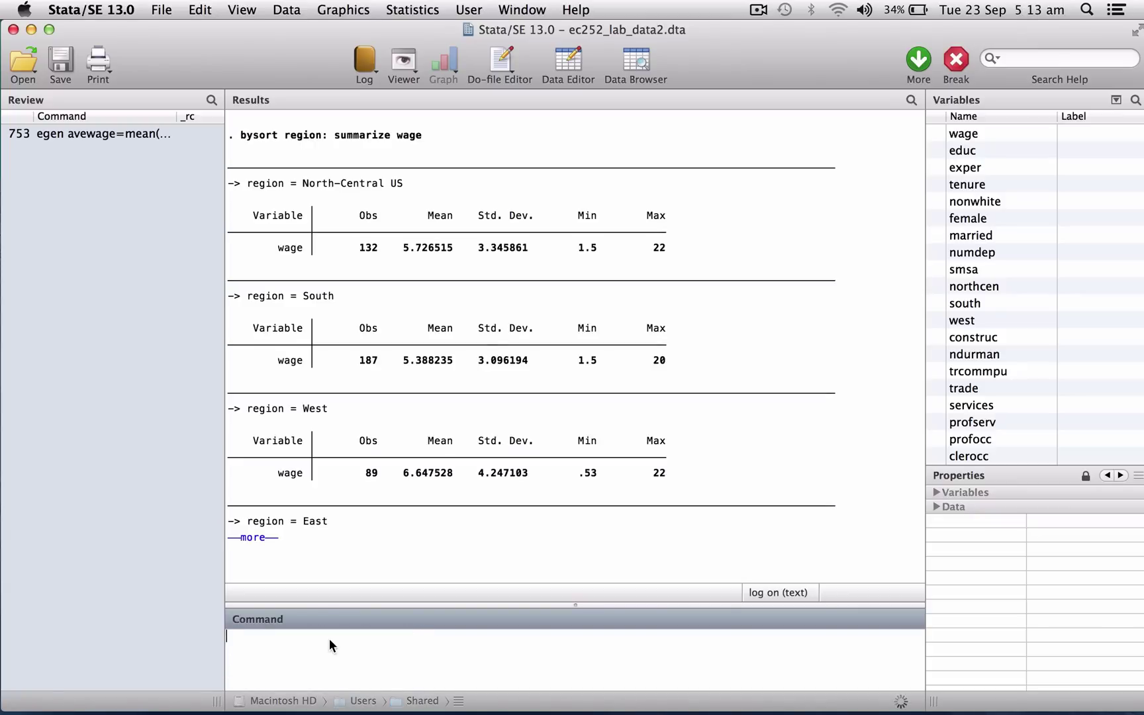
{"action": "key", "text": "space"}
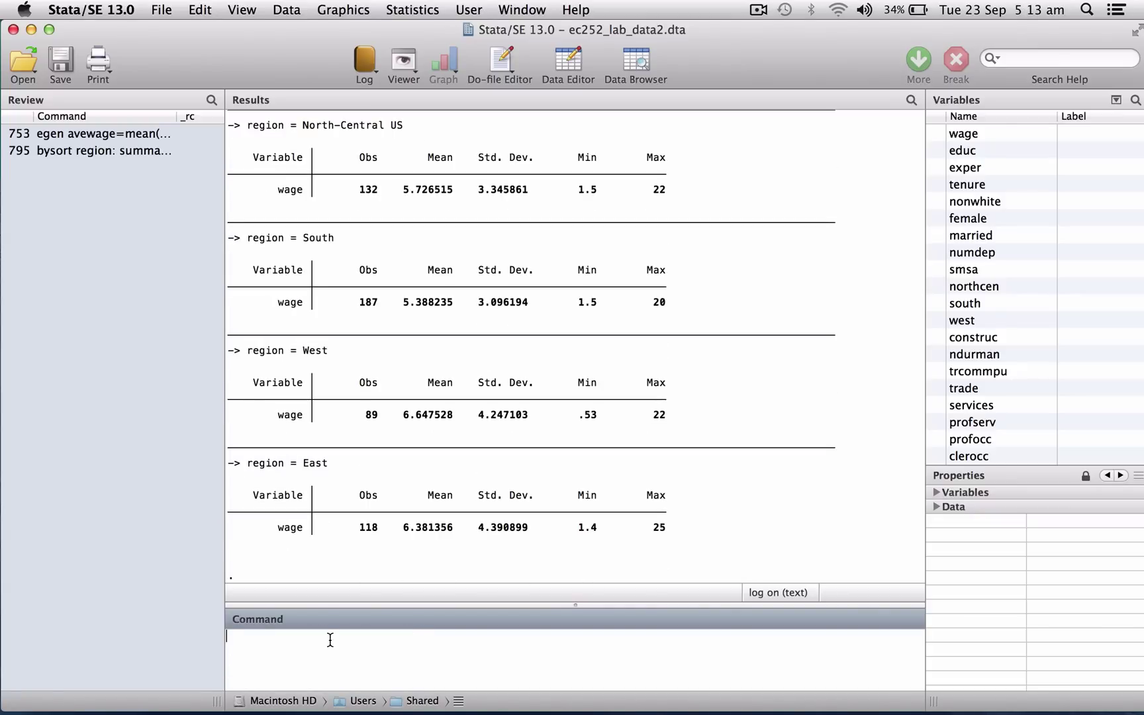
Produce the same regional wage summary with by region, sort: summarize wage, and view its full output
{"action": "type", "text": "by region, s"}
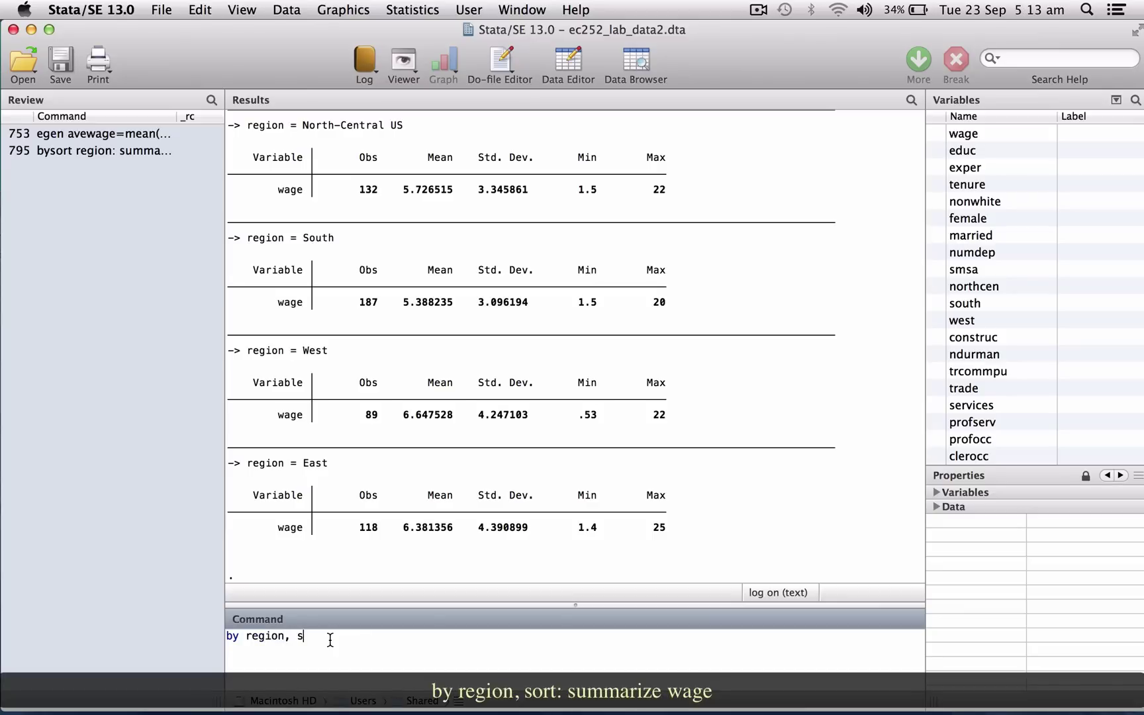
{"action": "type", "text": "ort: summarize wage"}
{"action": "key", "text": "Return"}
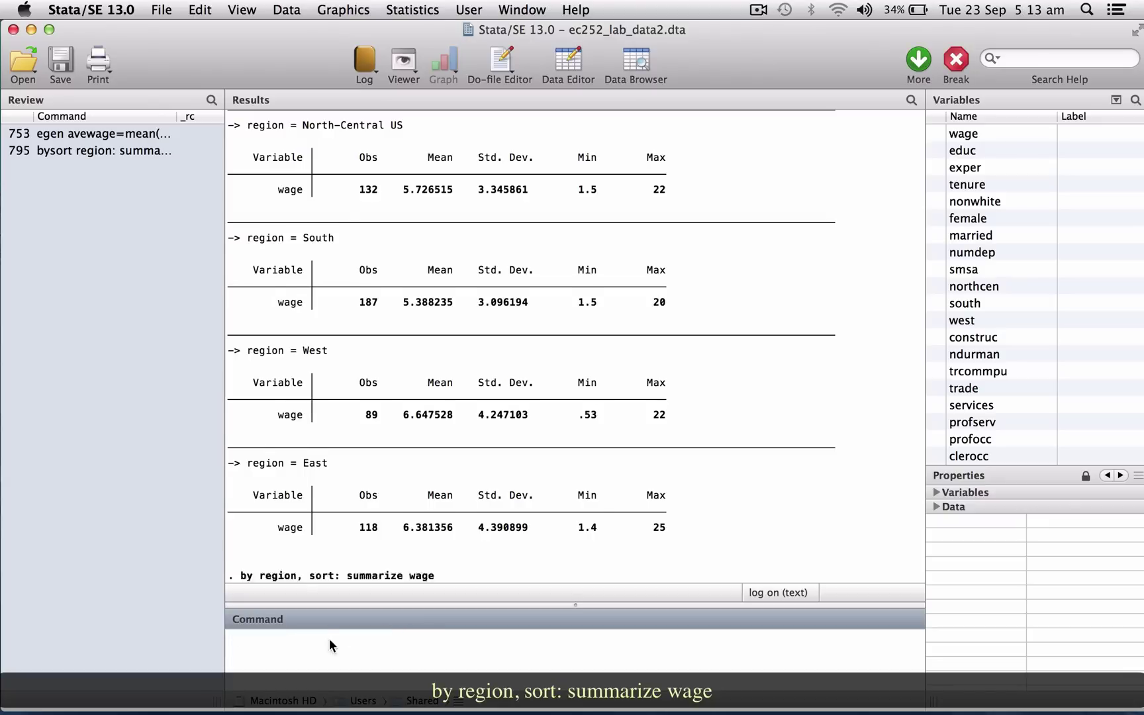
{"action": "key", "text": "space"}
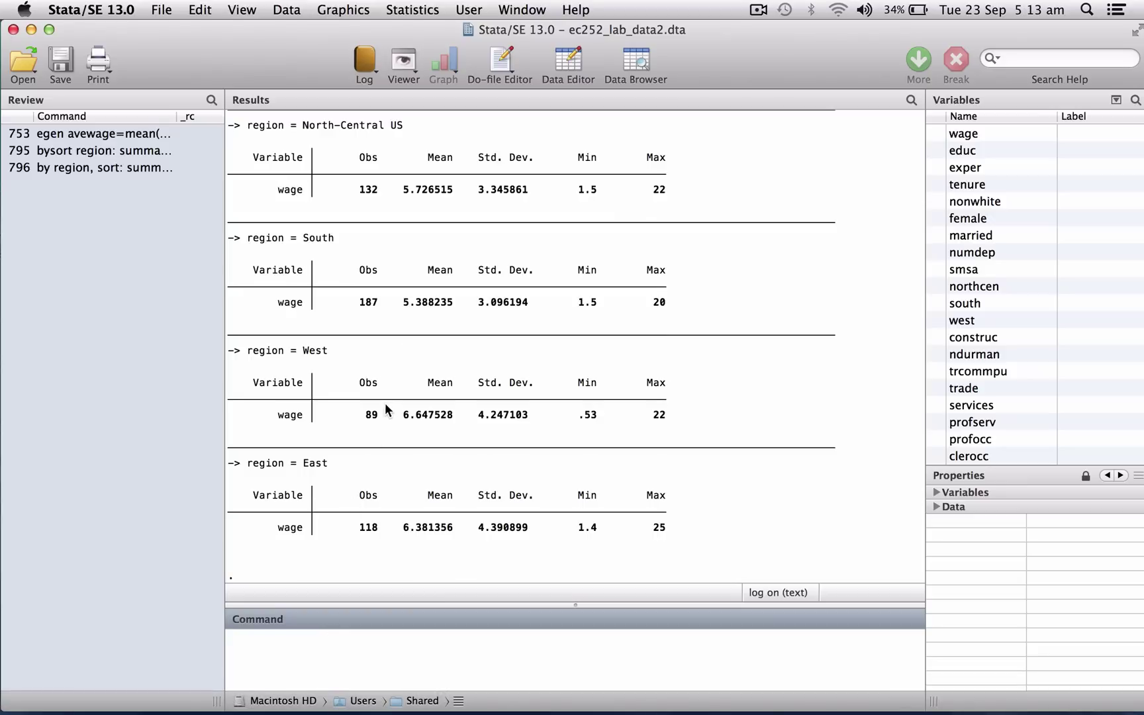
{"action": "scroll", "coordinate": [388, 403], "scroll_direction": "up", "scroll_amount": 2}
{"action": "scroll", "coordinate": [387, 400], "scroll_direction": "up", "scroll_amount": 1}
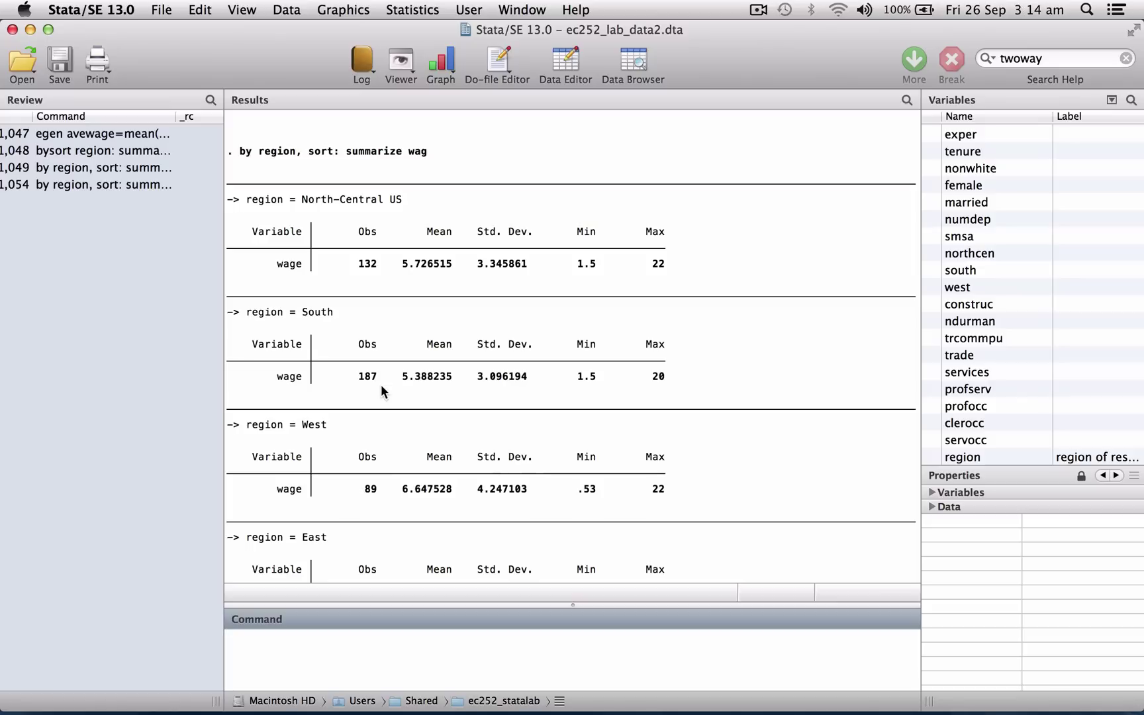
Run a two-sample t test of wage by gender with the command ttest wage, by(female)
{"action": "type", "text": "ttest "}
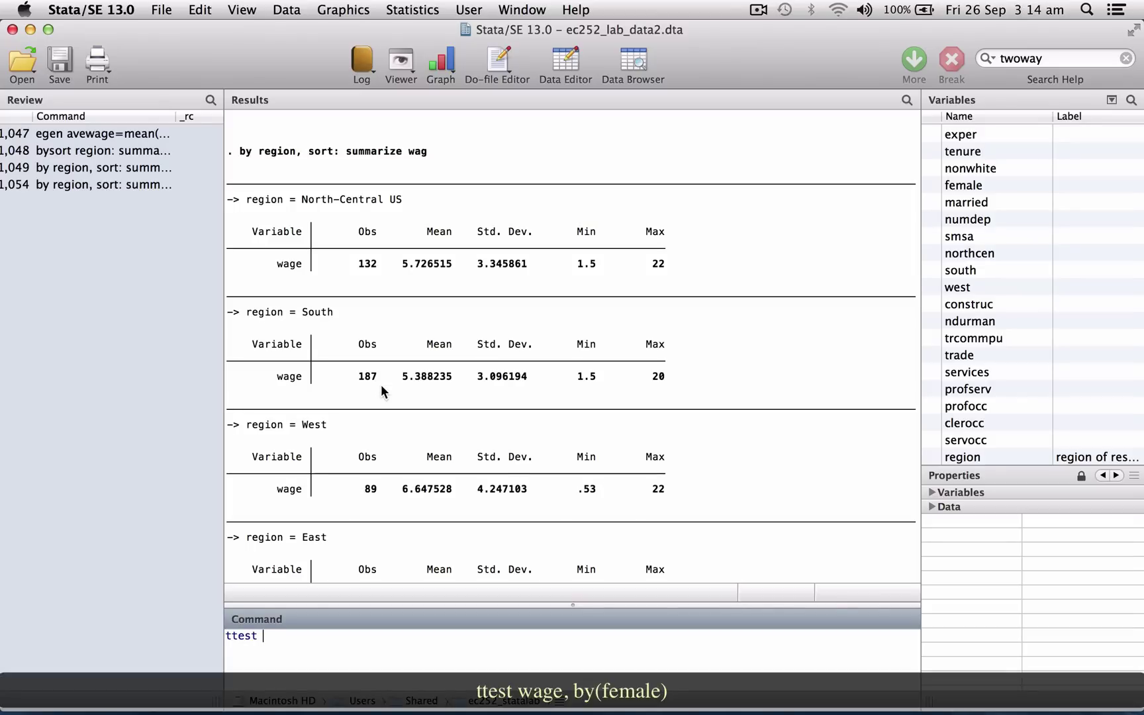
{"action": "type", "text": "wage"}
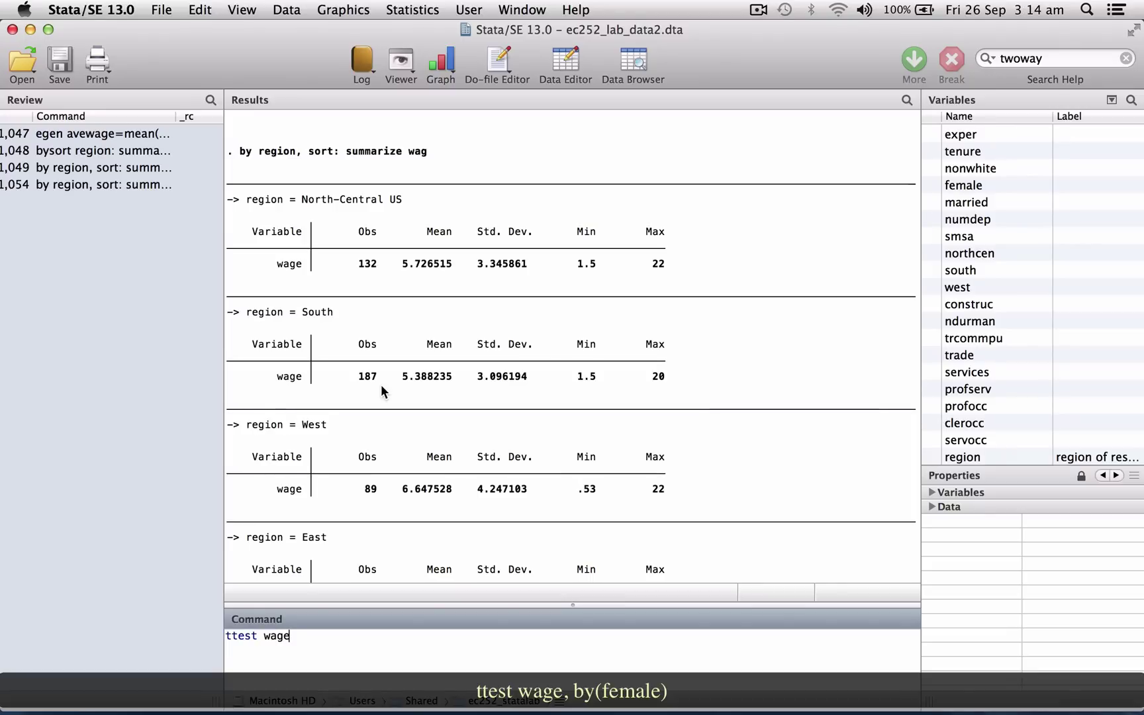
{"action": "type", "text": ","}
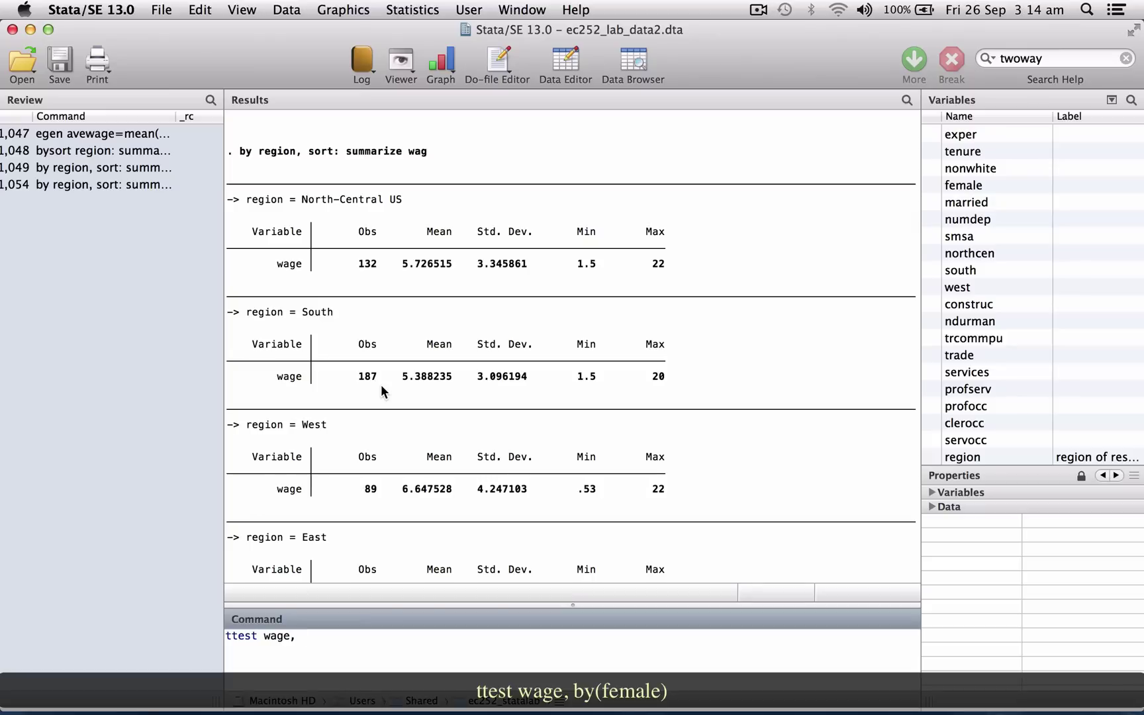
{"action": "type", "text": " by("}
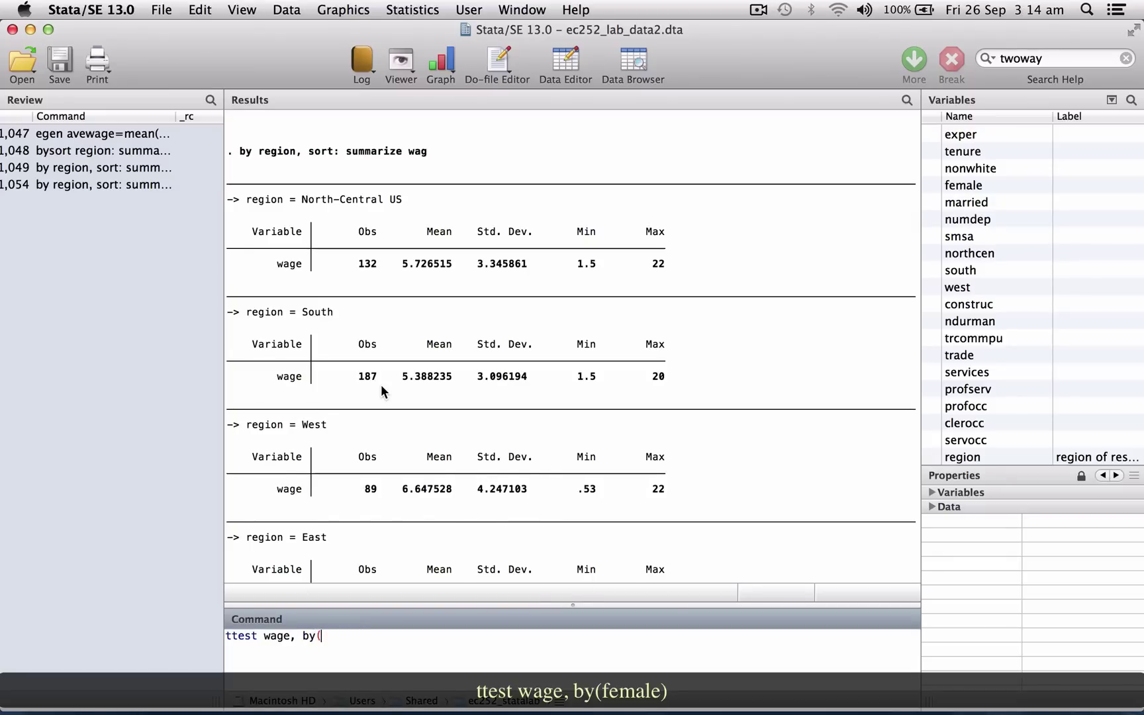
{"action": "type", "text": "female)"}
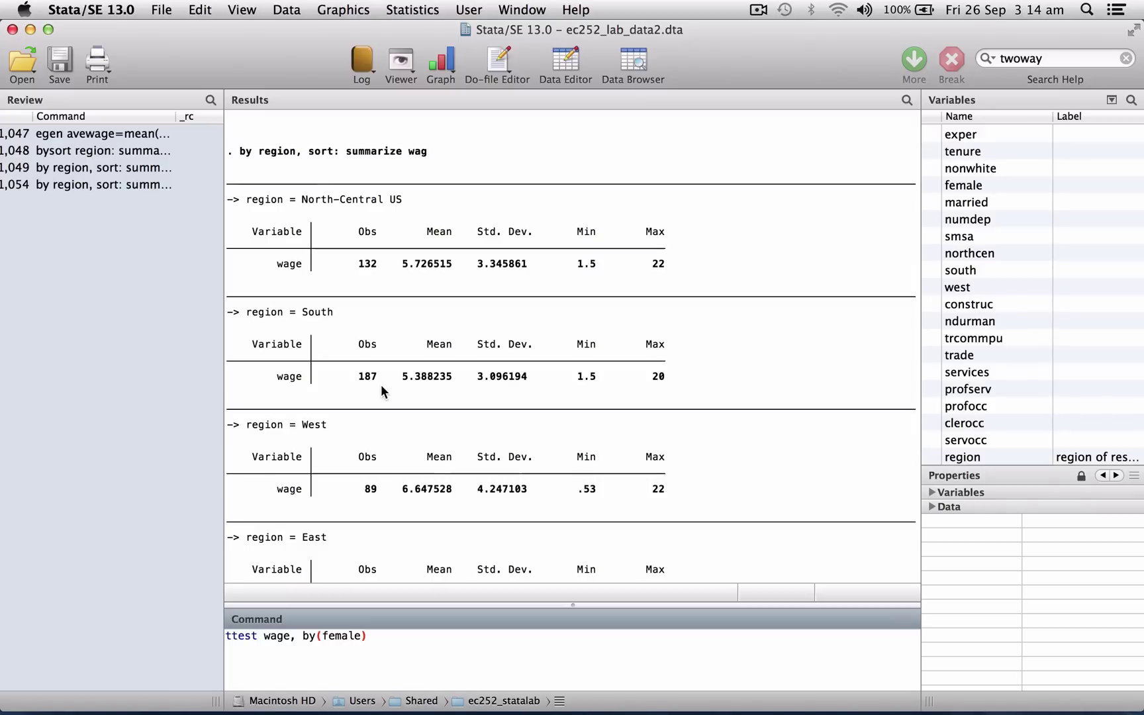
{"action": "key", "text": "Return"}
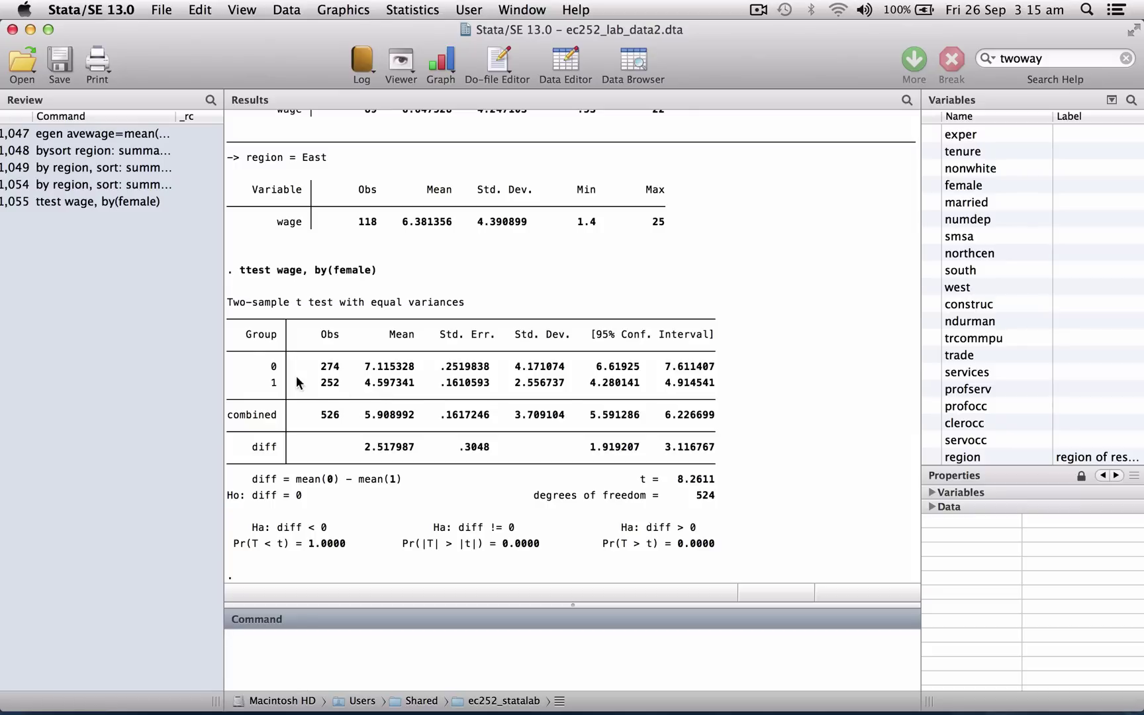
Examine the t test table's rows for group 0, group 1, combined and diff by highlighting each in turn
{"action": "left_click_drag", "start_coordinate": [252, 360], "coordinate": [709, 372]}
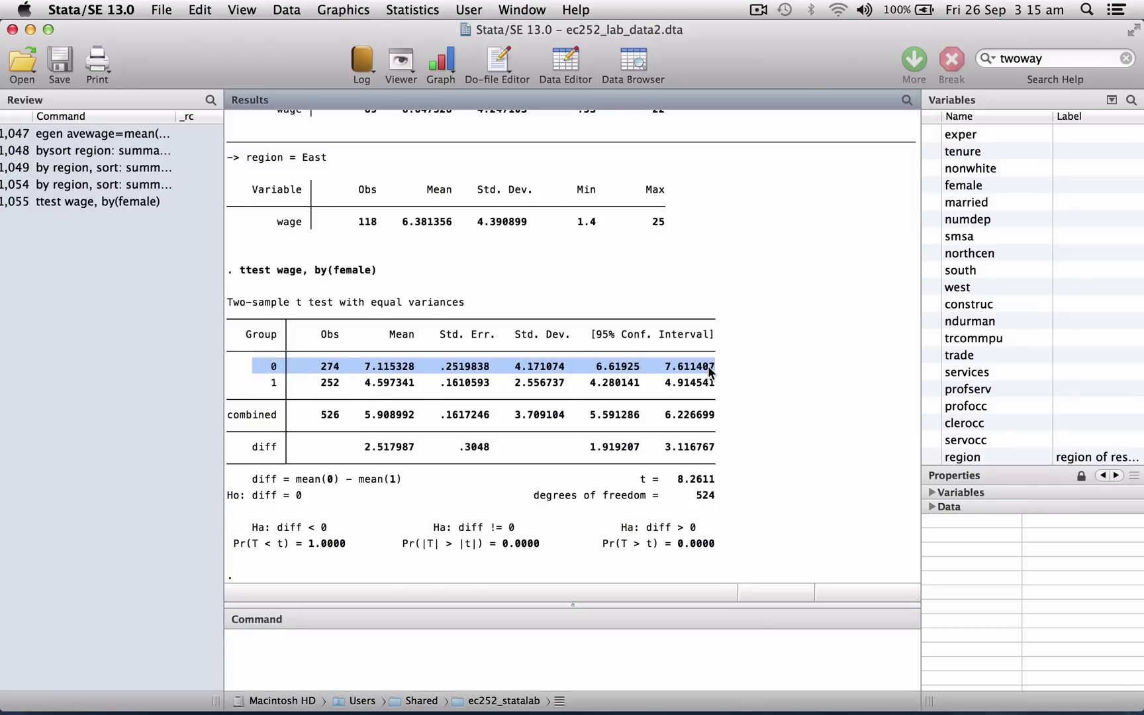
{"action": "left_click_drag", "start_coordinate": [259, 382], "coordinate": [714, 388]}
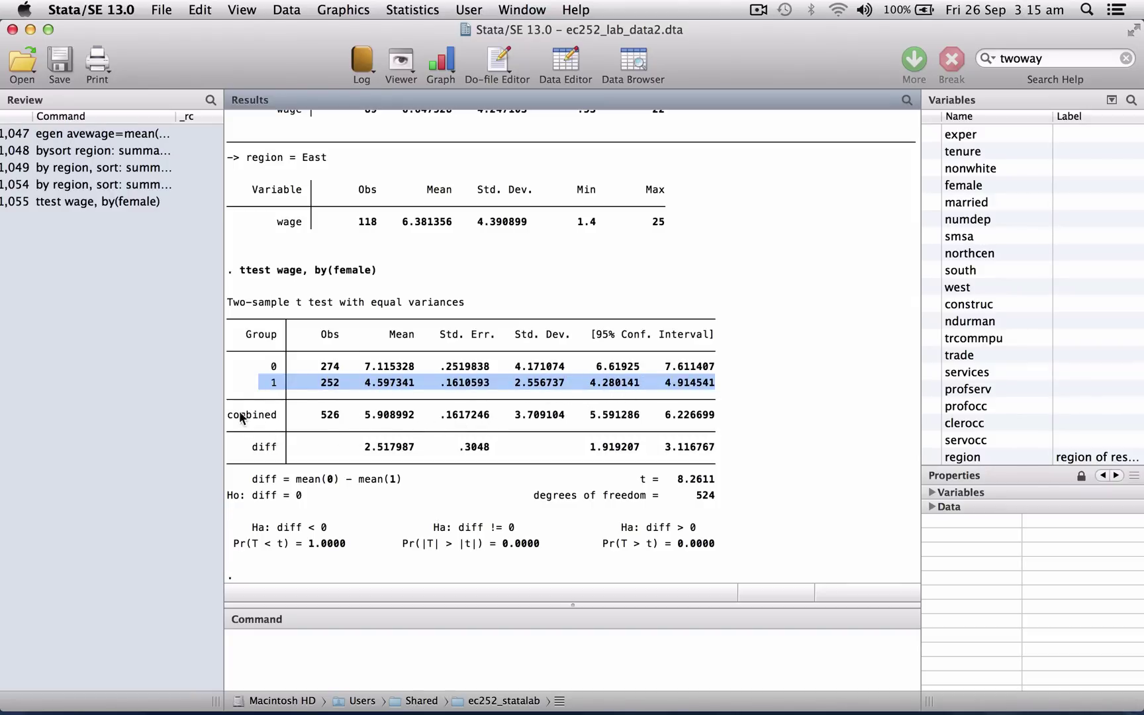
{"action": "left_click_drag", "start_coordinate": [227, 415], "coordinate": [711, 420]}
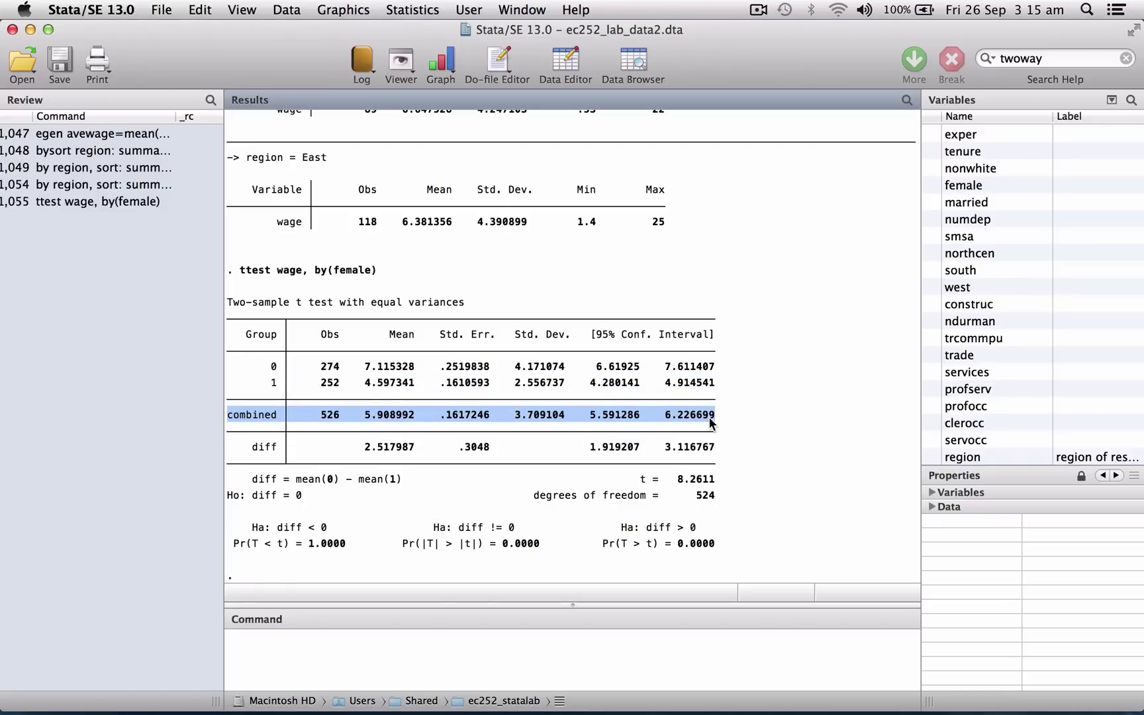
{"action": "left_click_drag", "start_coordinate": [242, 445], "coordinate": [694, 448]}
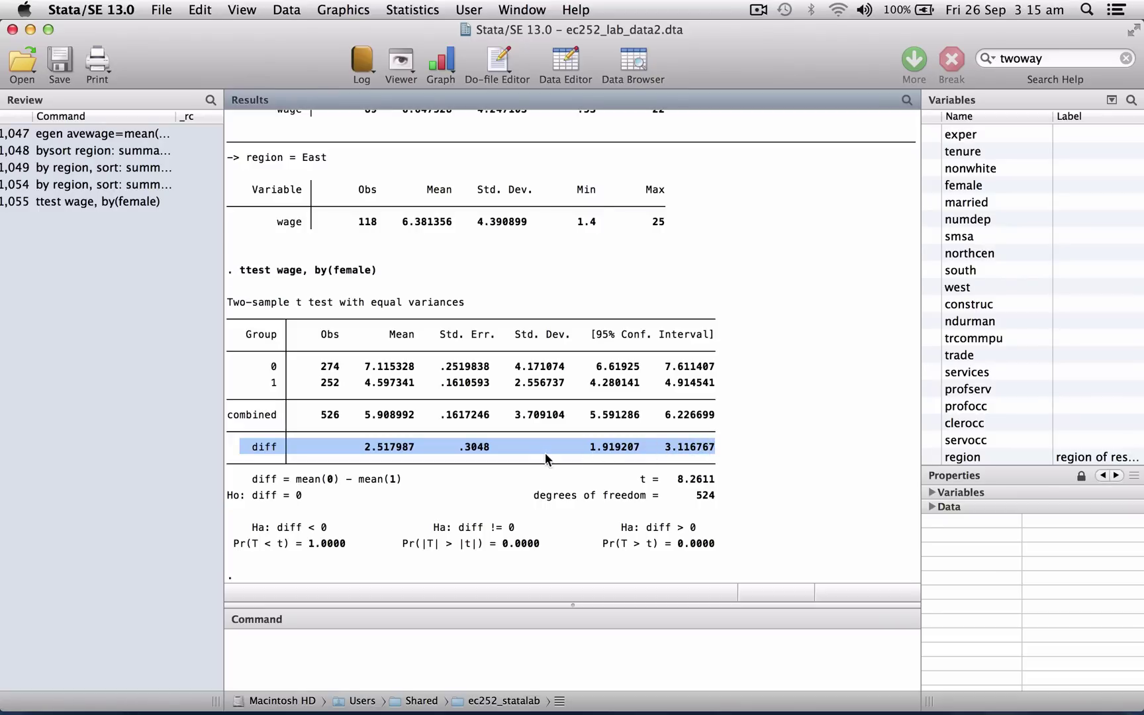
Examine the mean difference, its standard error, the null hypothesis and the t statistic by highlighting each in the t test output
{"action": "left_click", "coordinate": [380, 450]}
{"action": "left_click_drag", "start_coordinate": [361, 443], "coordinate": [403, 443]}
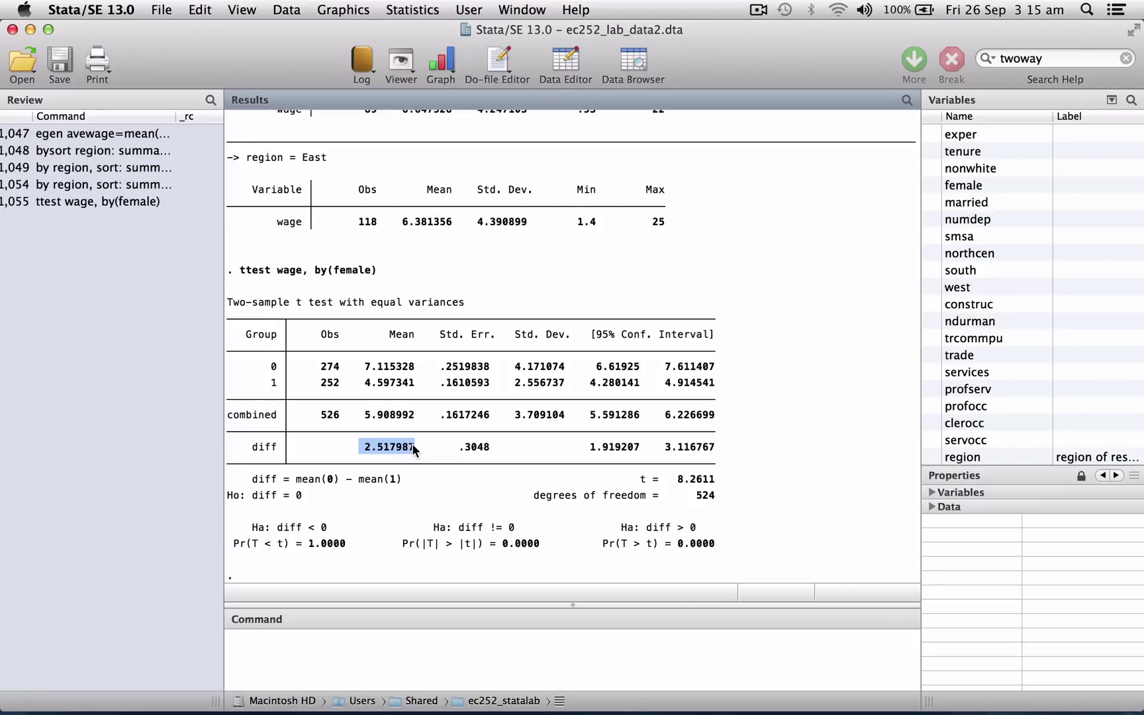
{"action": "left_click", "coordinate": [455, 446]}
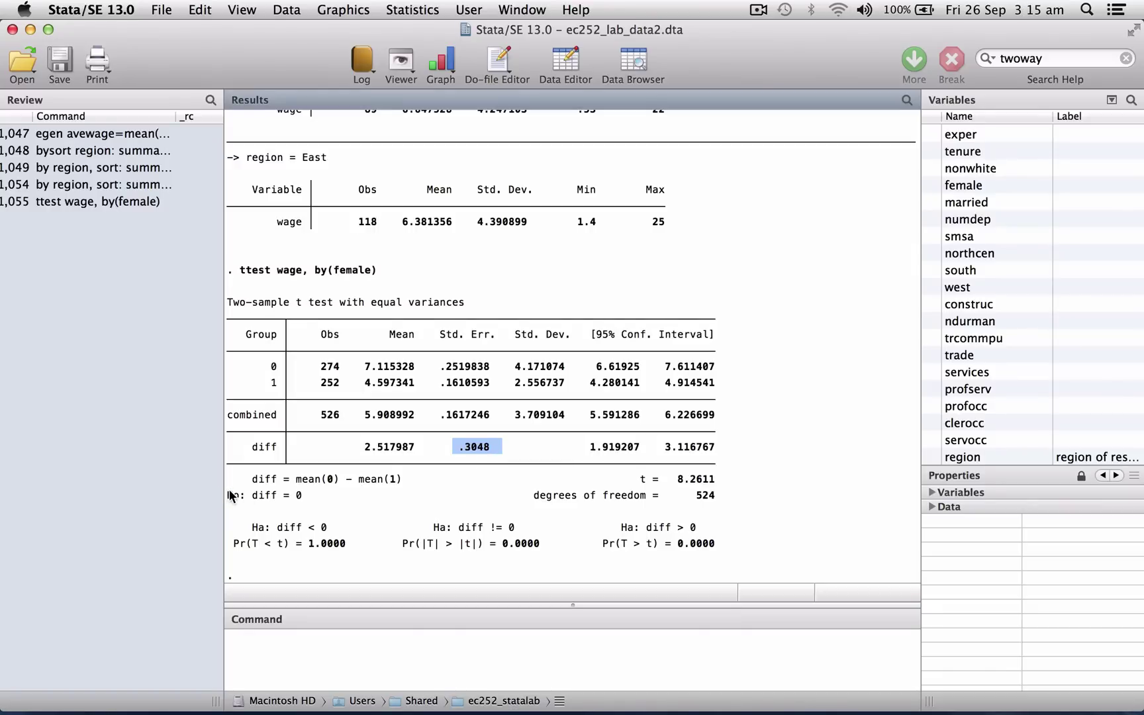
{"action": "left_click_drag", "start_coordinate": [226, 495], "coordinate": [276, 497]}
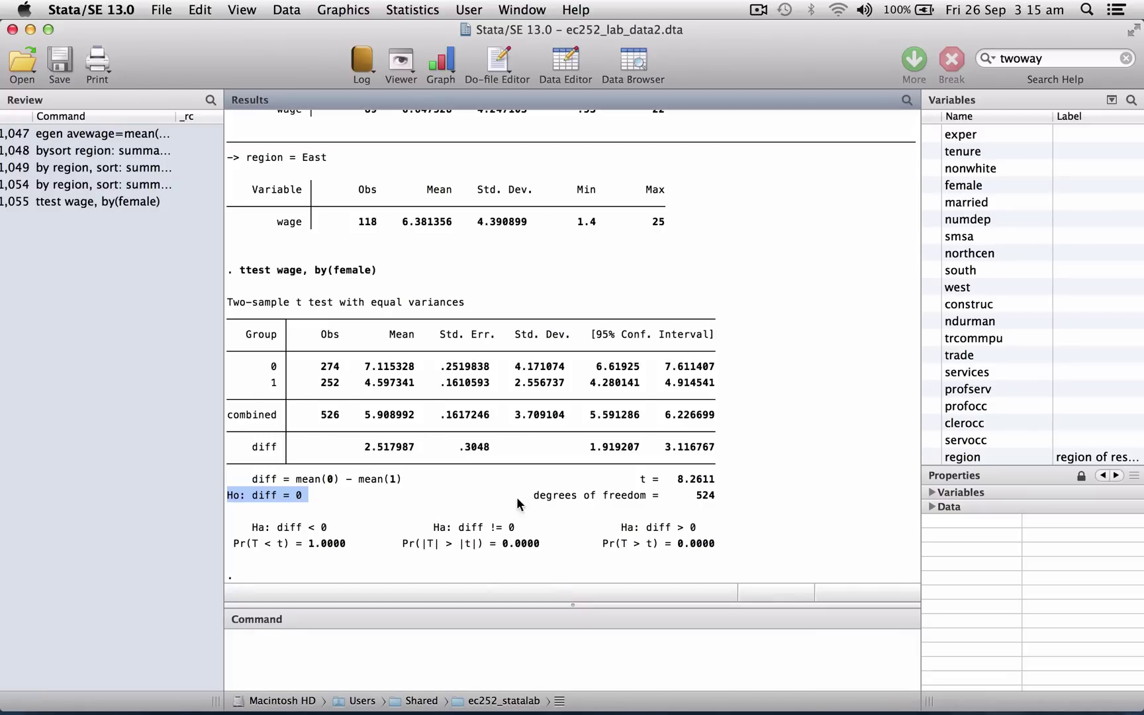
{"action": "left_click", "coordinate": [627, 472]}
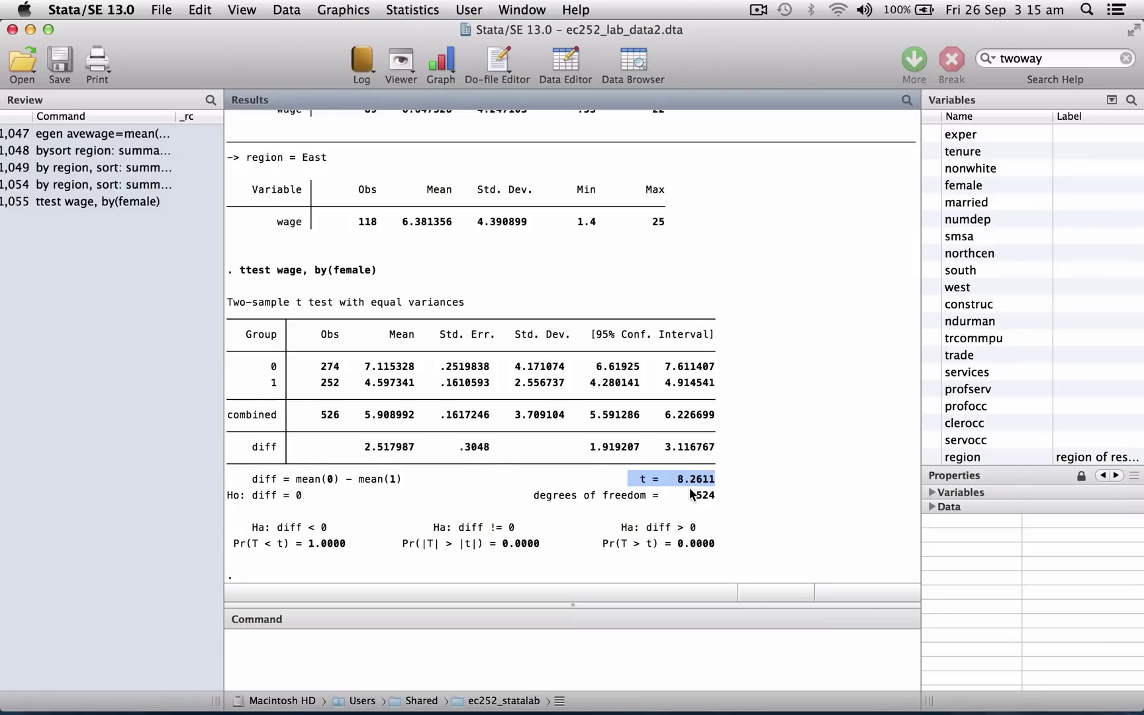
Examine the degrees of freedom, the three alternative hypotheses and their p-values by highlighting them in the t test output
{"action": "left_click_drag", "start_coordinate": [690, 493], "coordinate": [715, 496]}
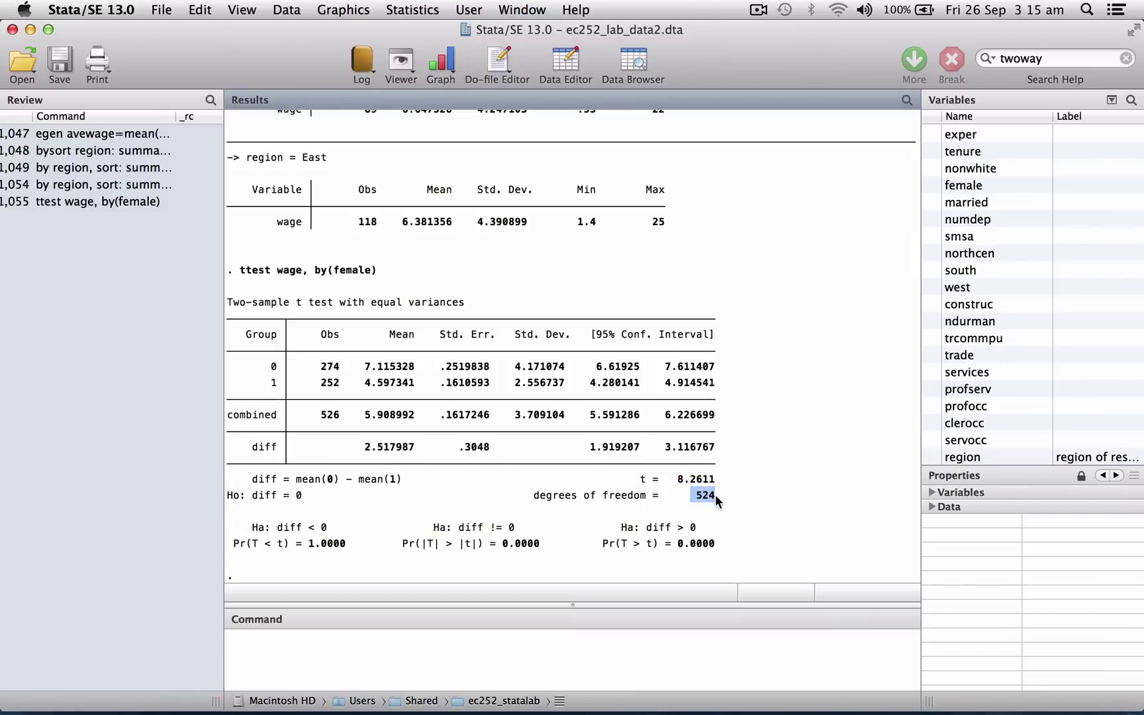
{"action": "left_click", "coordinate": [503, 508]}
{"action": "left_click_drag", "start_coordinate": [429, 530], "coordinate": [516, 533]}
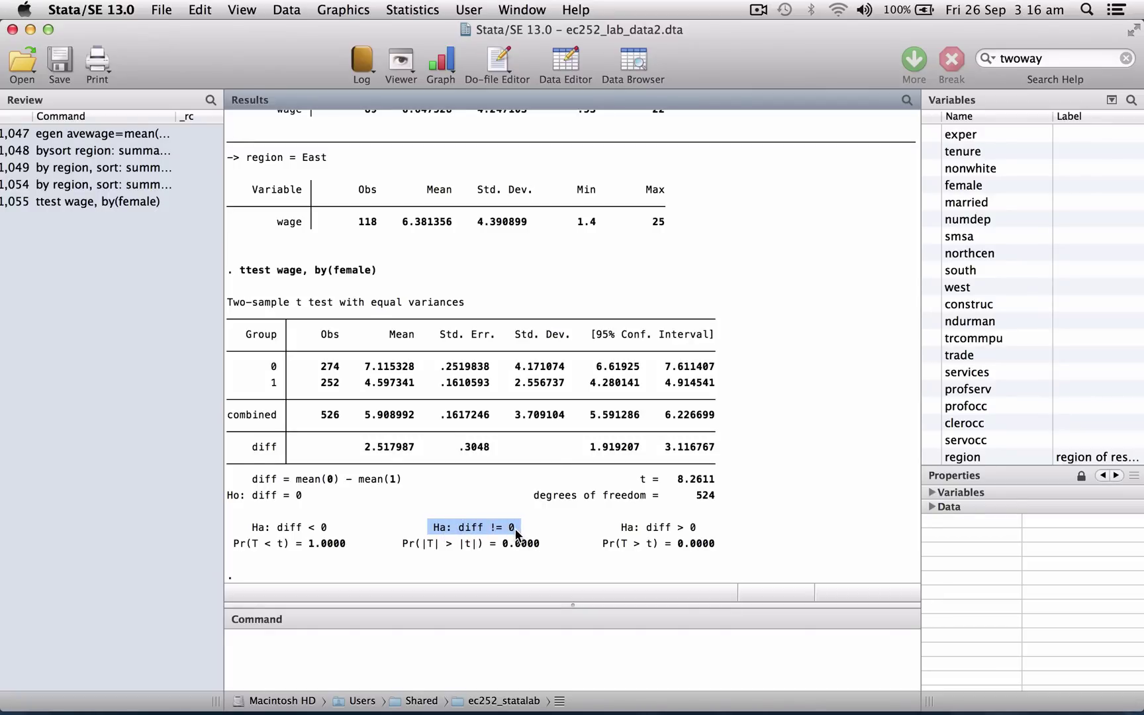
{"action": "left_click", "coordinate": [500, 540]}
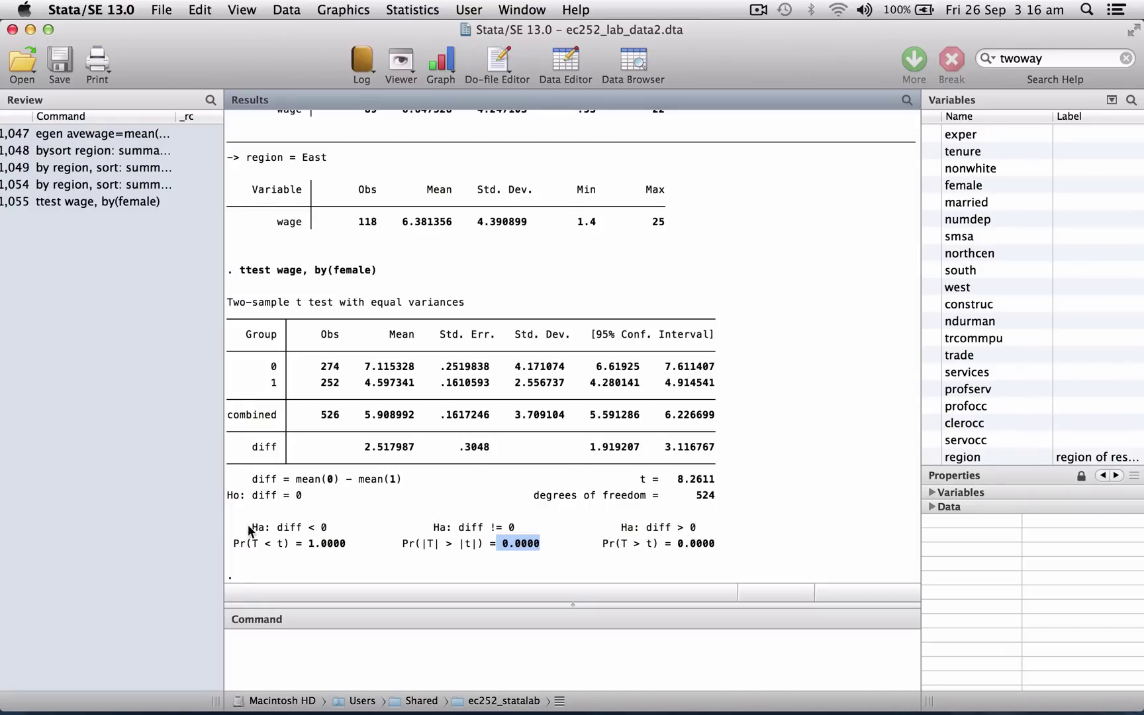
{"action": "left_click_drag", "start_coordinate": [248, 529], "coordinate": [324, 535]}
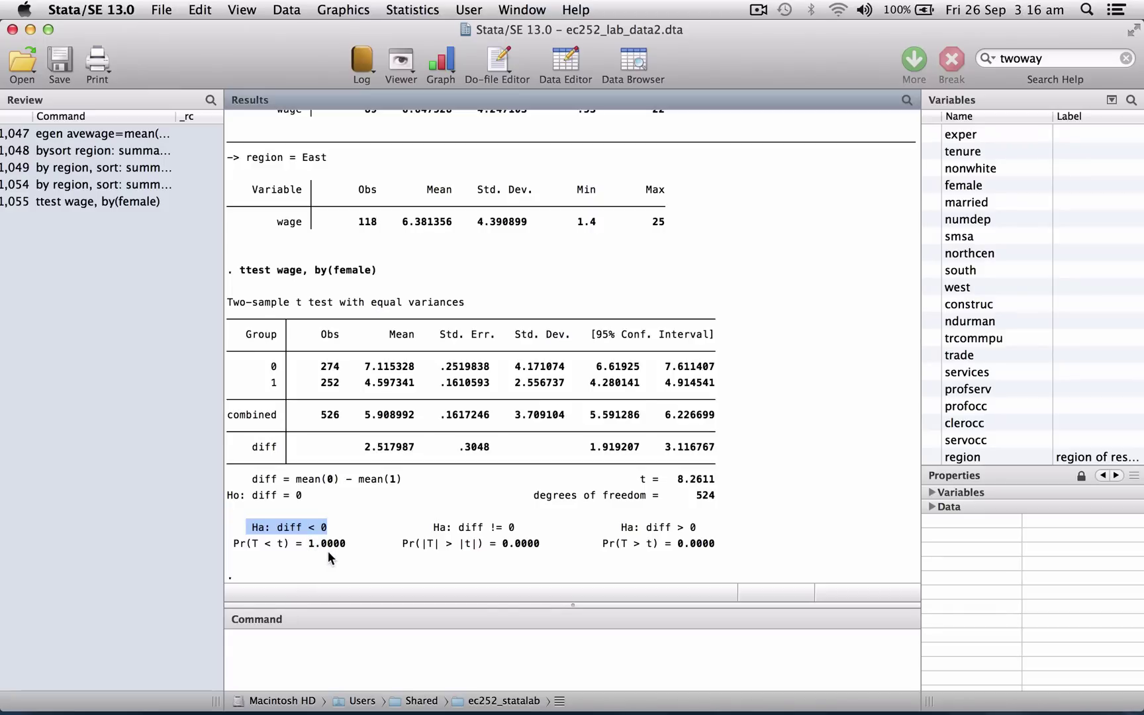
{"action": "left_click", "coordinate": [619, 525]}
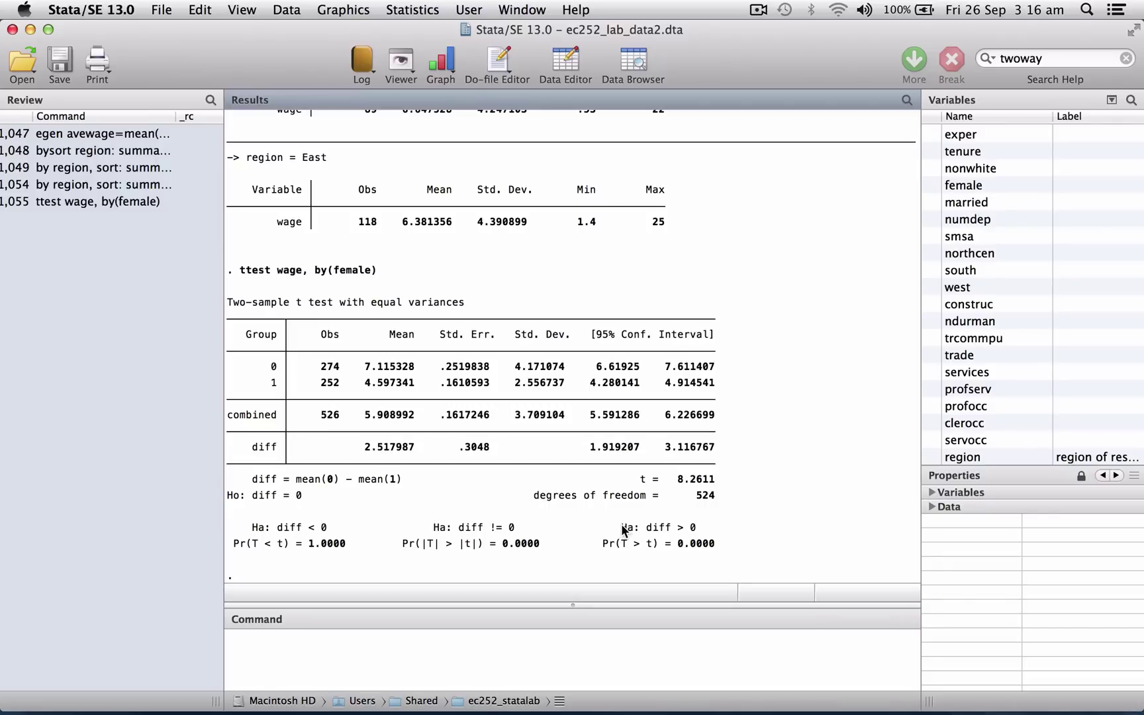
{"action": "left_click_drag", "start_coordinate": [622, 527], "coordinate": [694, 531]}
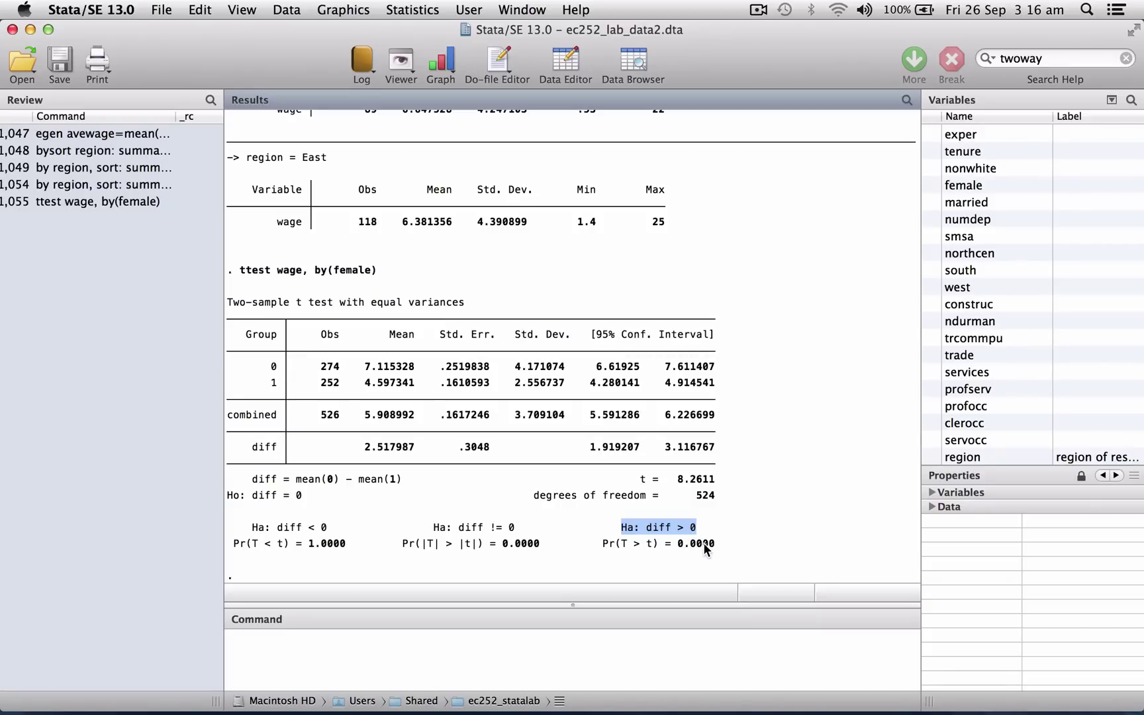
{"action": "left_click", "coordinate": [703, 542]}
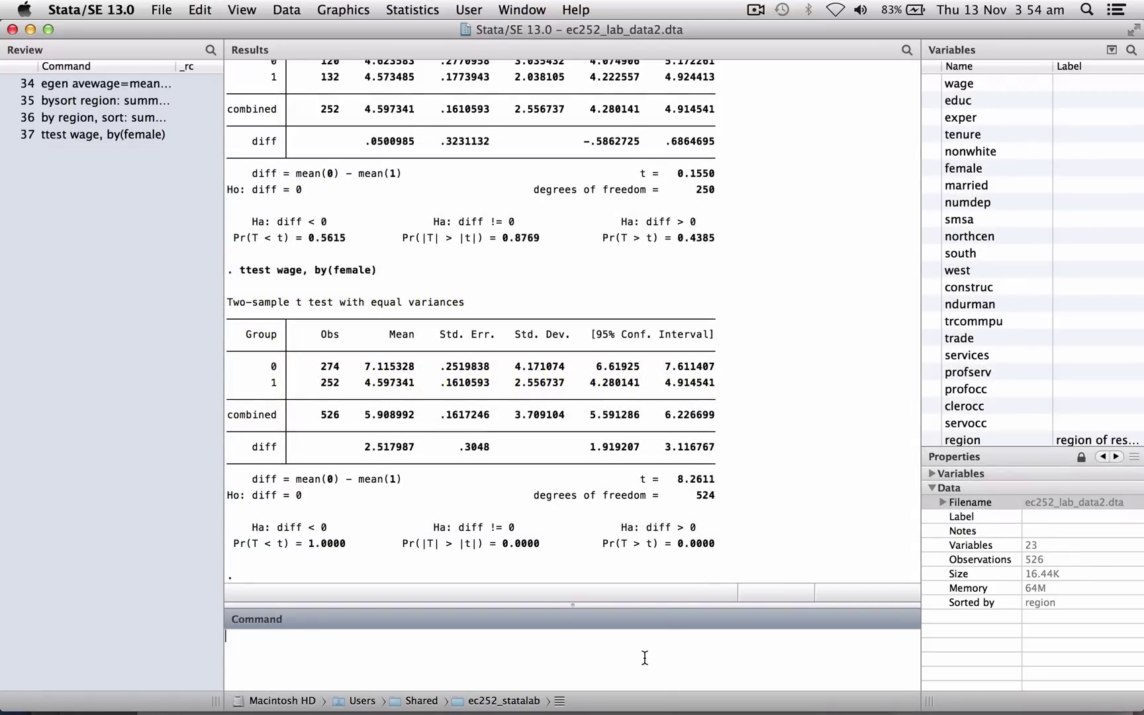
Run a two-sample t test of wage by race with the command ttest wage, by(nonwhite)
{"action": "type", "text": "ttest wage, "}
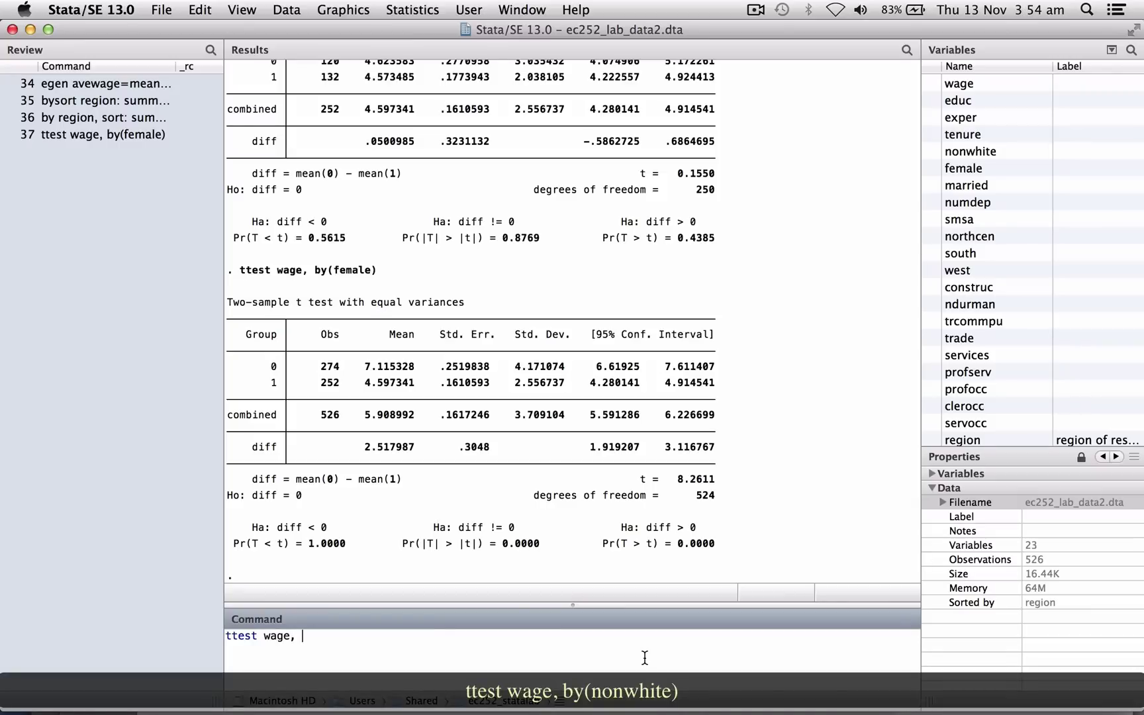
{"action": "type", "text": "by(nonwhite)"}
{"action": "key", "text": "Return"}
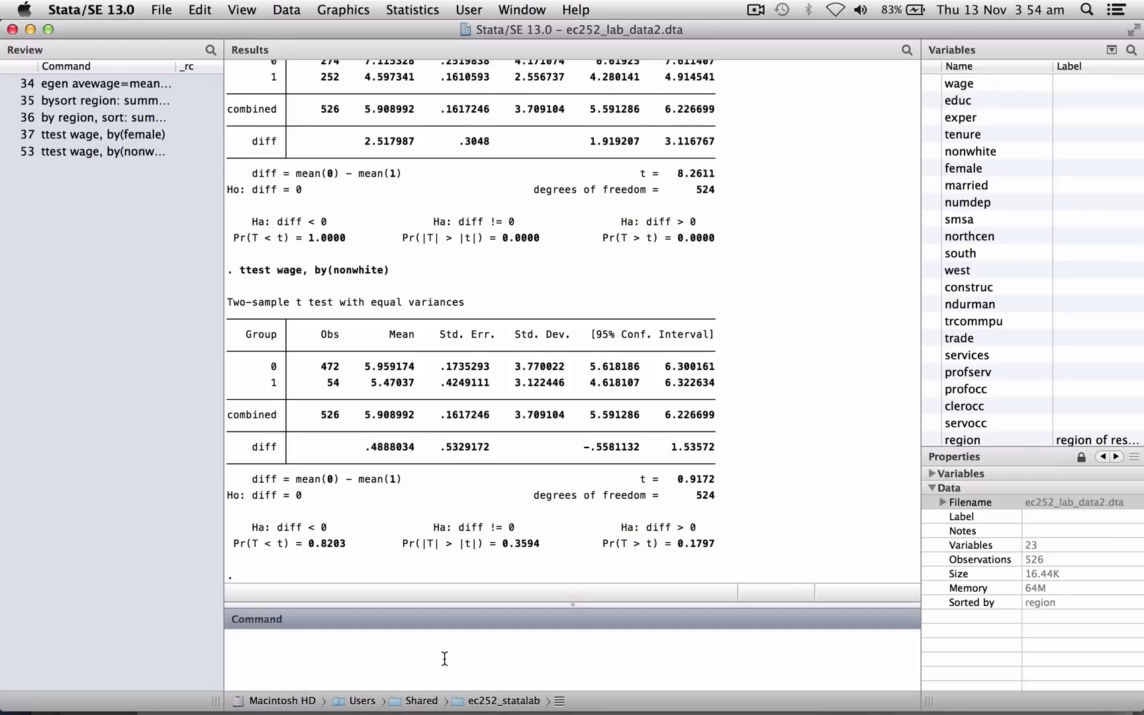
Test the wage difference by marital status among women only with ttest wage if female==1, by(married)
{"action": "type", "text": "ttest wage"}
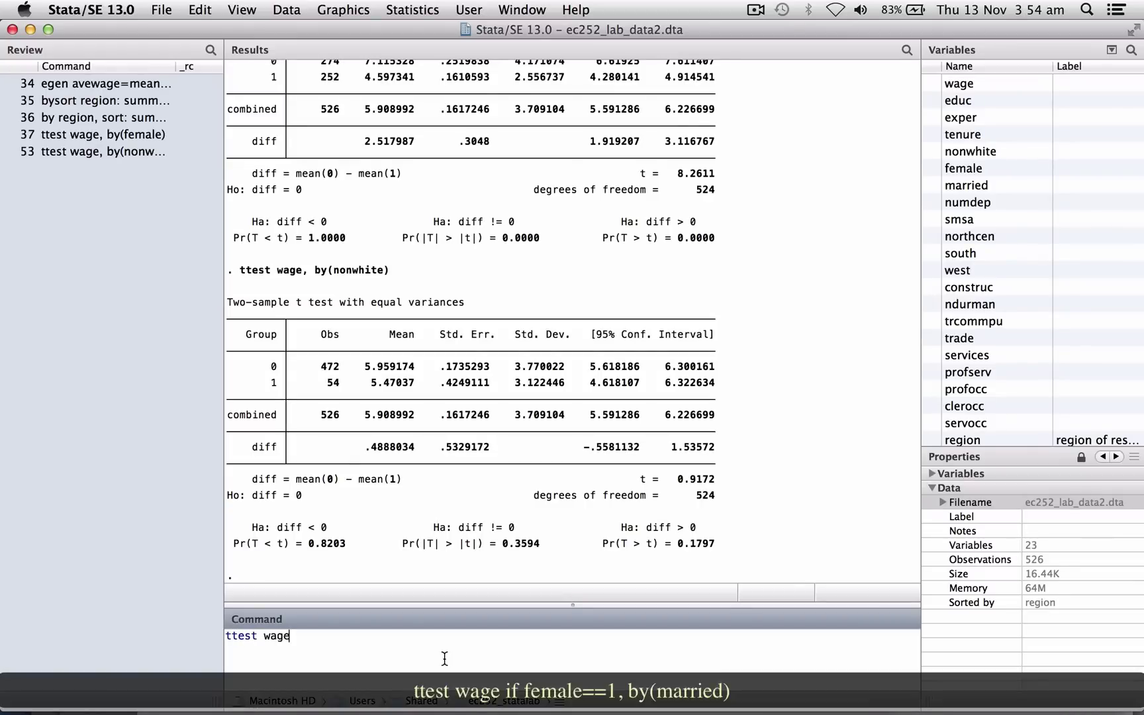
{"action": "type", "text": " if female==1,"}
{"action": "type", "text": "by"}
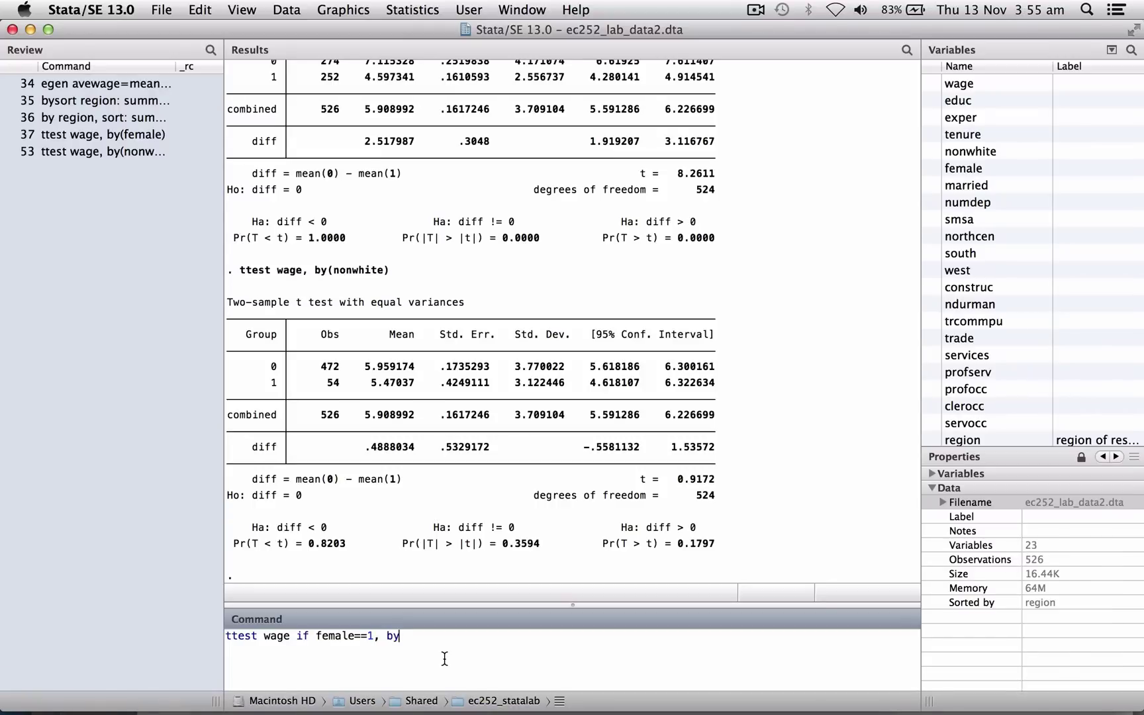
{"action": "type", "text": "(married)"}
{"action": "key", "text": "Return"}
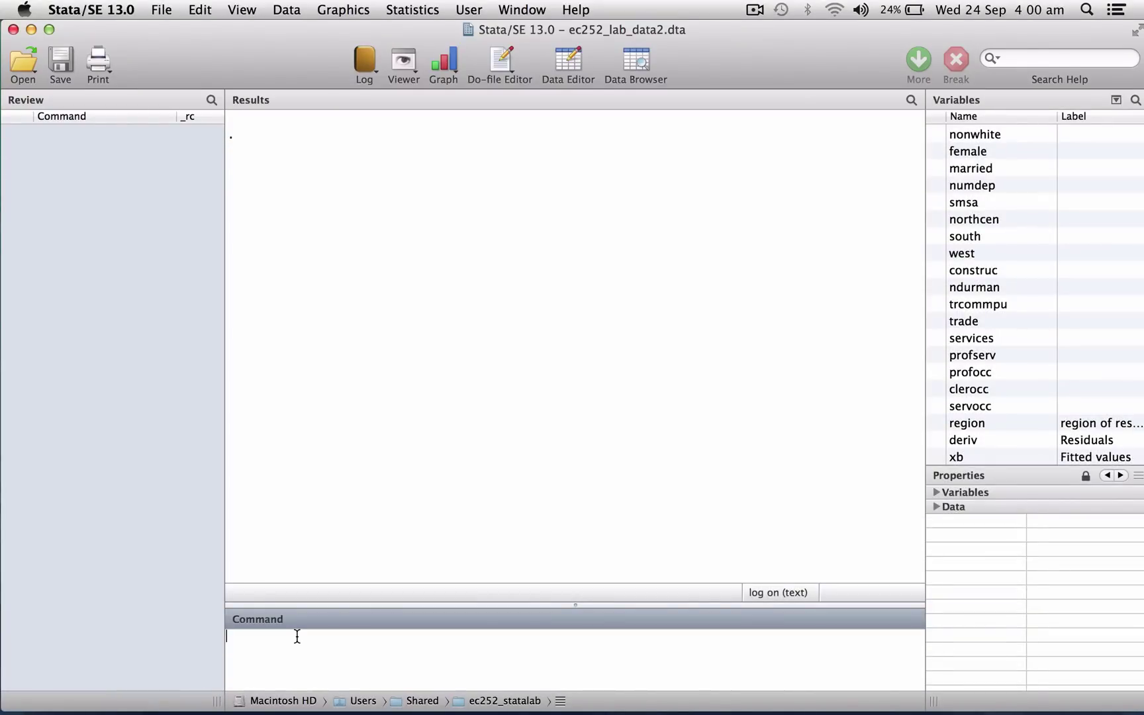
Plot wage against education with the command twoway scatter wage educ, name(graph1, replace)
{"action": "type", "text": "twoway sc"}
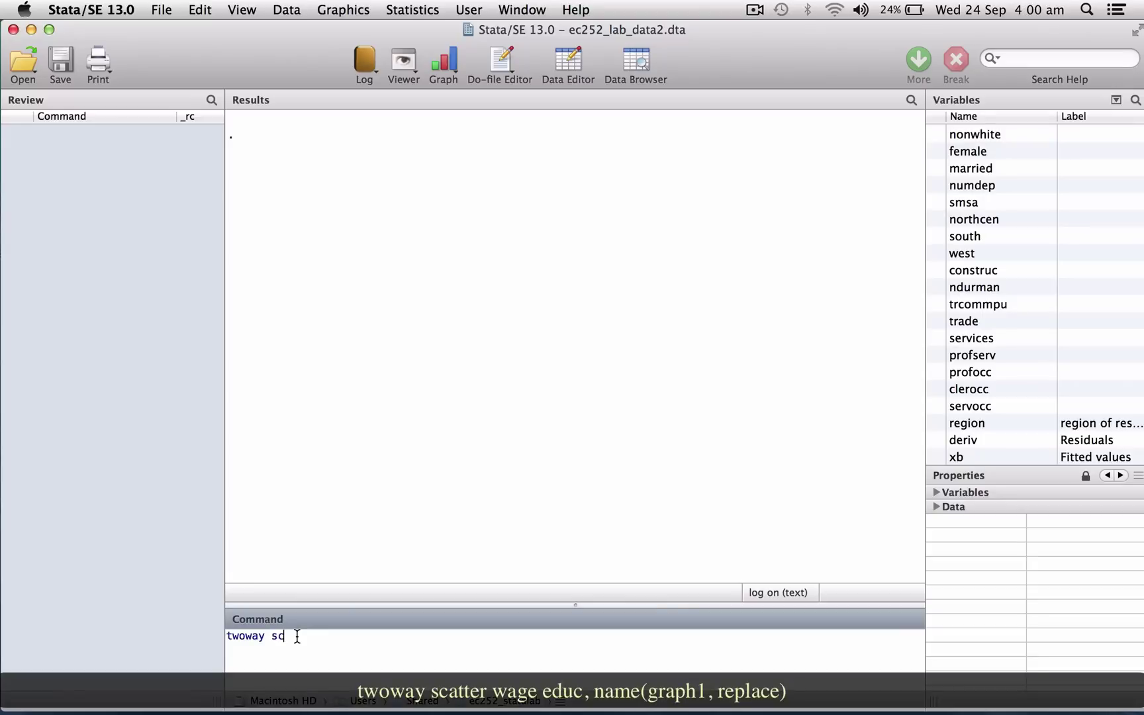
{"action": "type", "text": "atter wage educ, name(grap"}
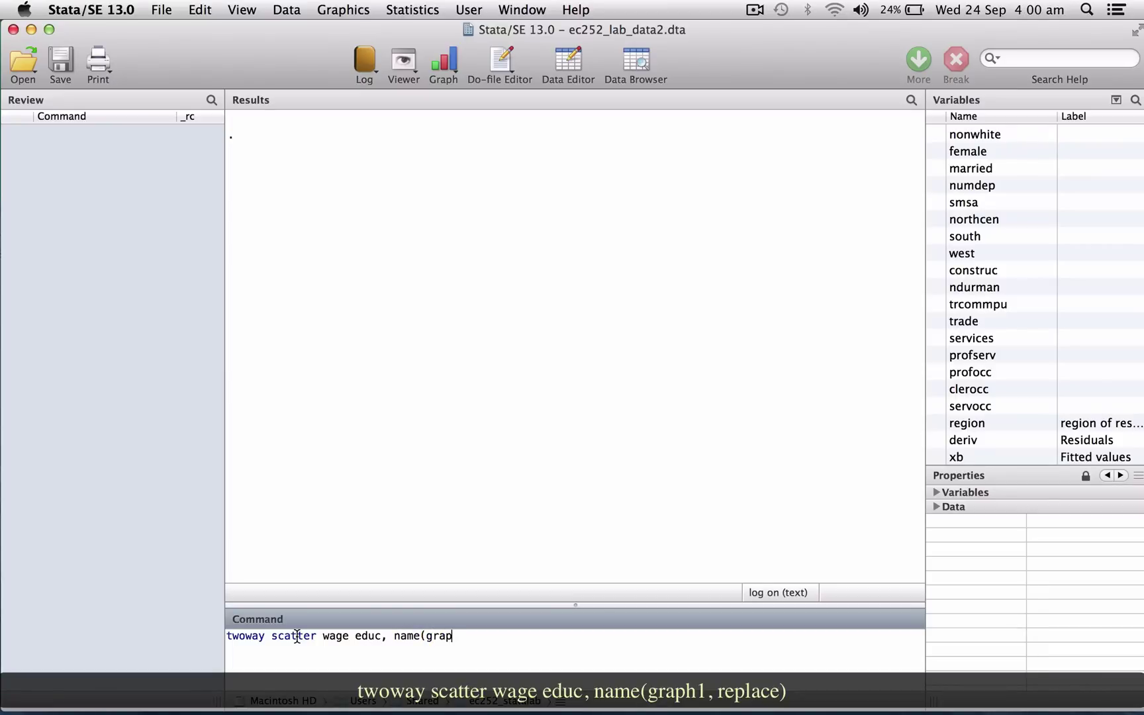
{"action": "type", "text": "h1, replace)"}
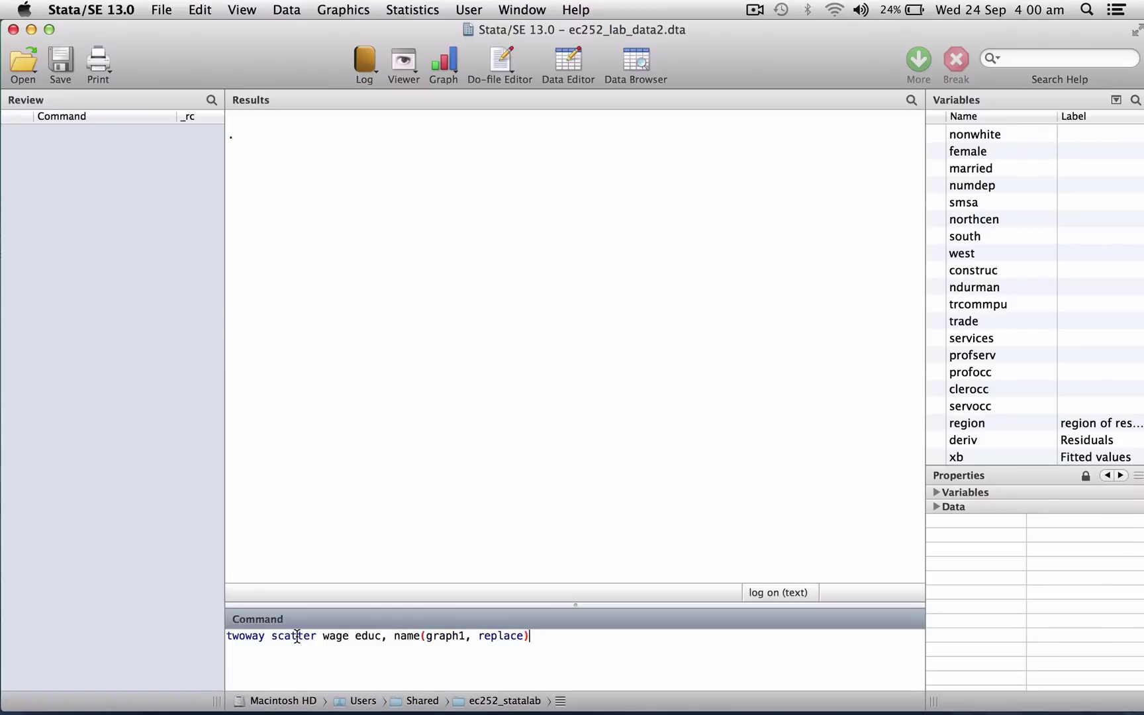
{"action": "key", "text": "Return"}
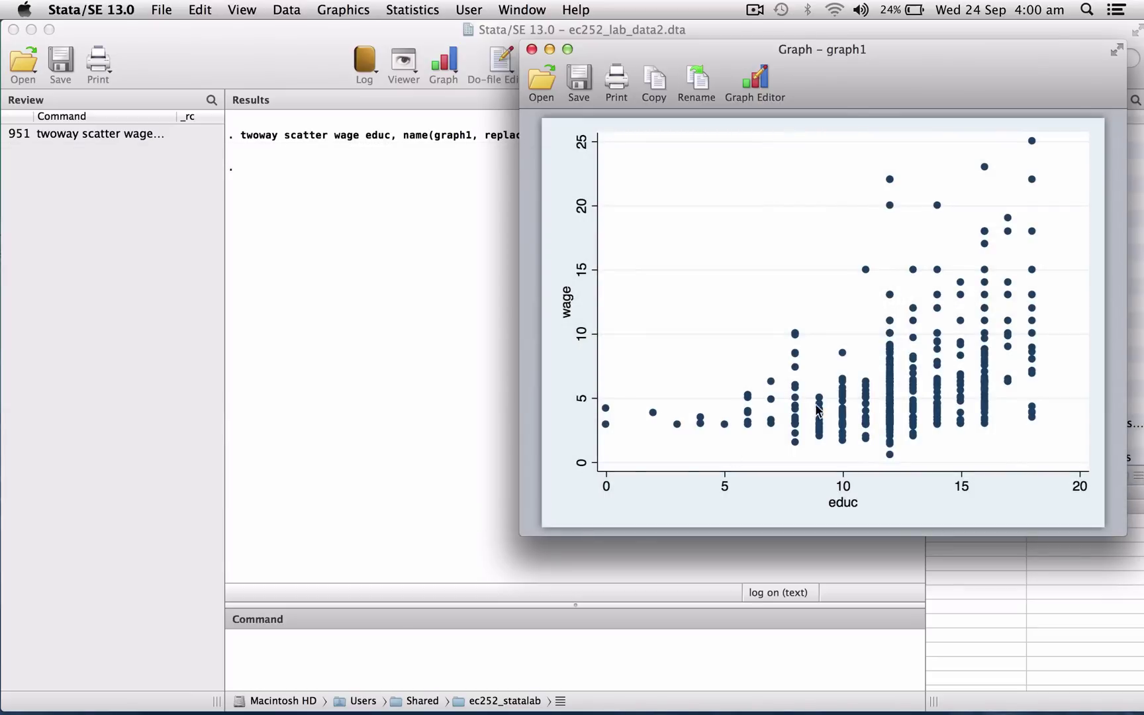
Return to the command line and regress wage on education with the command regress wage educ
{"action": "left_click", "coordinate": [332, 652]}
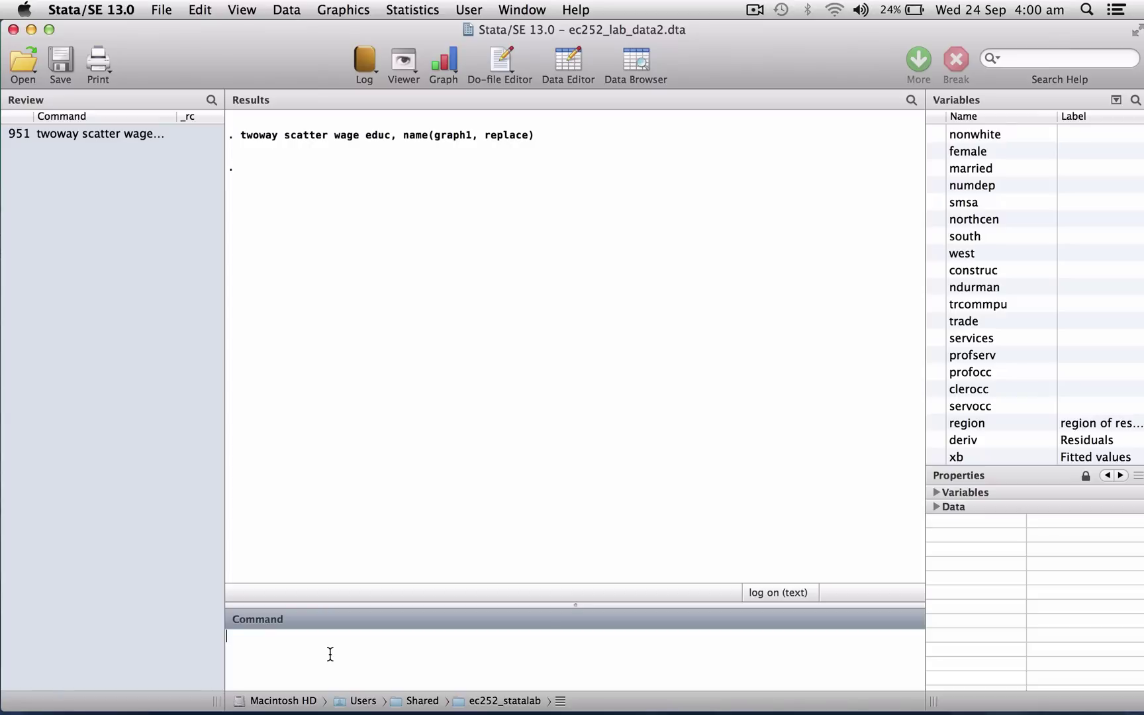
{"action": "type", "text": "regress wage"}
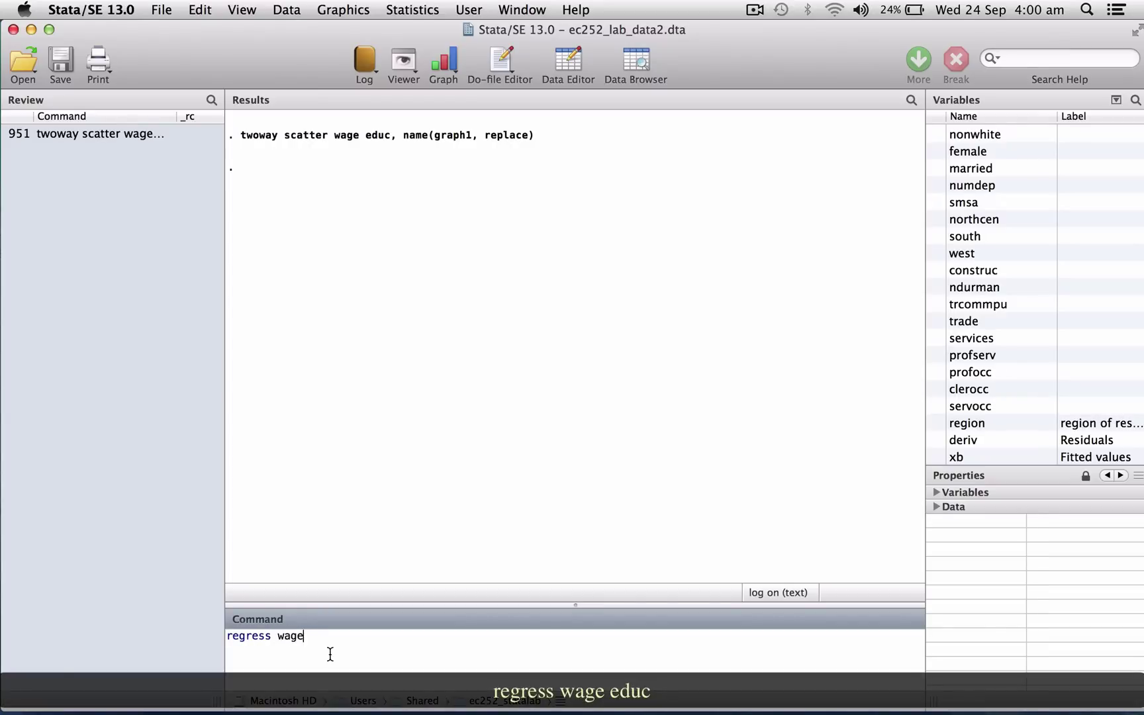
{"action": "type", "text": " educ"}
{"action": "key", "text": "Return"}
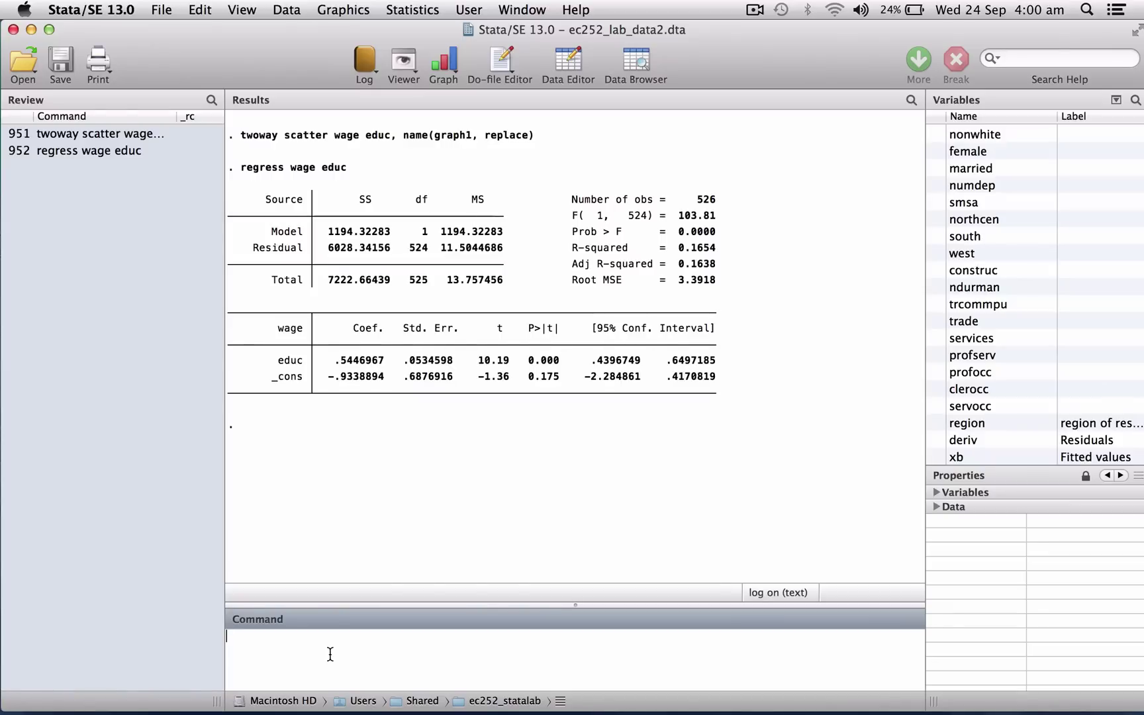
Generate the regression's fitted values as a new variable with the command predict wage_hat
{"action": "type", "text": "predict"}
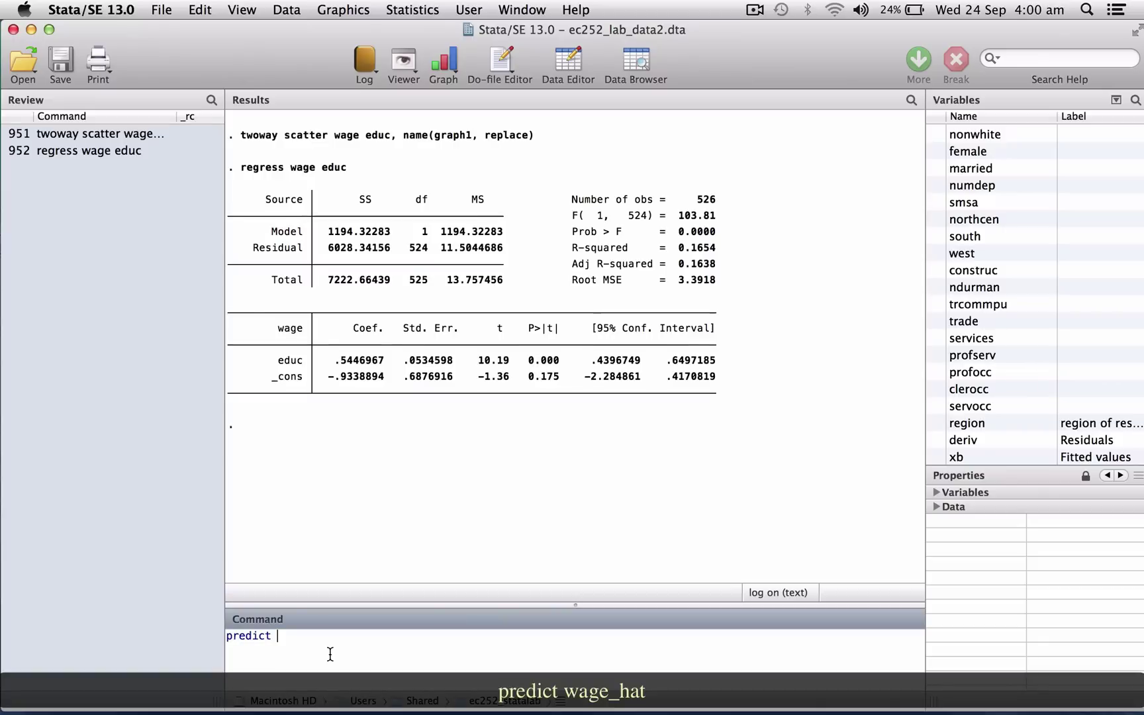
{"action": "type", "text": " wage"}
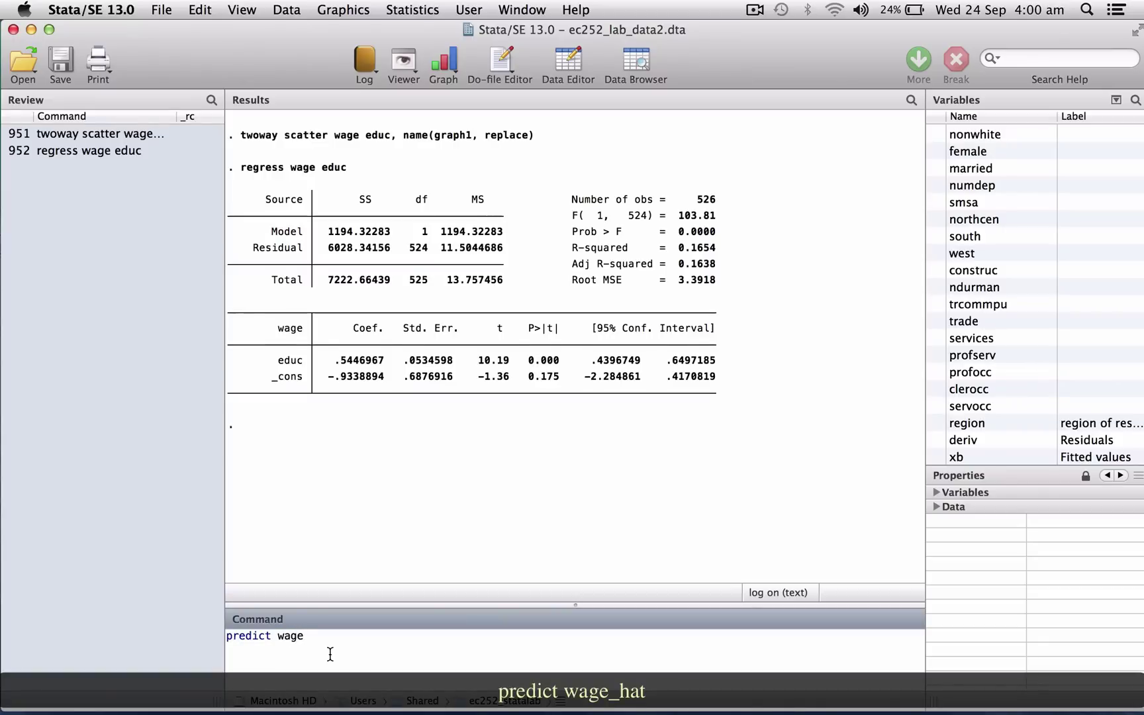
{"action": "type", "text": "_hat"}
{"action": "key", "text": "Return"}
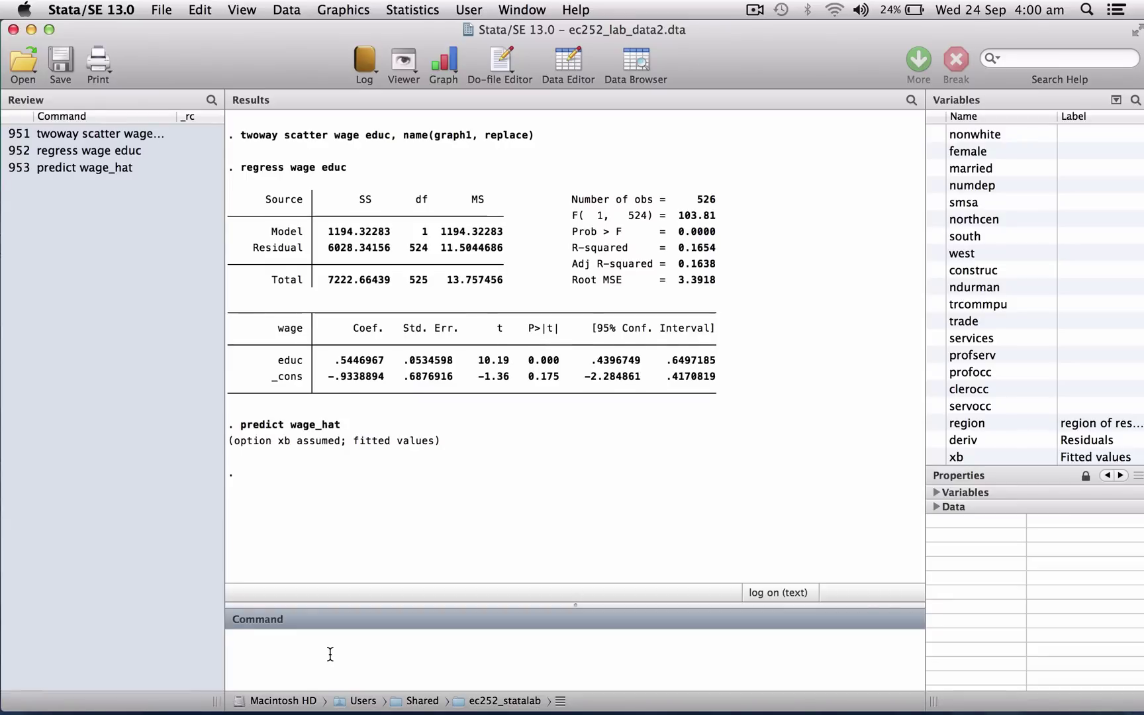
Generate the regression's residuals as a new variable with the command predict epsilon_hat, residuals
{"action": "type", "text": "predict"}
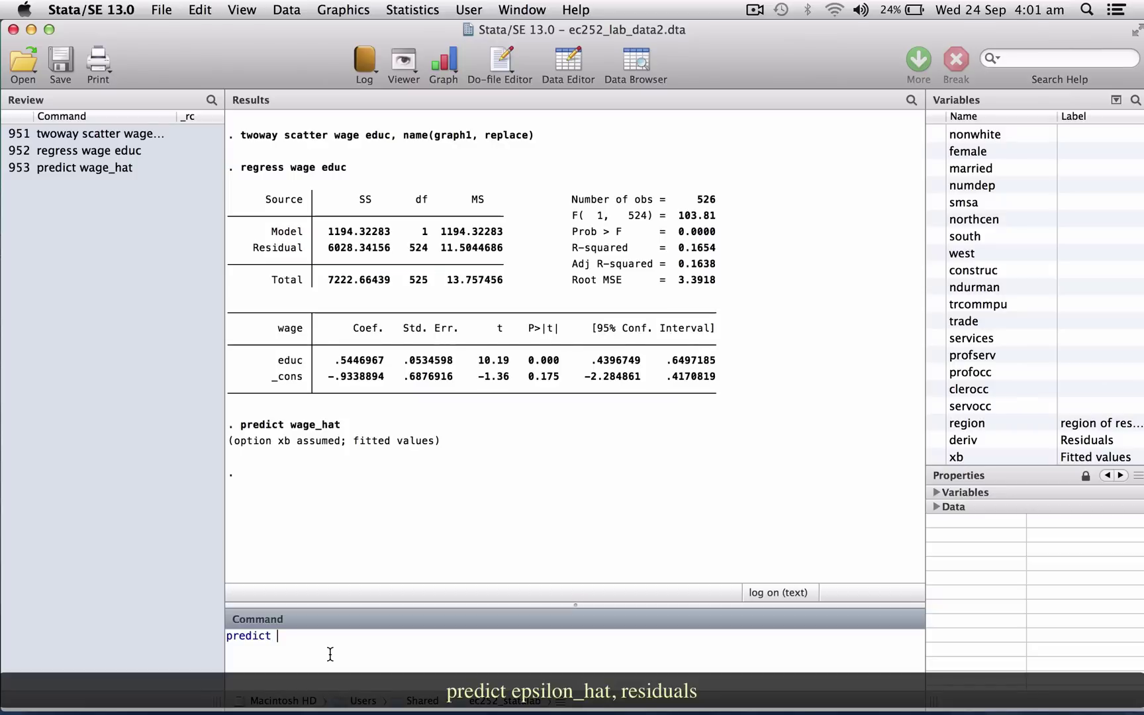
{"action": "type", "text": " epsilon_hat, residulas"}
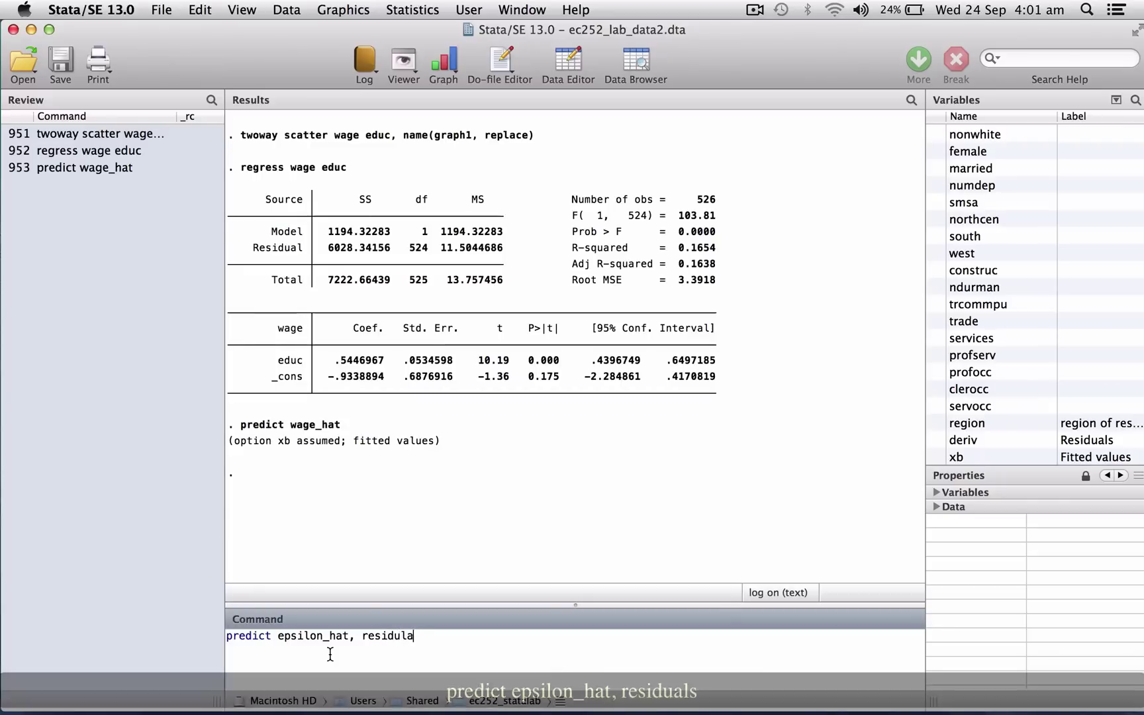
{"action": "key", "text": "BackSpace"}
{"action": "key", "text": "BackSpace"}
{"action": "key", "text": "BackSpace"}
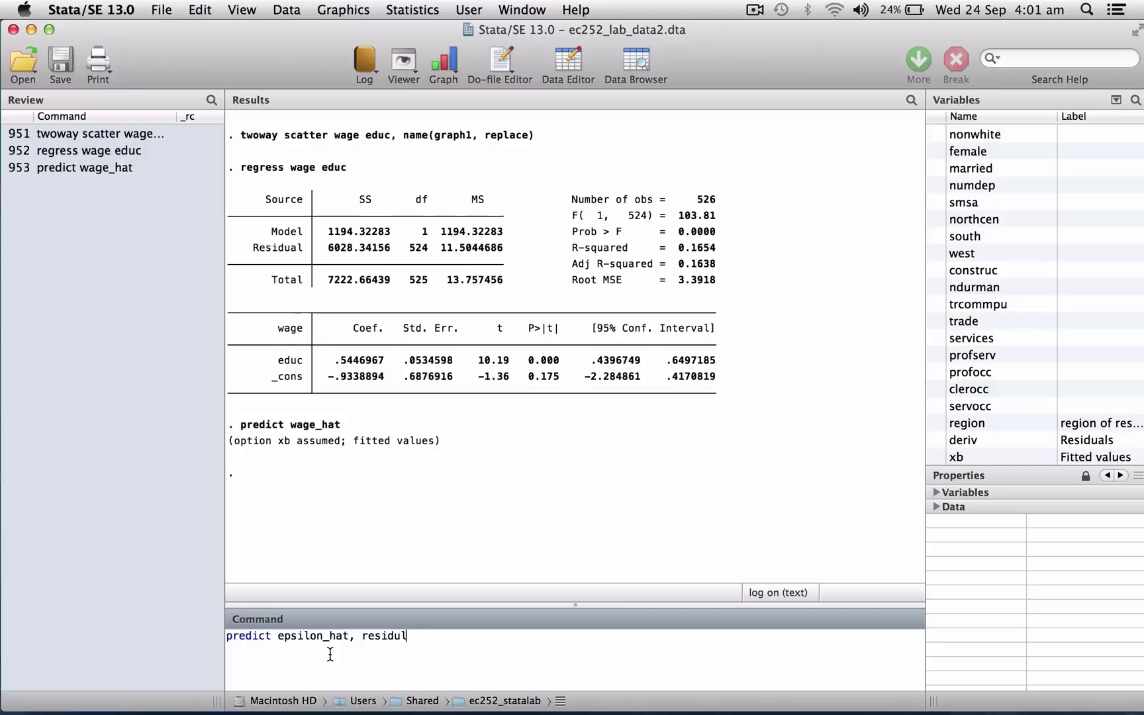
{"action": "type", "text": "als"}
{"action": "key", "text": "Return"}
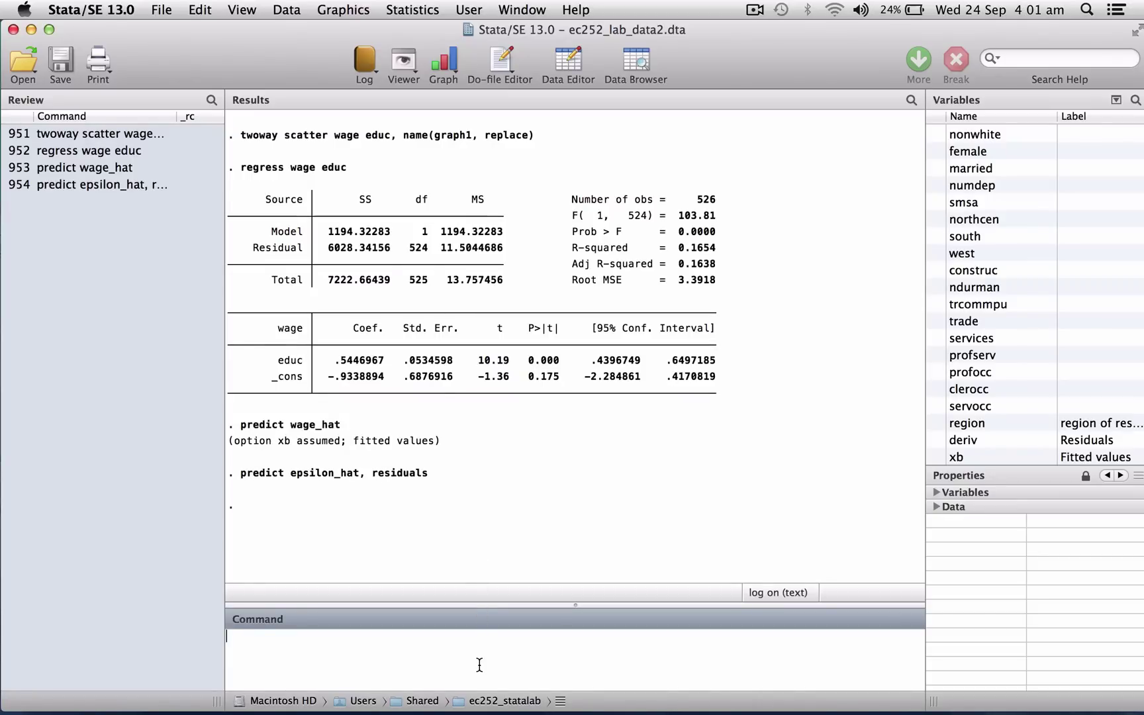
Plot the fitted wages against education with the command twoway scatter wage_hat educ, name(graph2, replace)
{"action": "type", "text": "twoway "}
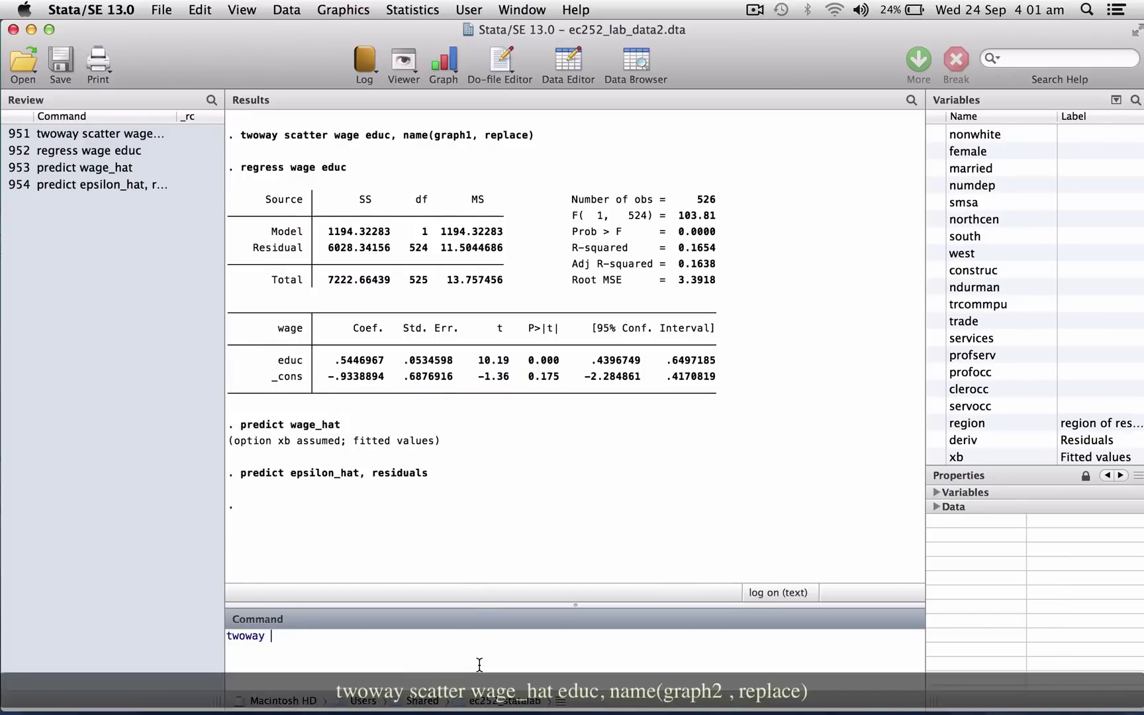
{"action": "type", "text": "scatter"}
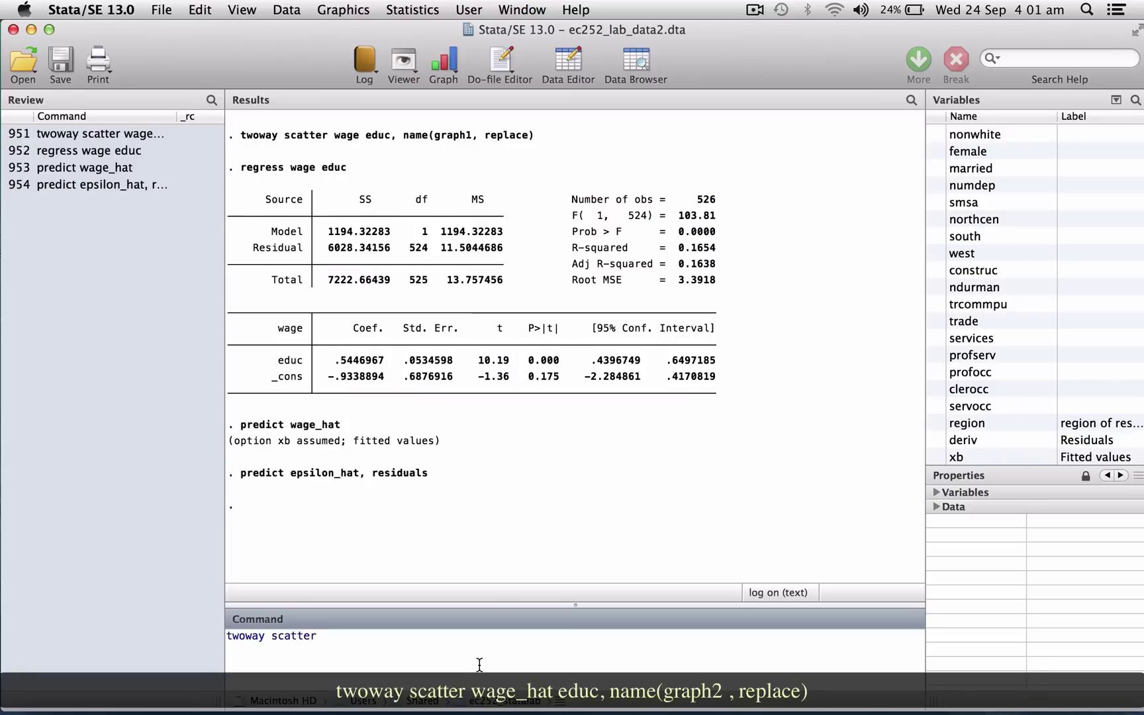
{"action": "type", "text": " wage_hat educ,"}
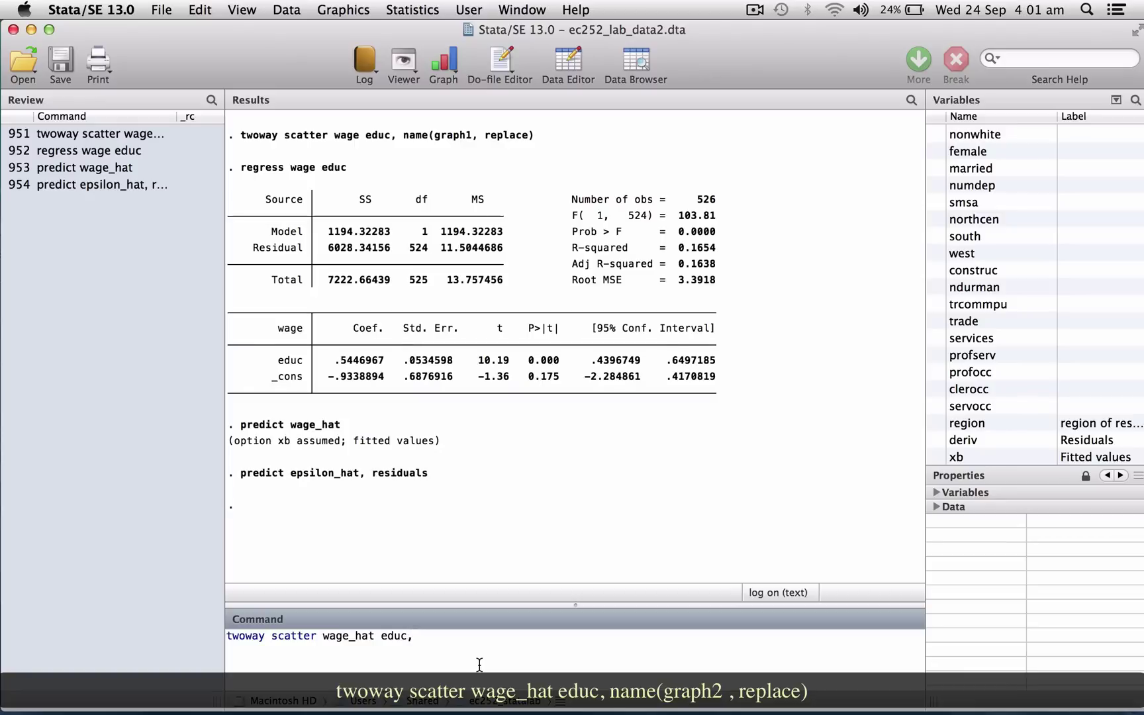
{"action": "type", "text": " name(graph2, "}
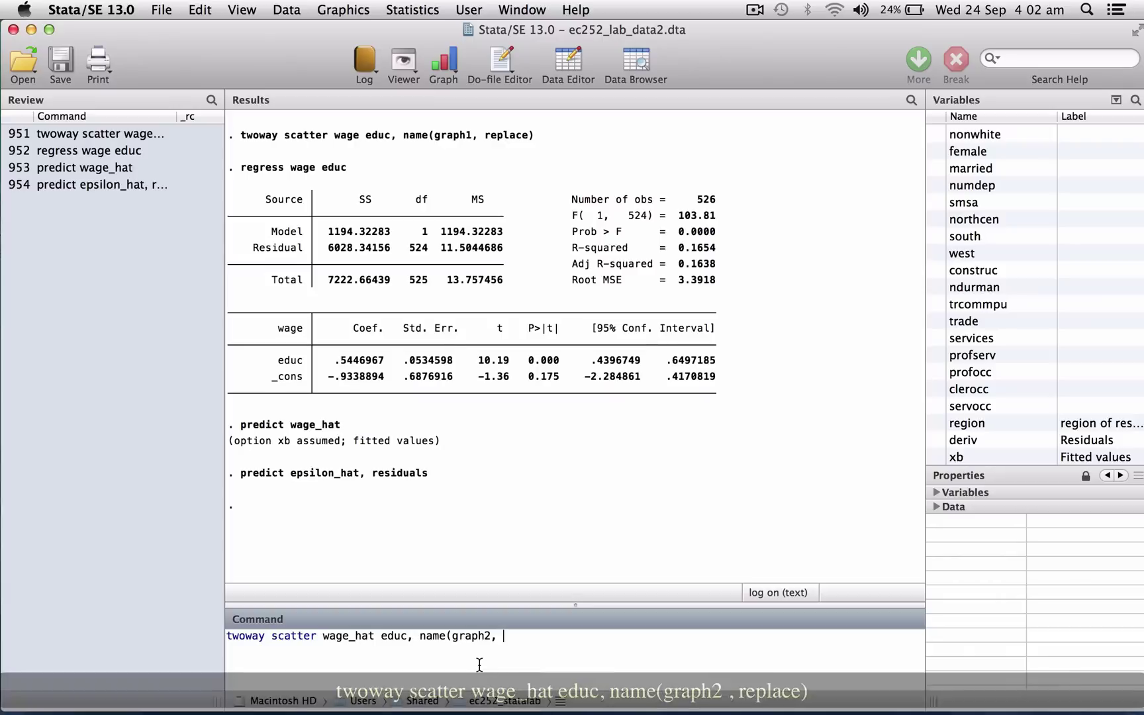
{"action": "type", "text": "replace)"}
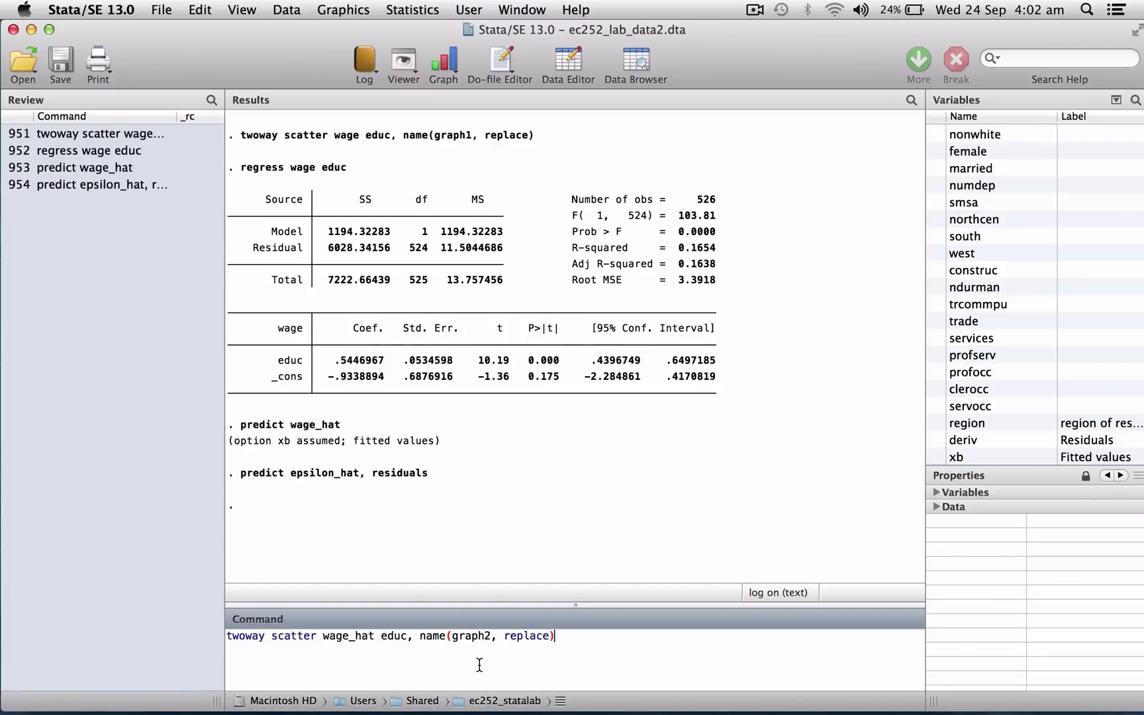
{"action": "key", "text": "Return"}
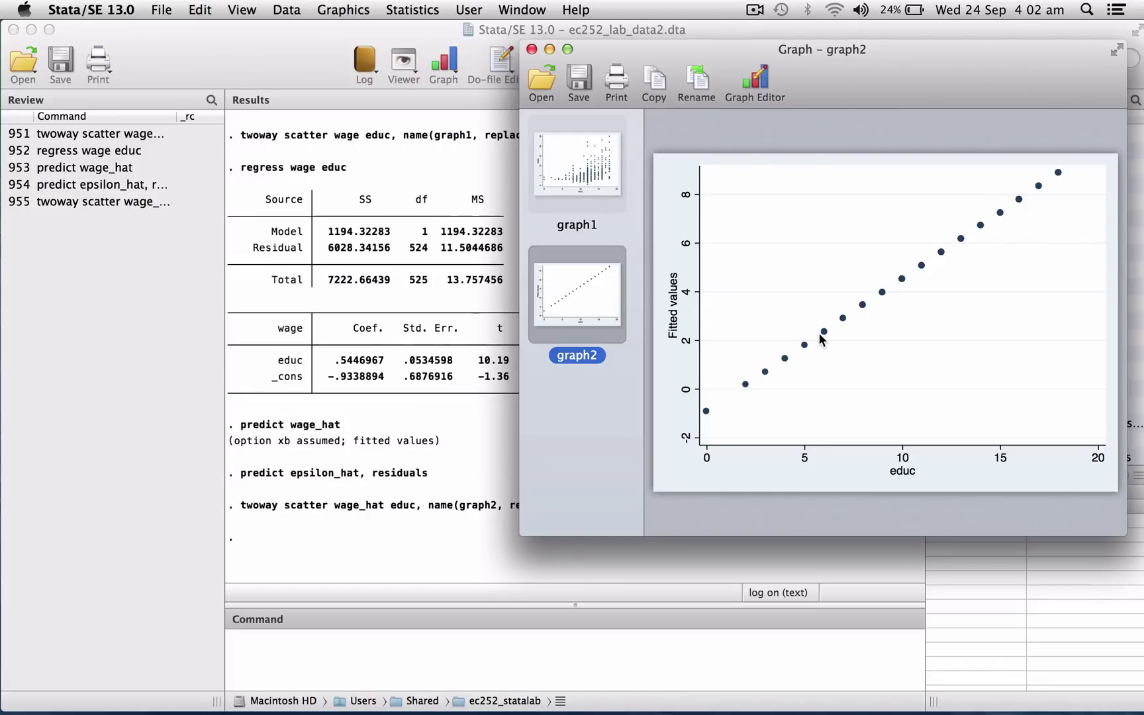
Plot the fitted wages against education with connected markers using the command twoway connected wage_hat educ, name(graph2, replace)
{"action": "left_click", "coordinate": [411, 657]}
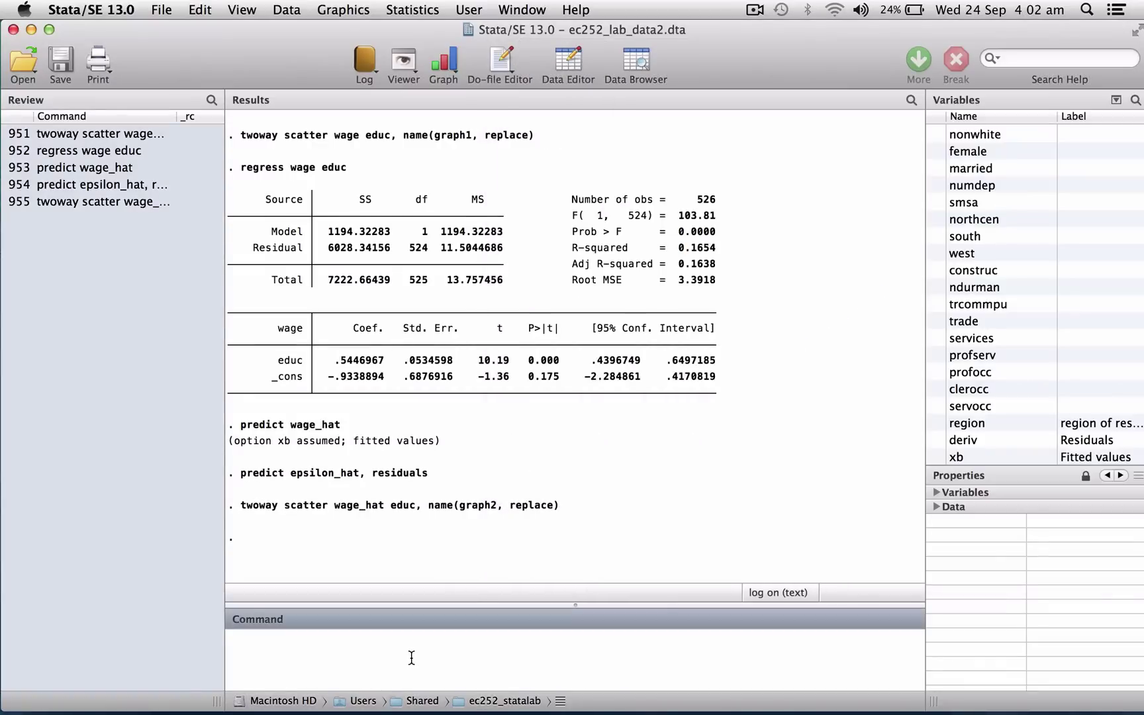
{"action": "type", "text": "twowa"}
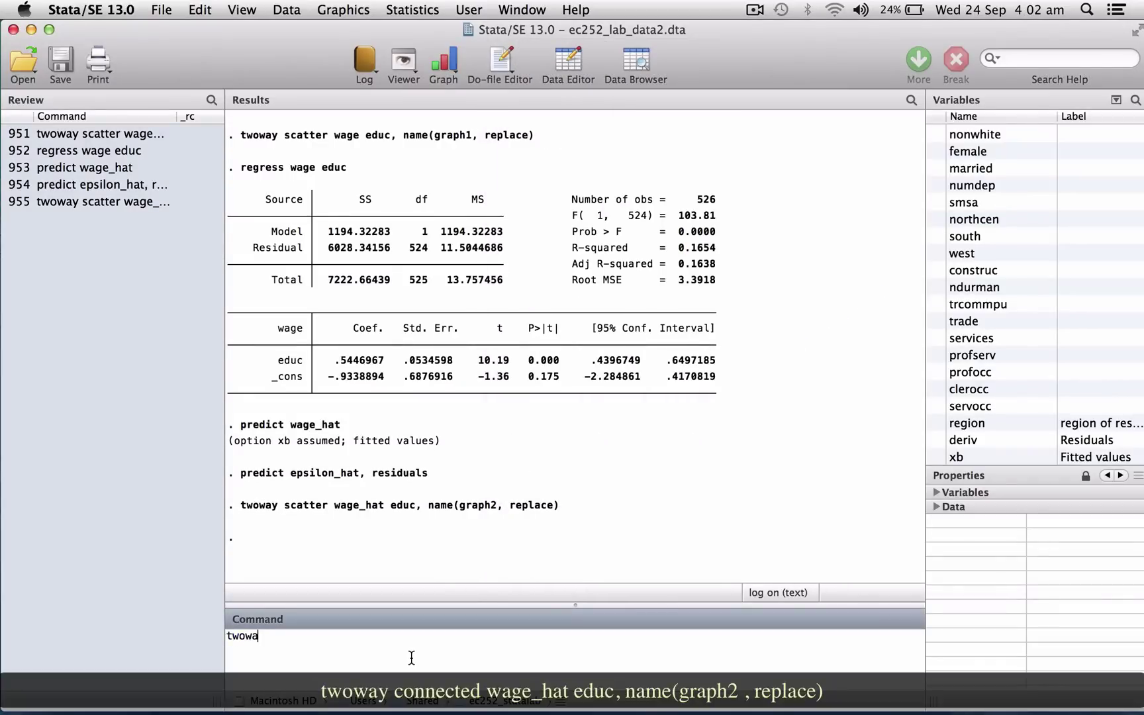
{"action": "type", "text": "y connected wage_hat educ"}
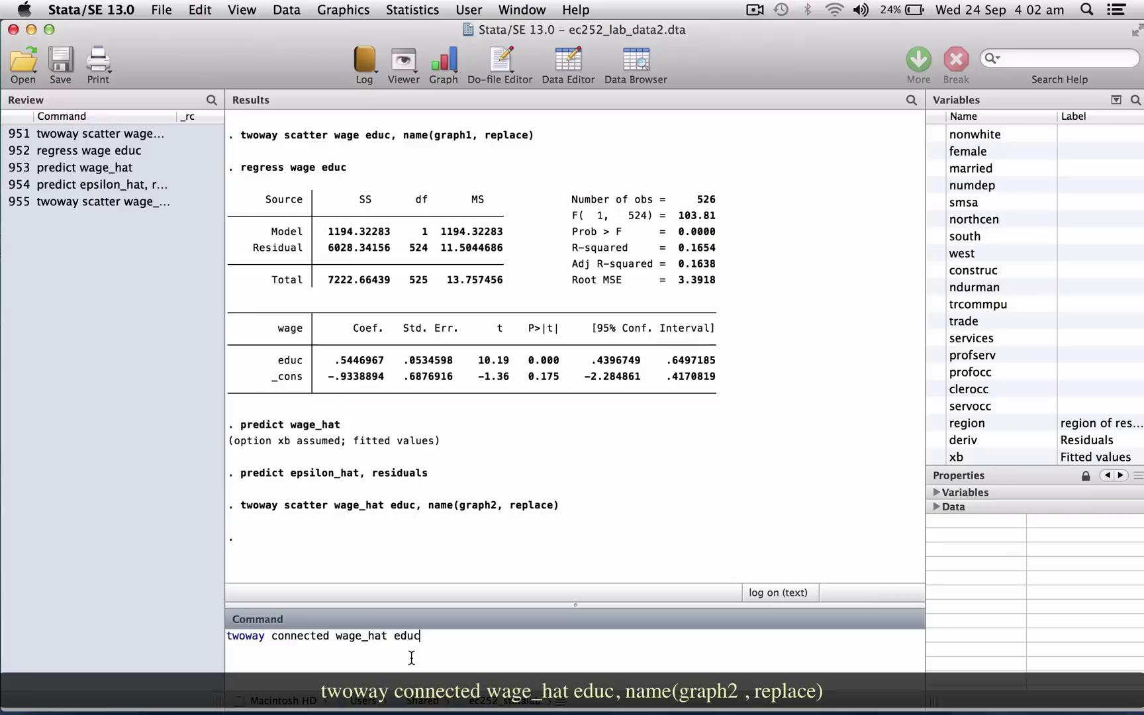
{"action": "type", "text": ", name(graph2, re"}
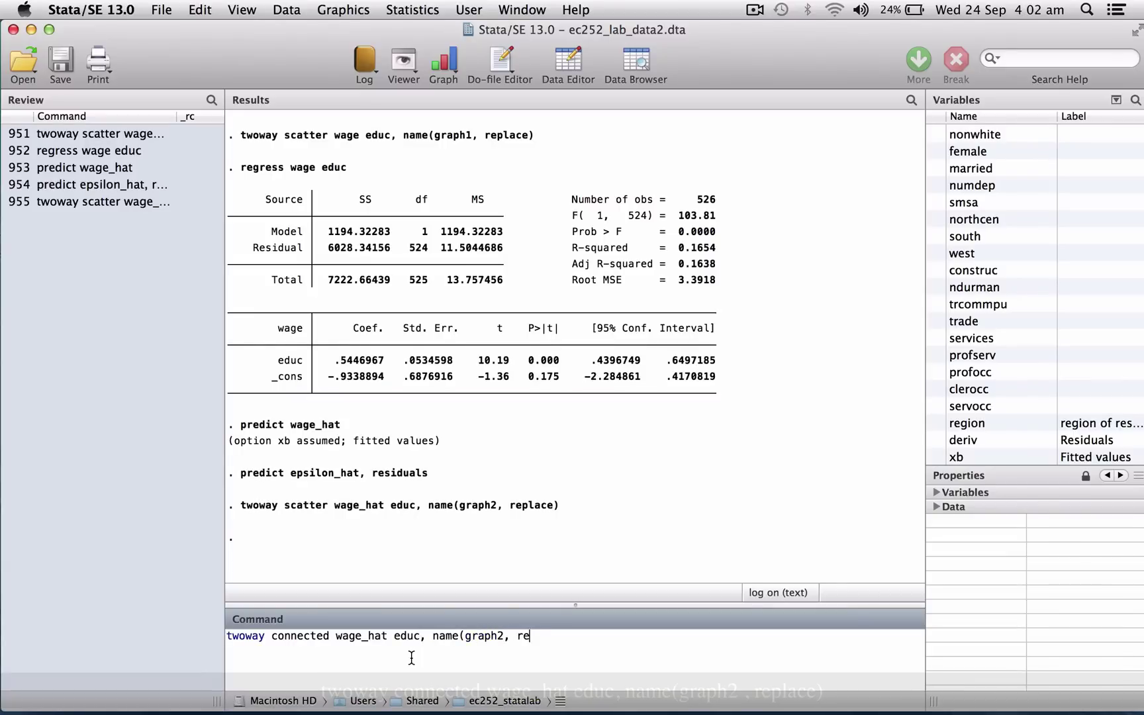
{"action": "type", "text": "place)"}
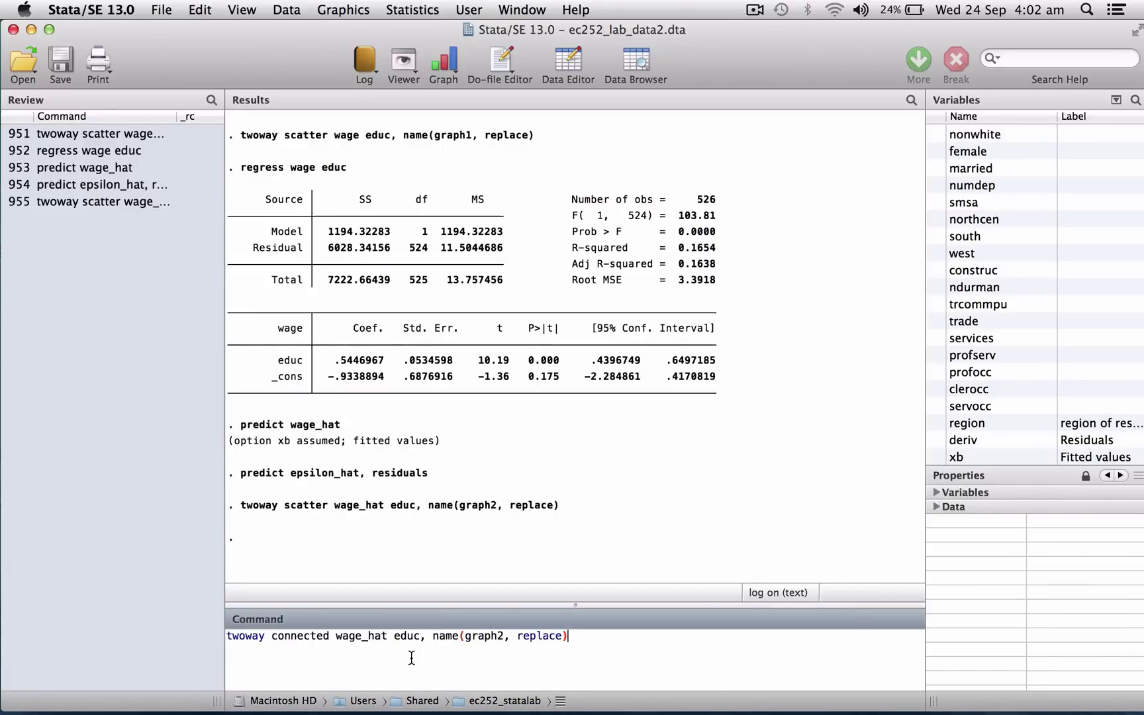
{"action": "key", "text": "Return"}
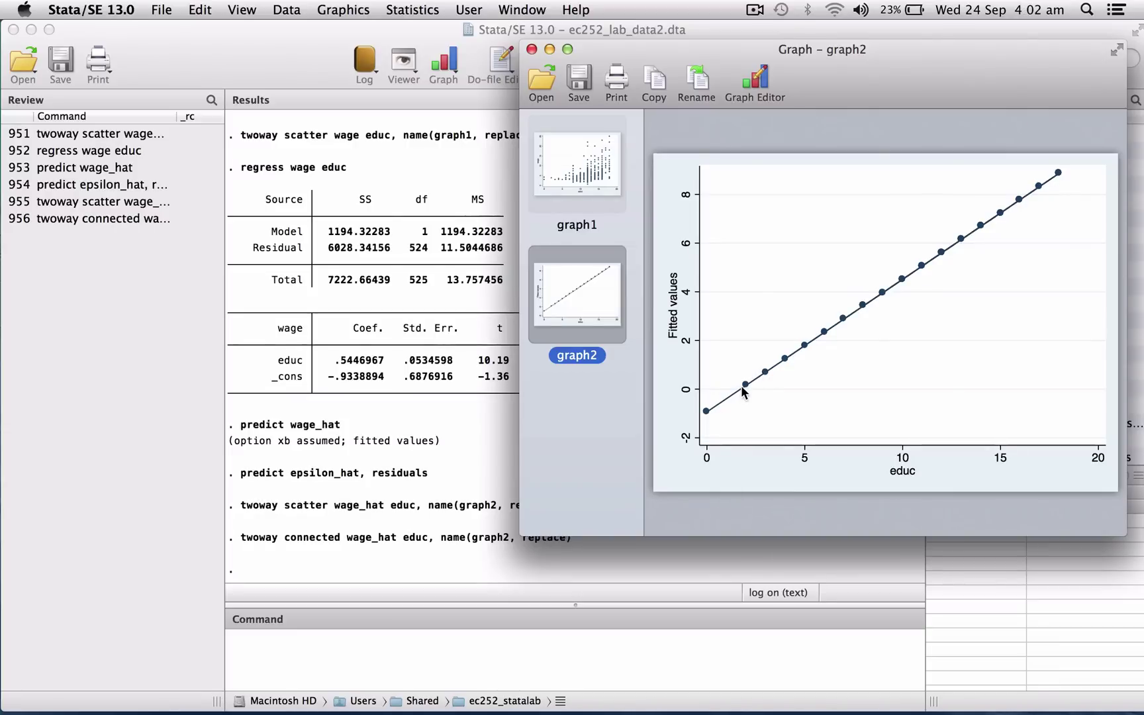
Plot the fitted wages against education as a plain line with the command twoway line wage_hat educ, name(graph2, replace)
{"action": "left_click", "coordinate": [489, 655]}
{"action": "type", "text": "two"}
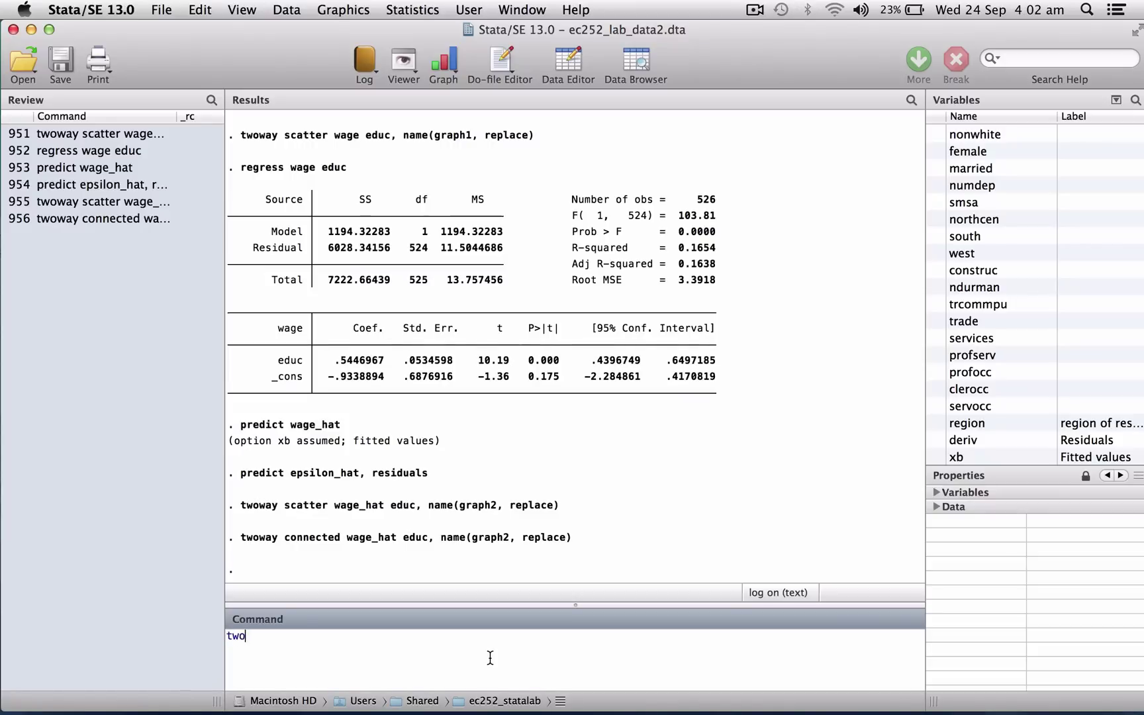
{"action": "type", "text": "way "}
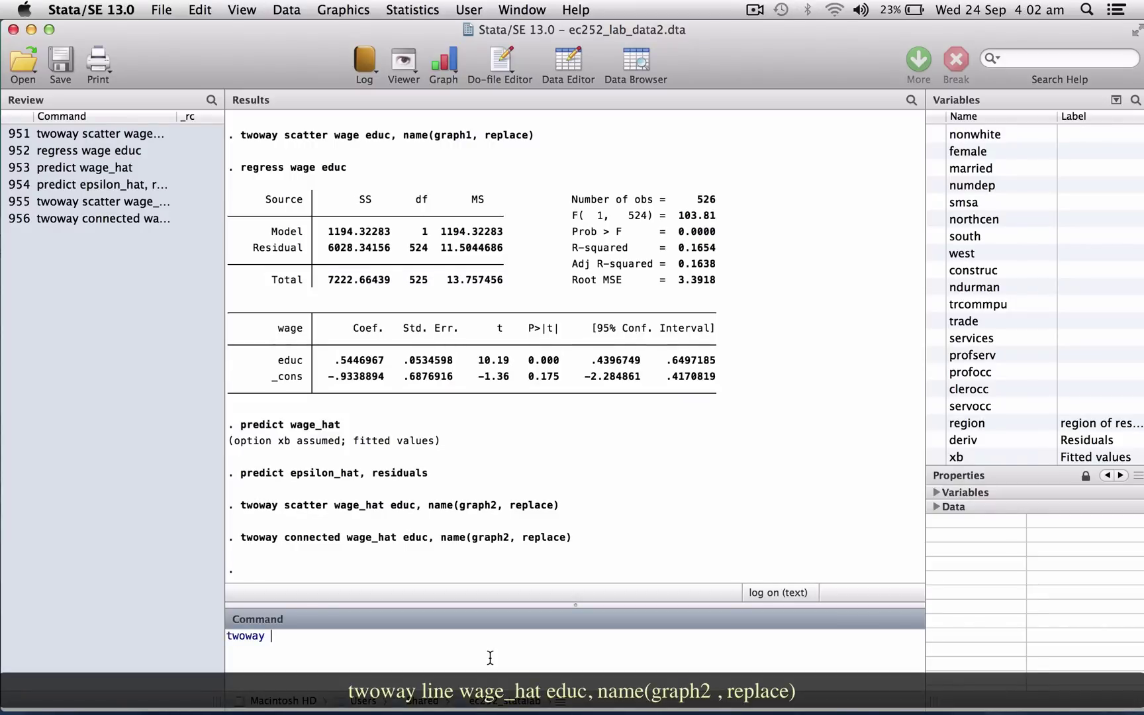
{"action": "type", "text": "line wage_hat educ, n"}
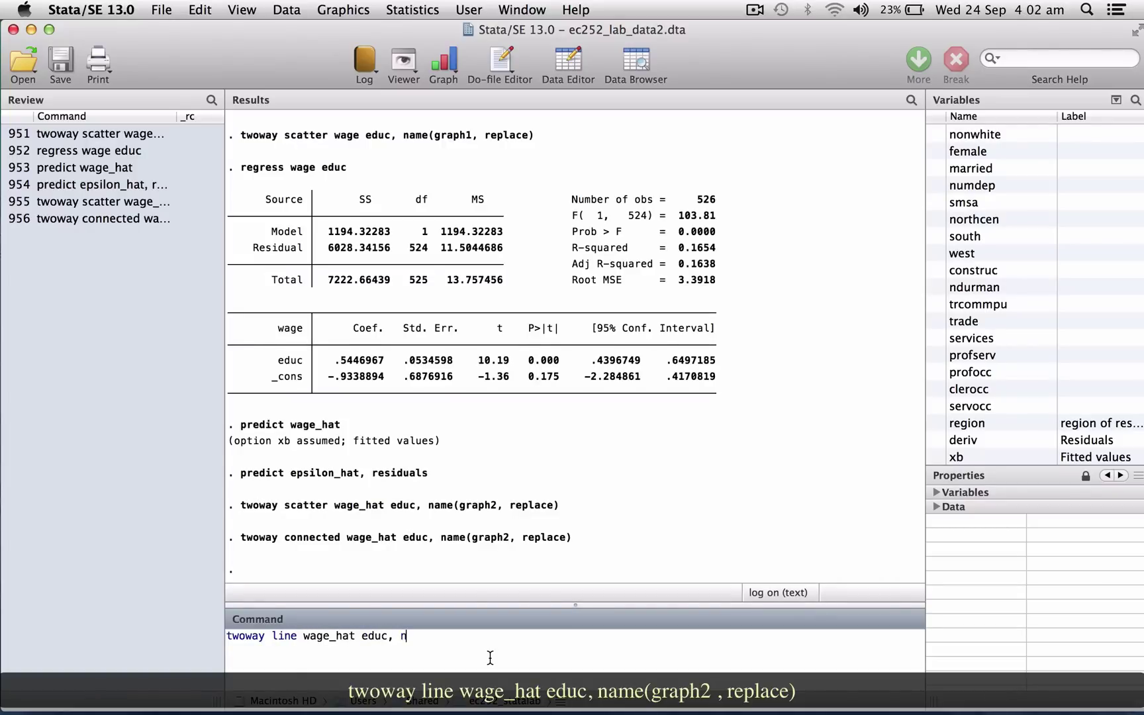
{"action": "type", "text": "ame(graph2, replace)"}
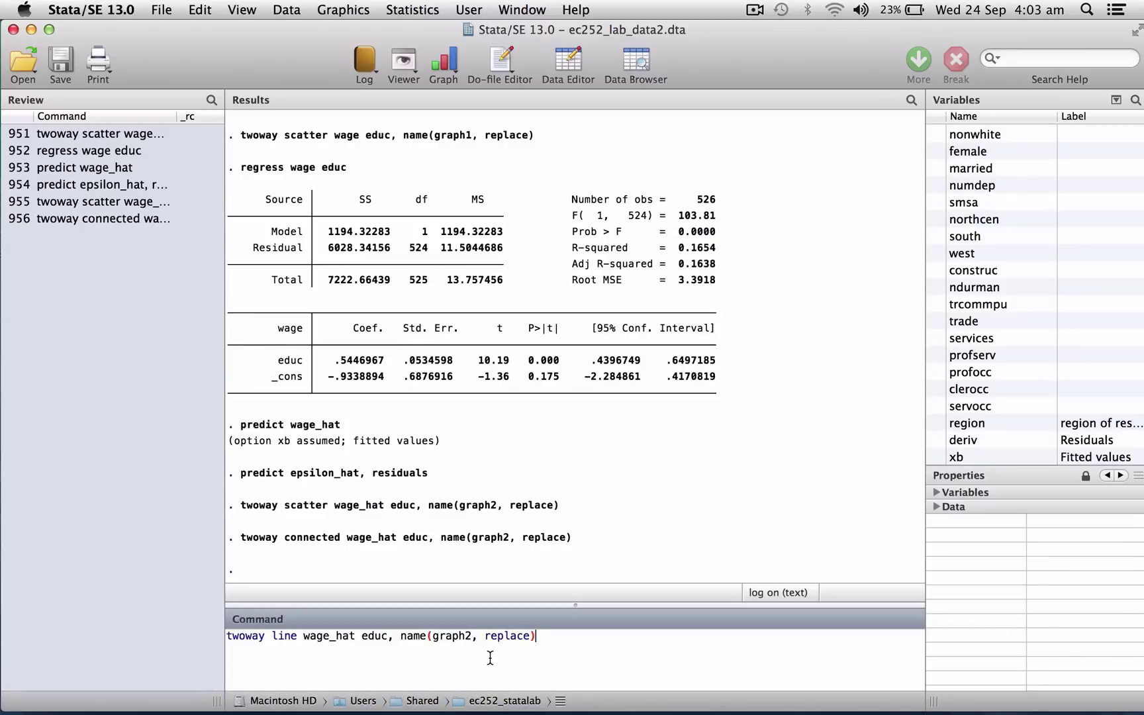
{"action": "key", "text": "Return"}
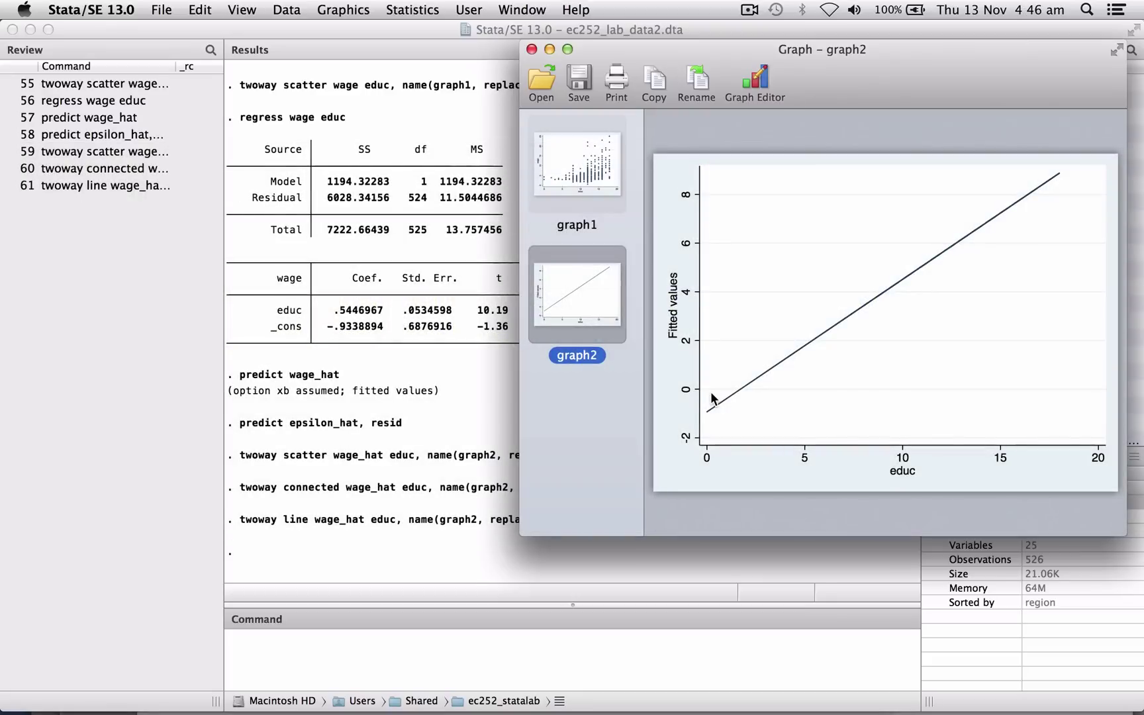
Compare graph1 with graph2, and overlay the scatter and linear fit with the command twoway (scatter wage educ) (lfit wage educ), name(graph3, replace)
{"action": "left_click", "coordinate": [593, 165]}
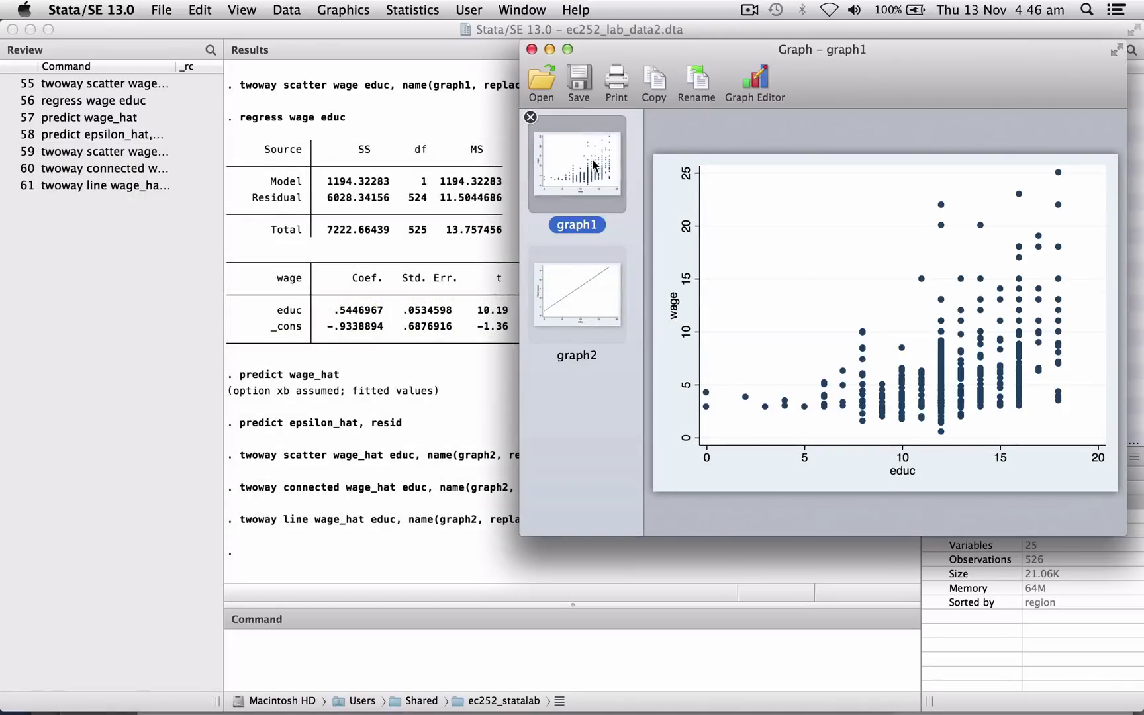
{"action": "left_click", "coordinate": [578, 287]}
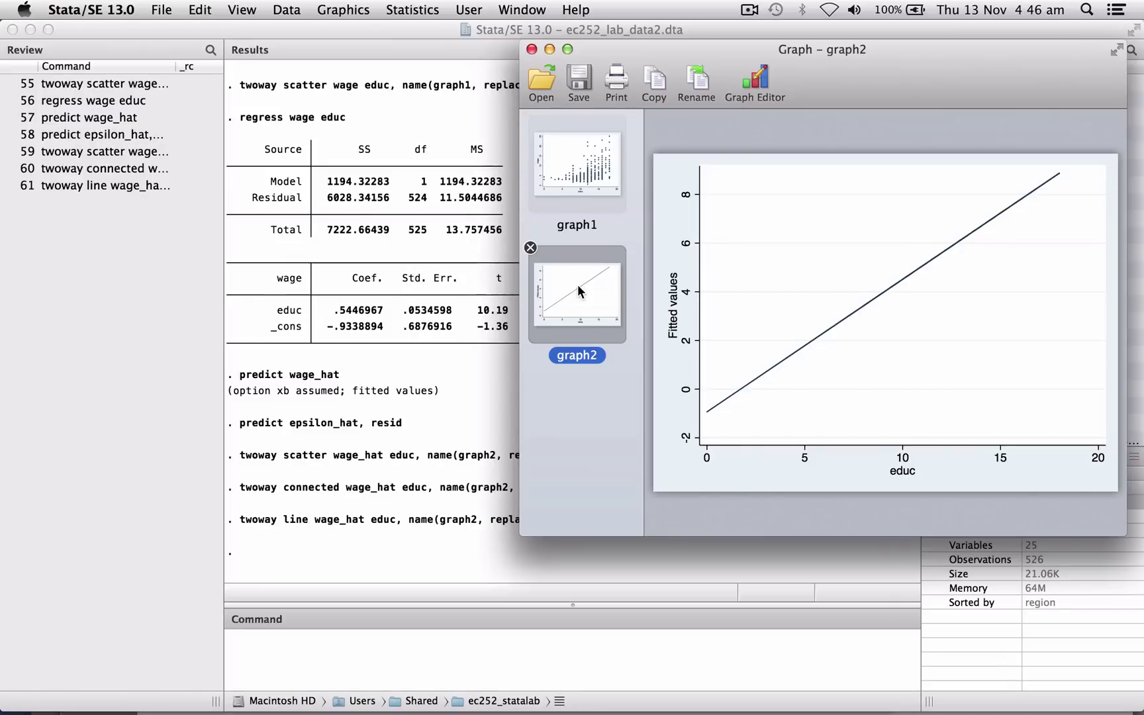
{"action": "left_click", "coordinate": [289, 647]}
{"action": "type", "text": "two"}
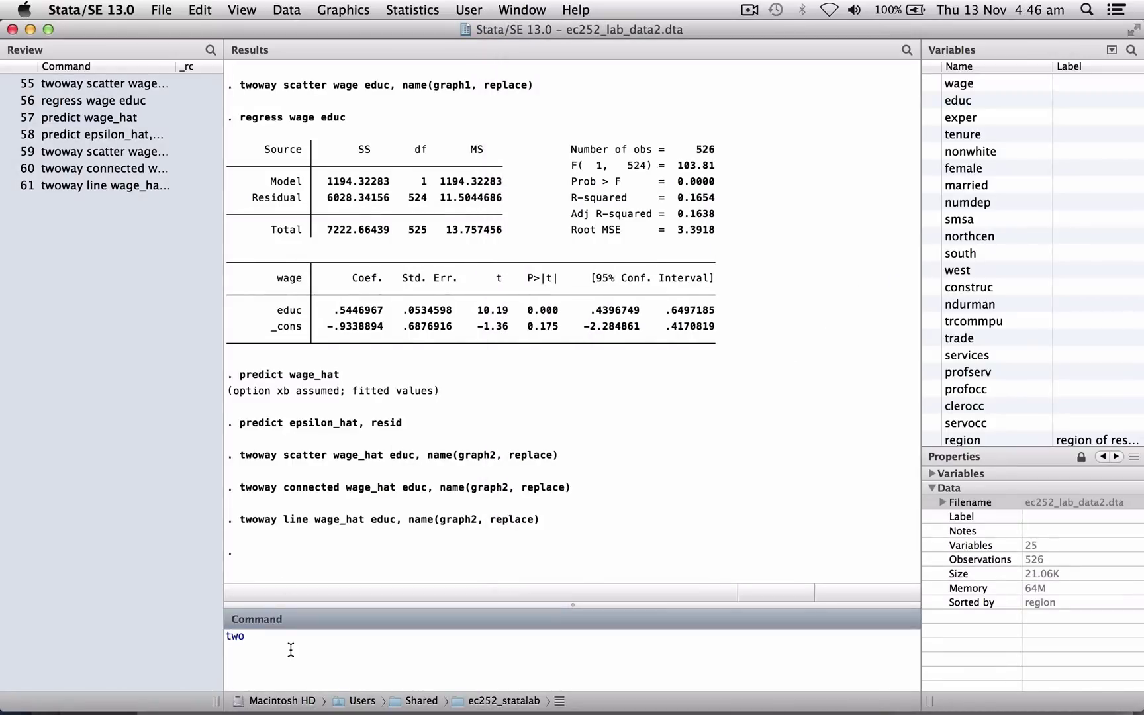
{"action": "type", "text": "way"}
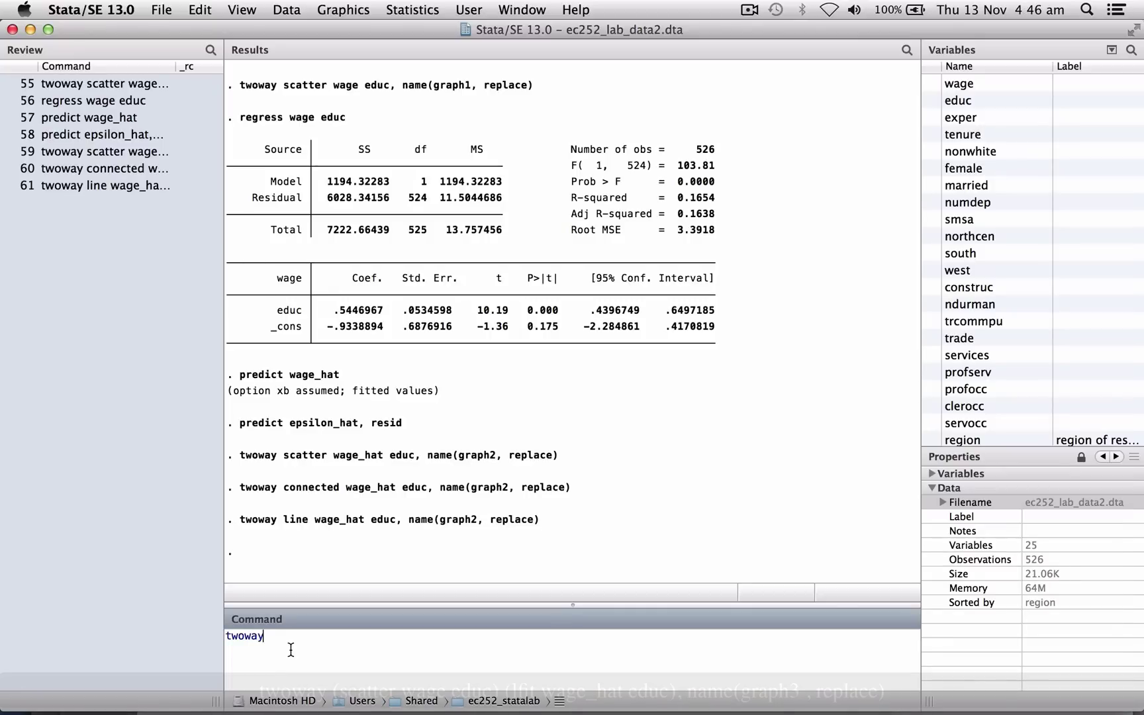
{"action": "type", "text": " ("}
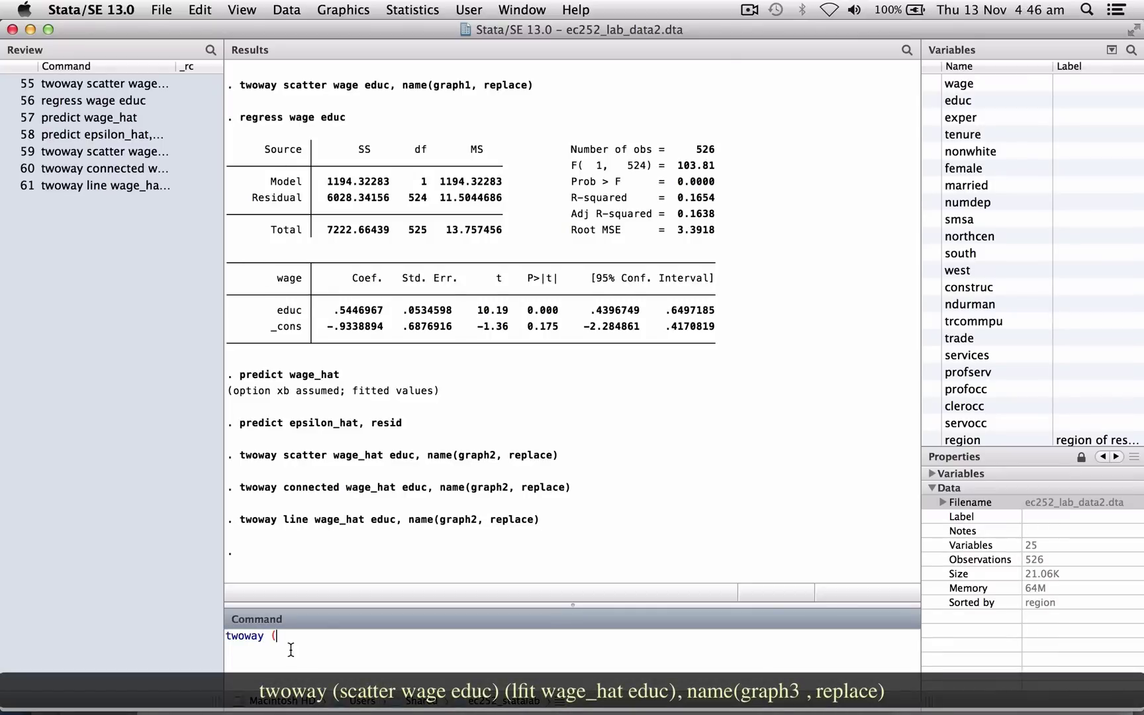
{"action": "type", "text": "scatter wage educ)"}
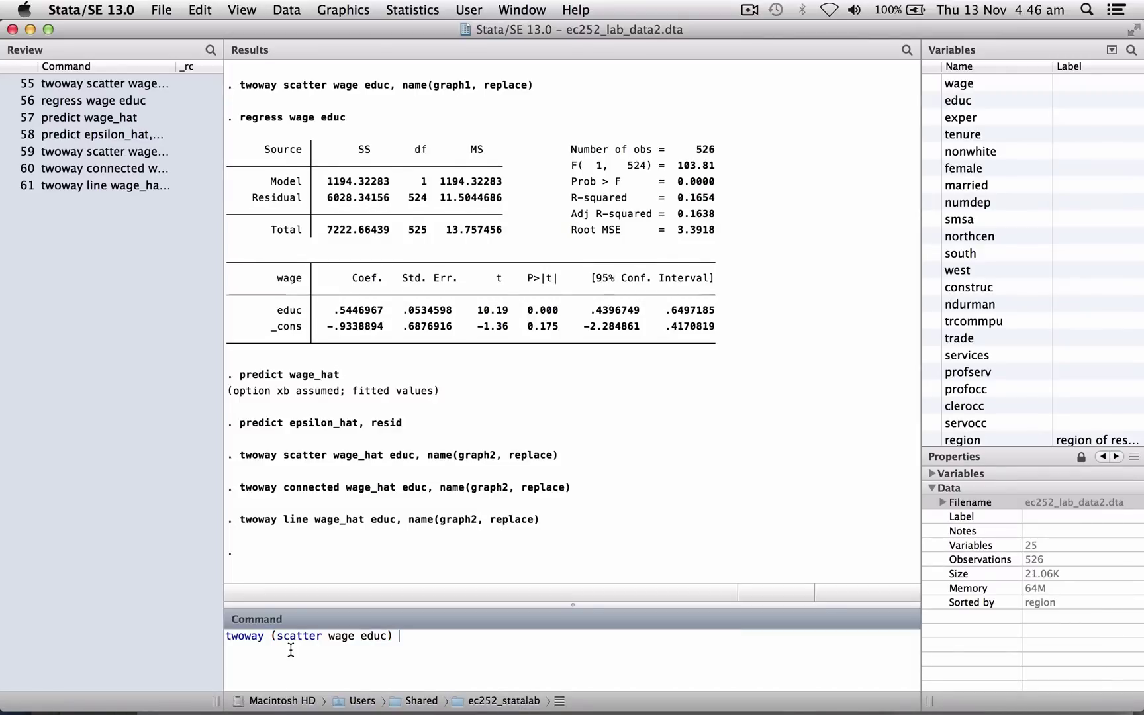
{"action": "type", "text": "(lfit wage educ"}
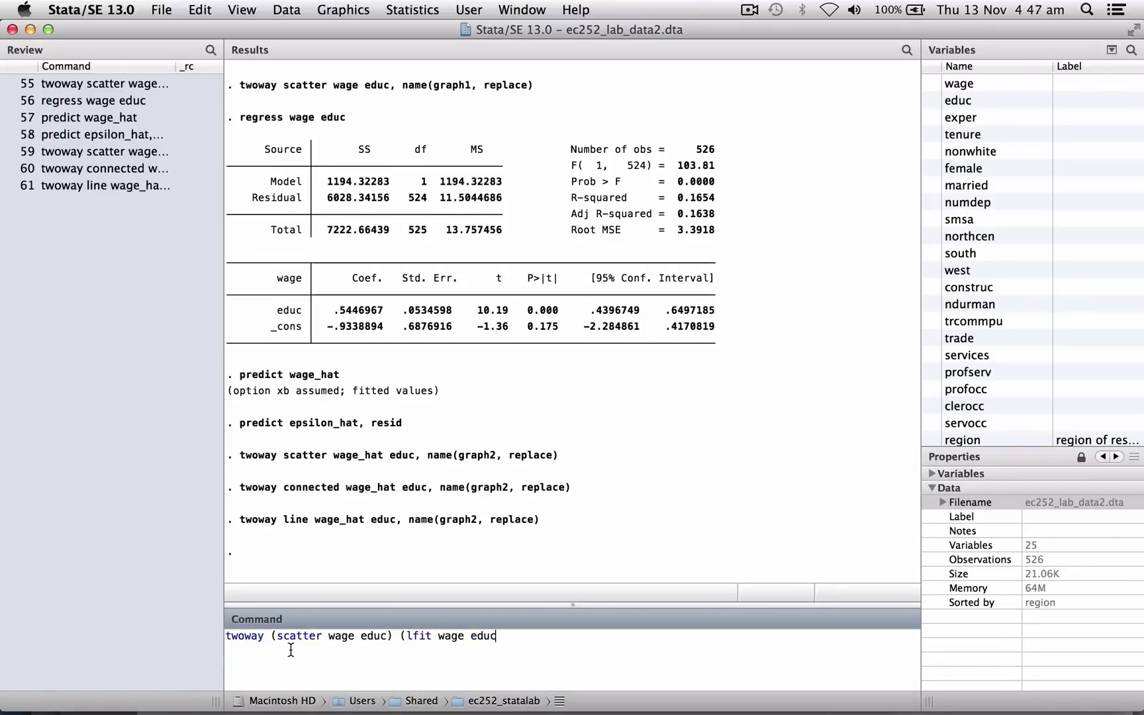
{"action": "type", "text": ")"}
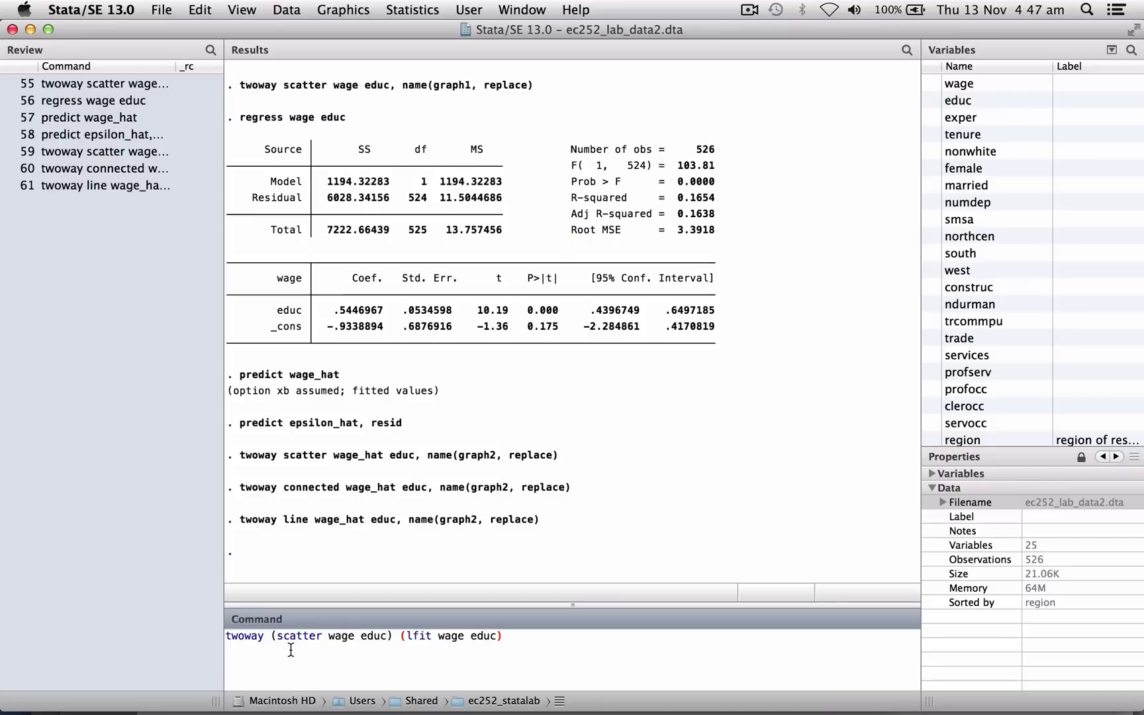
{"action": "type", "text": ", name("}
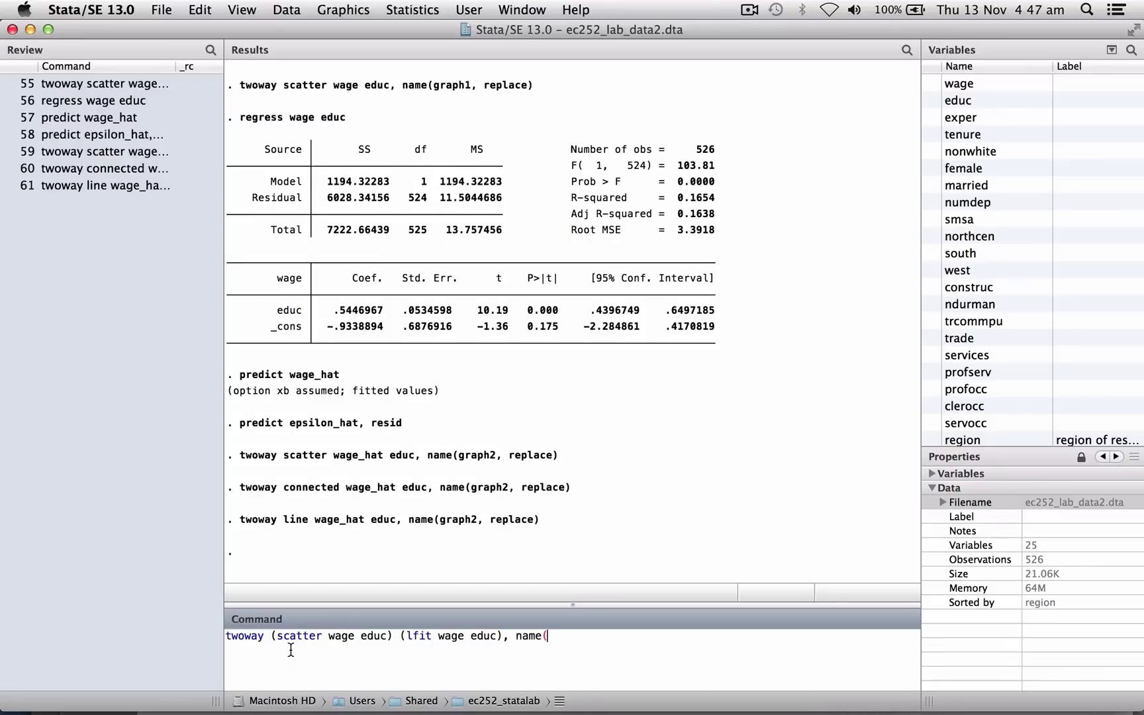
{"action": "type", "text": "graph3, replace)"}
{"action": "key", "text": "Return"}
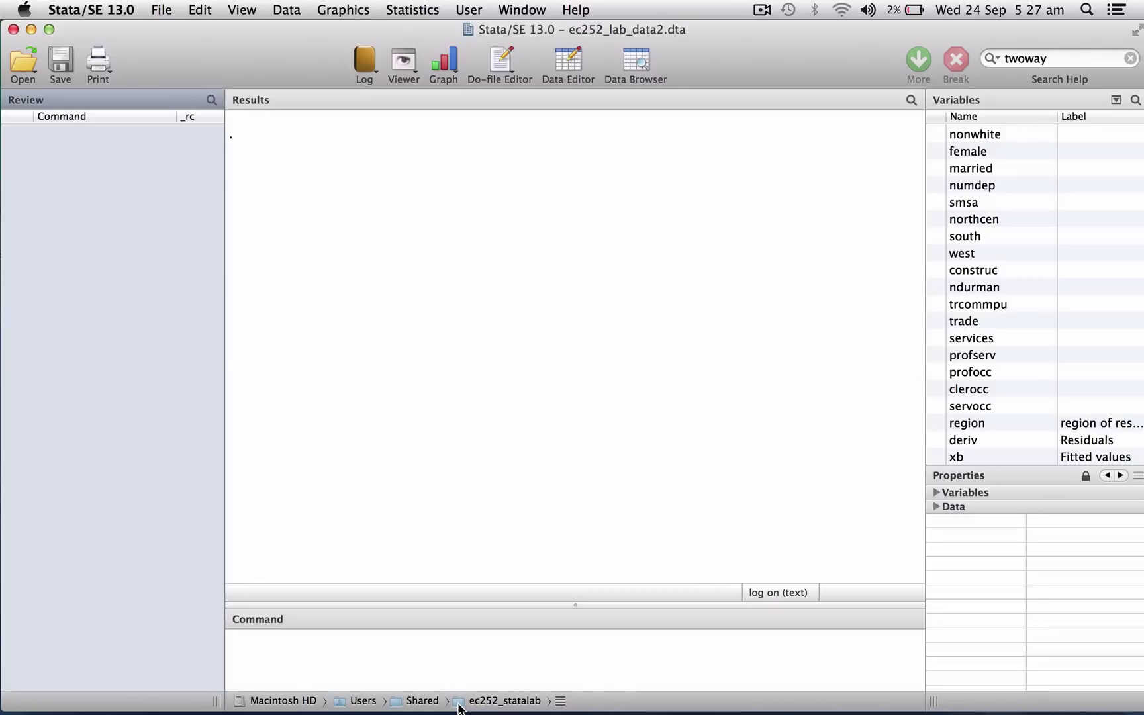
Create the log-wage variable with generate lwage=log(wage) and label it with label variable lwage "log(wage)"
{"action": "type", "text": "genera"}
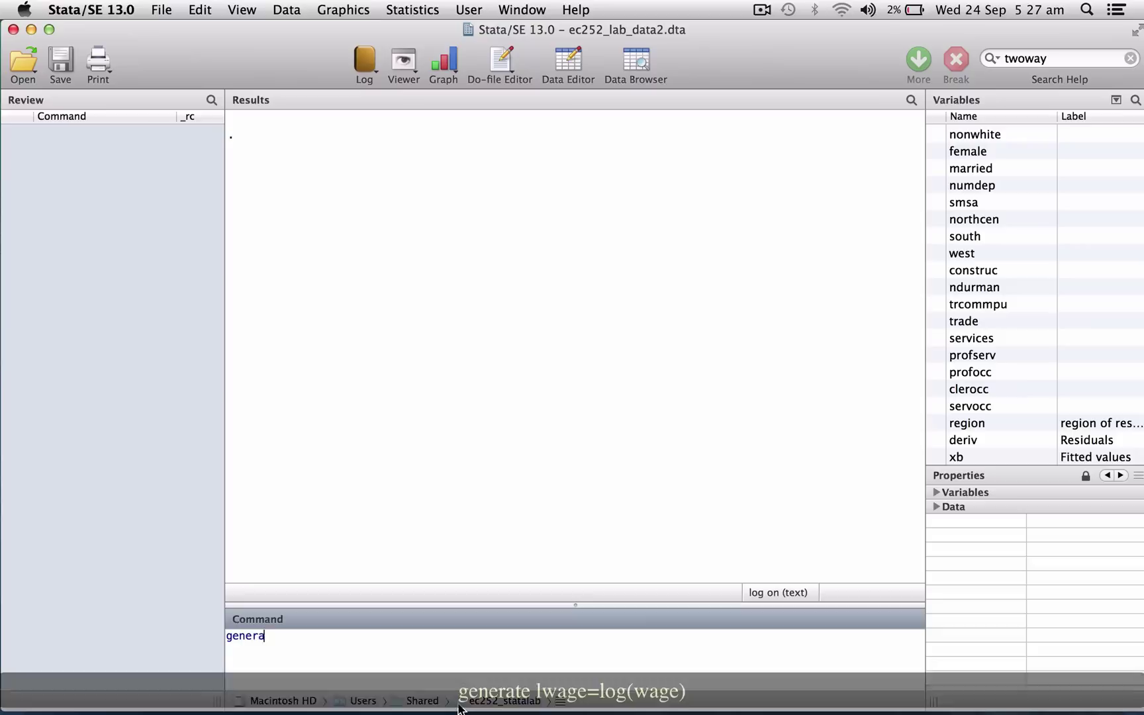
{"action": "type", "text": "te lwage"}
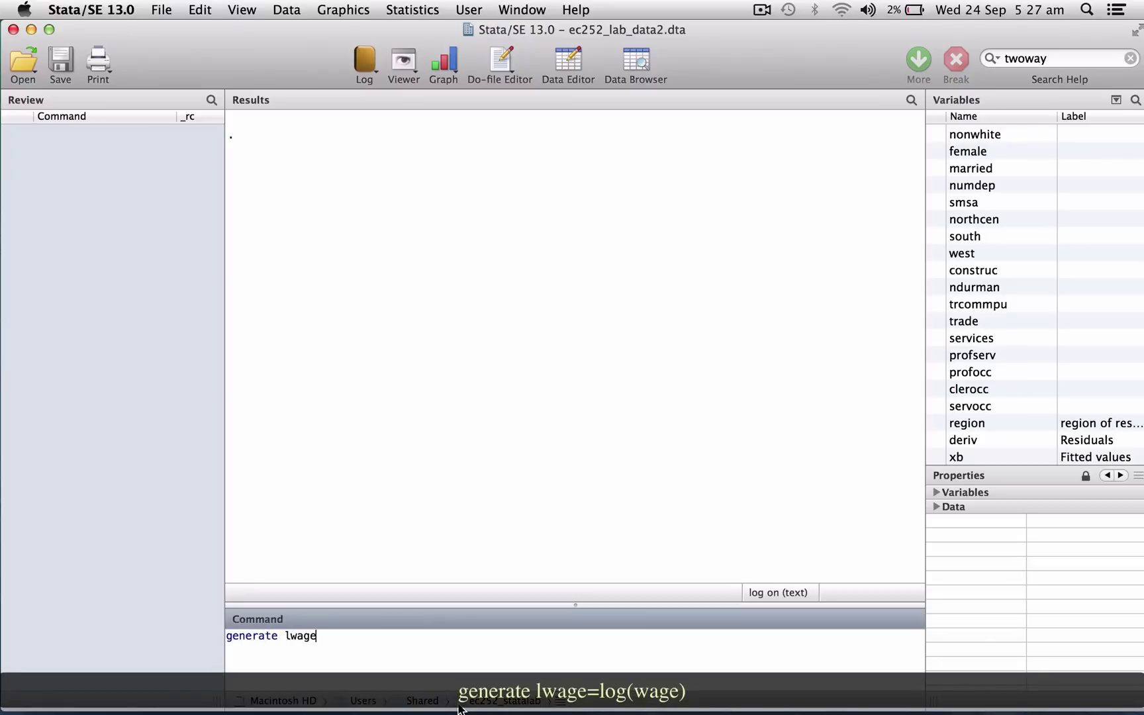
{"action": "type", "text": "=log(wage)"}
{"action": "key", "text": "Return"}
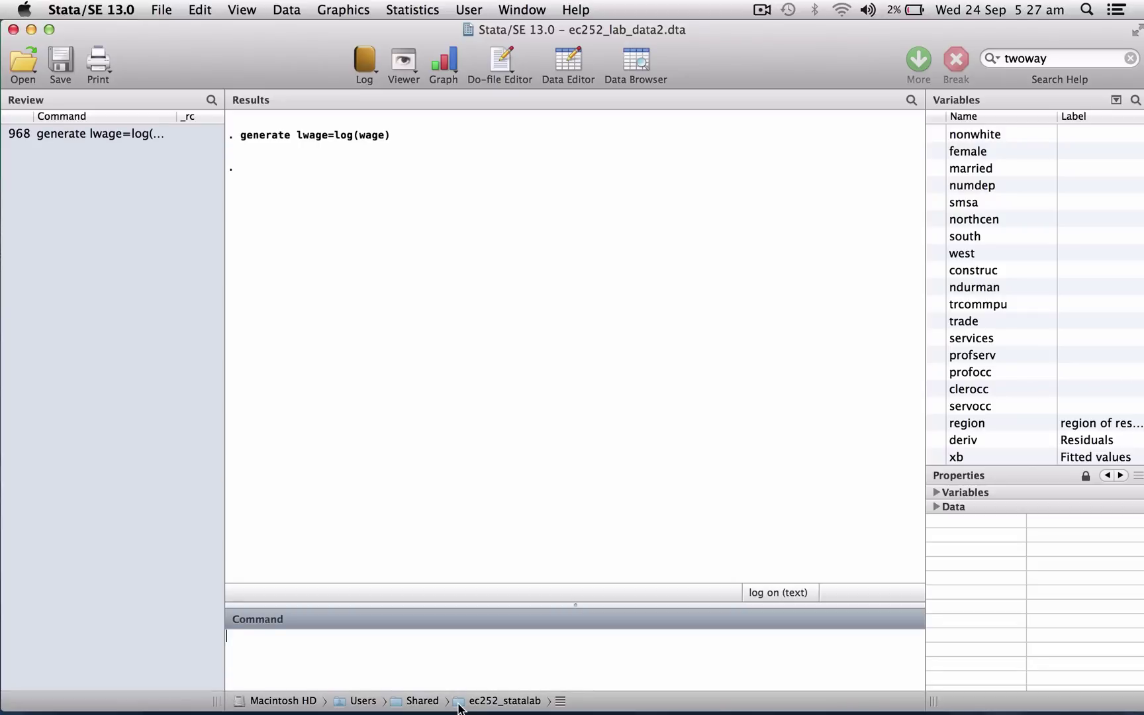
{"action": "type", "text": "label variable lwage \""}
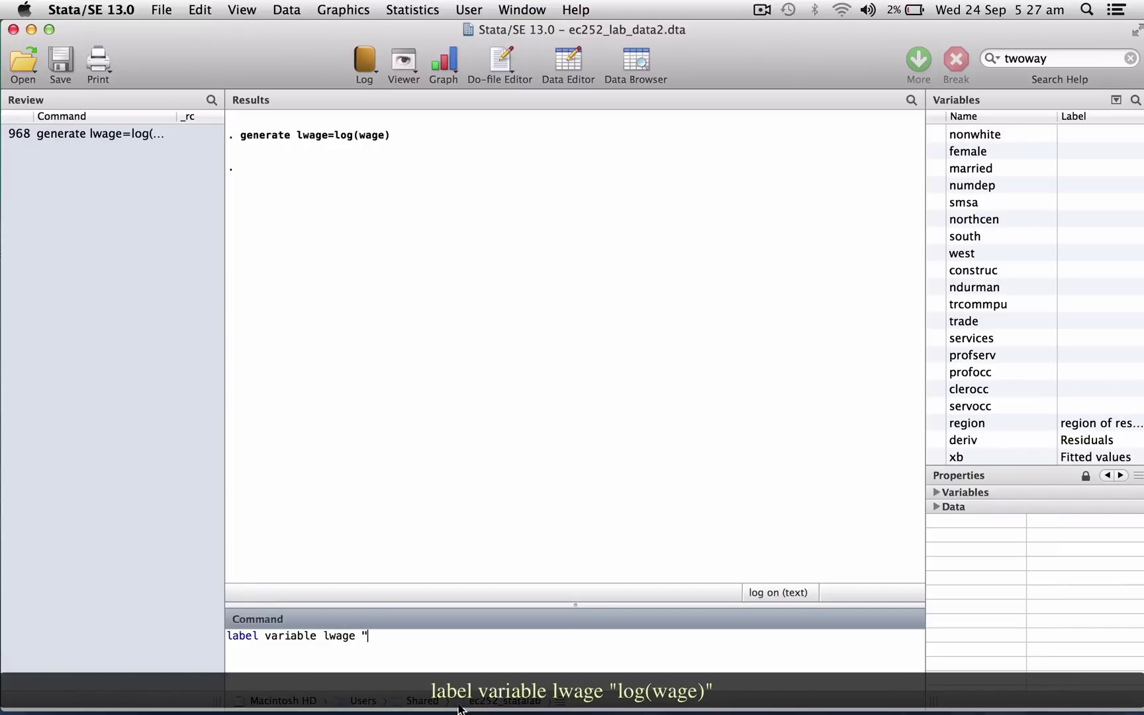
{"action": "type", "text": "log(wage)\""}
{"action": "key", "text": "Return"}
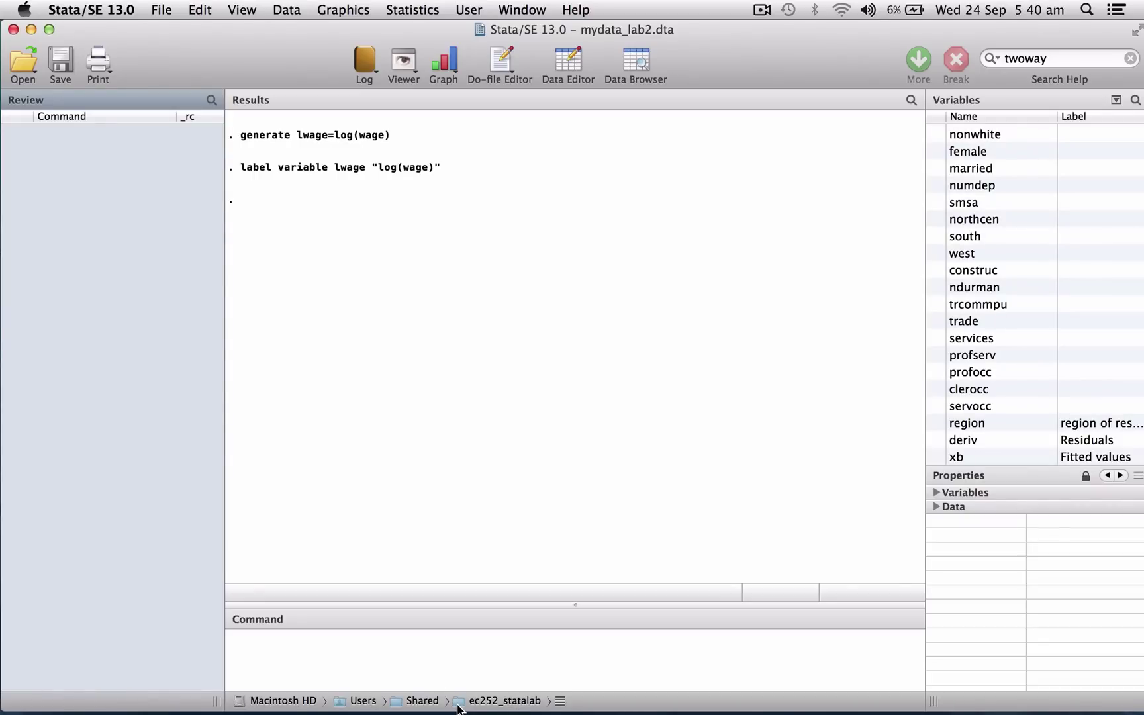
Regress the log of wage on education with the command regress lwage educ
{"action": "type", "text": "regress "}
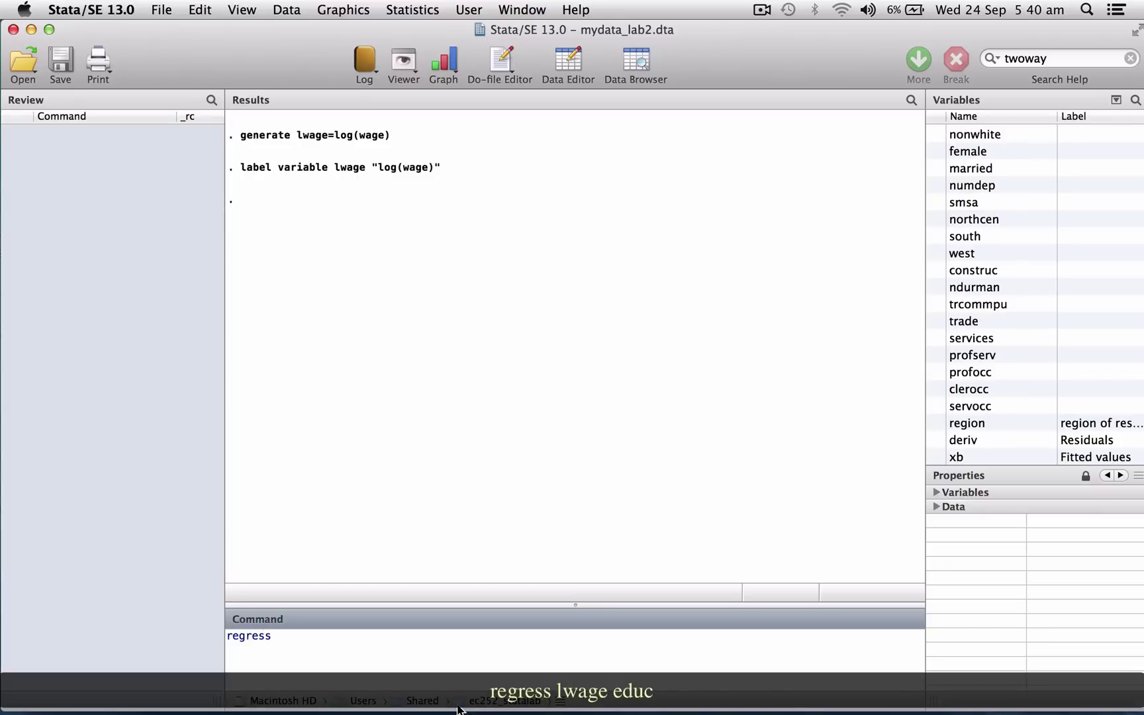
{"action": "type", "text": "lwage educ"}
{"action": "key", "text": "Return"}
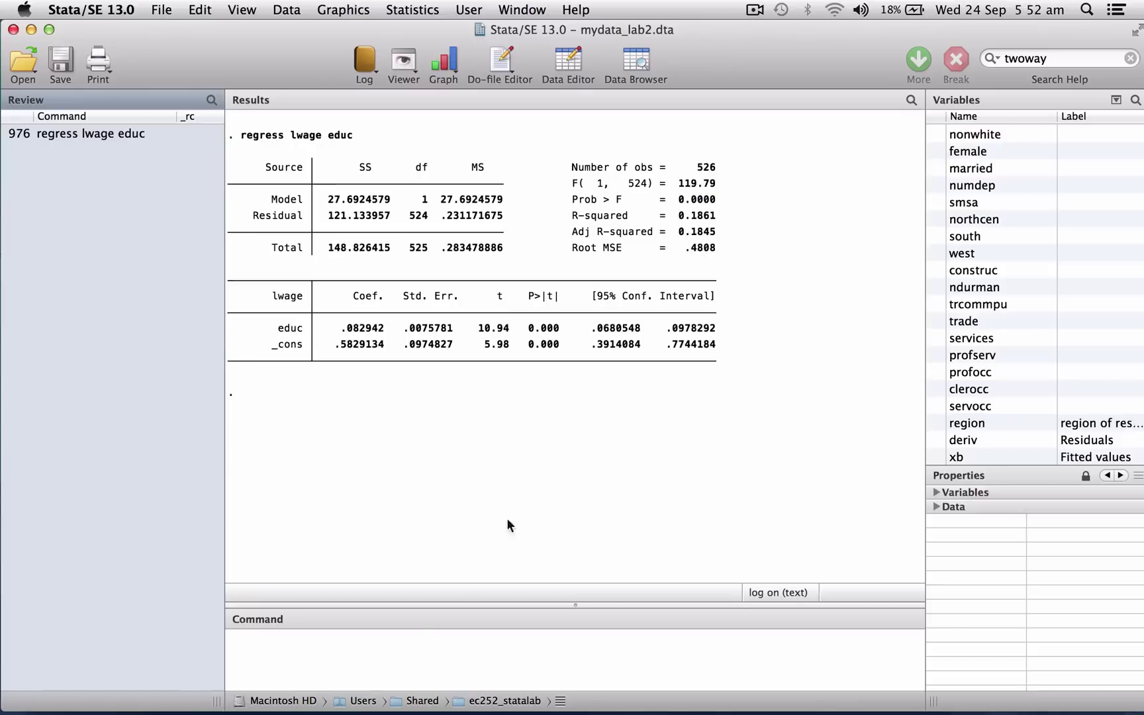
Save the dataset with the command save mydata_lab2.dta, replace and end the session log with log close
{"action": "left_click", "coordinate": [419, 640]}
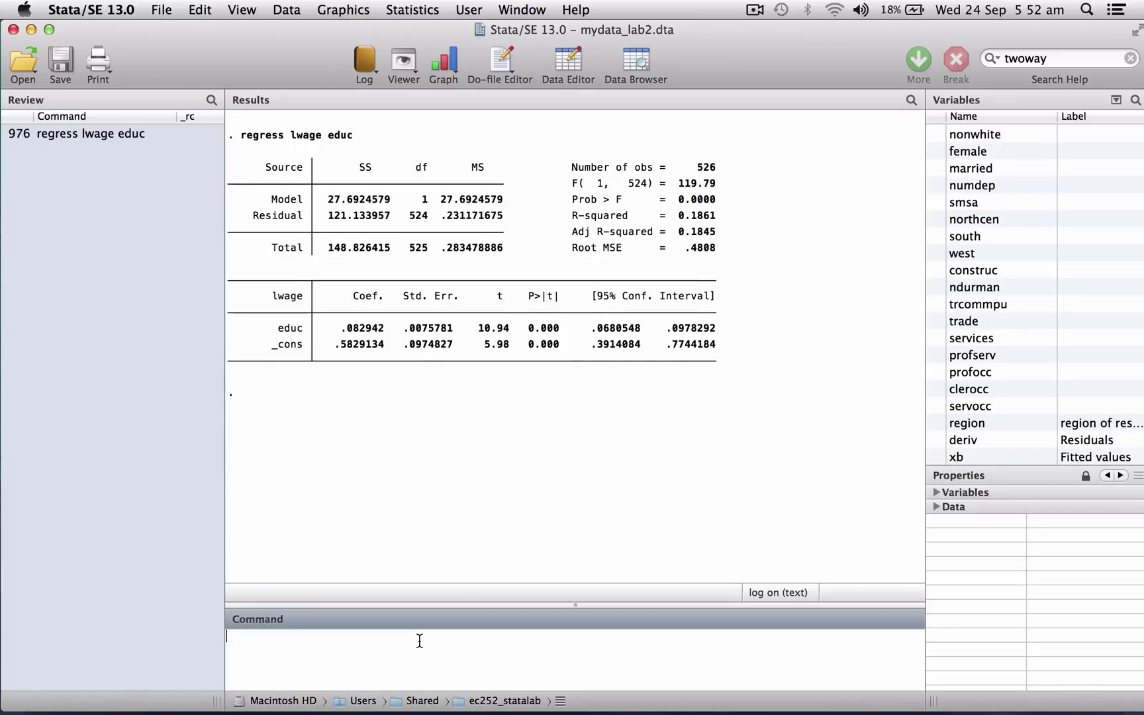
{"action": "type", "text": "save "}
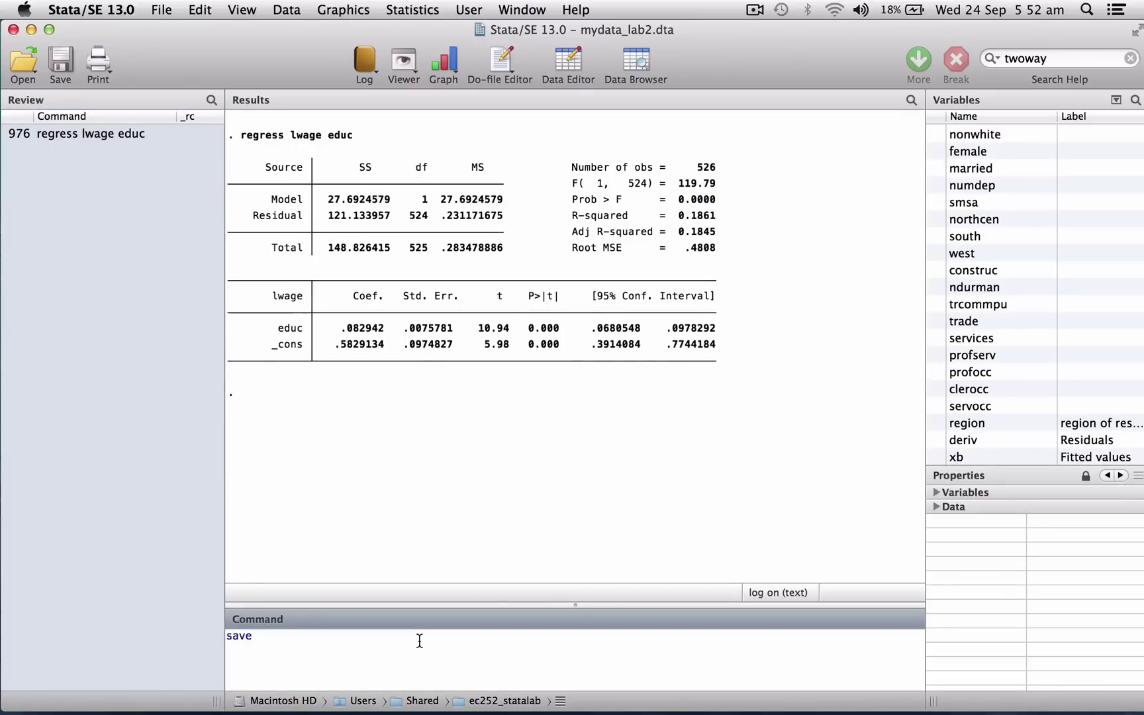
{"action": "type", "text": "mydata_lab2.d"}
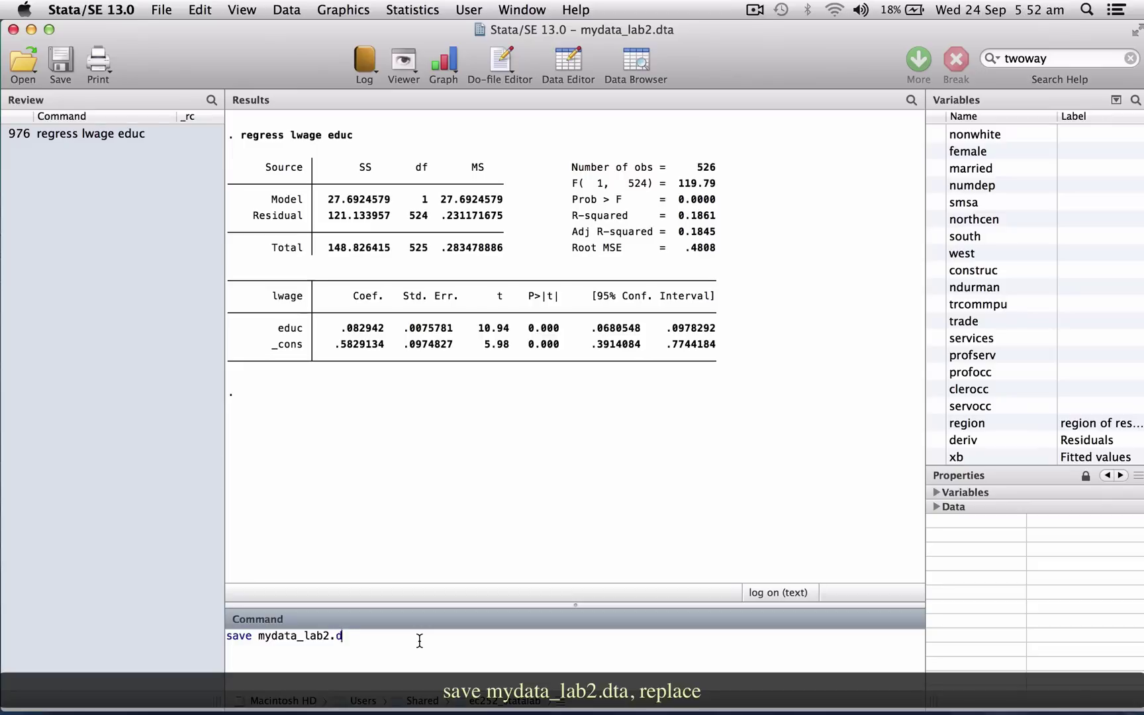
{"action": "type", "text": "ta, replace"}
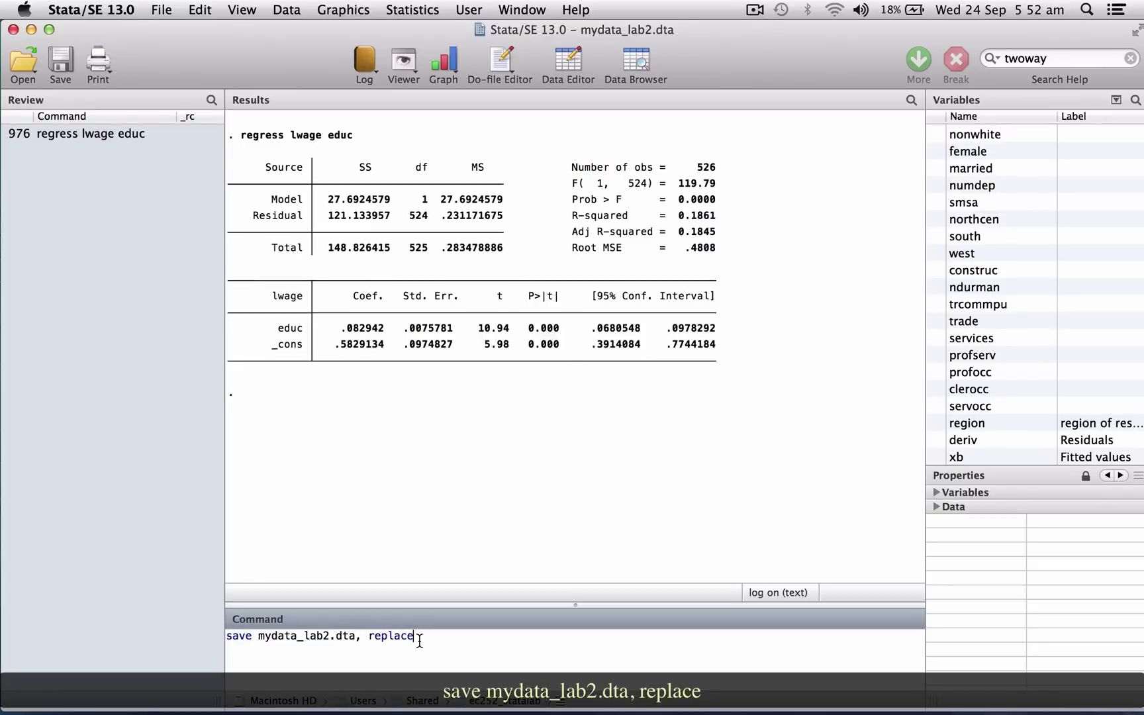
{"action": "key", "text": "Return"}
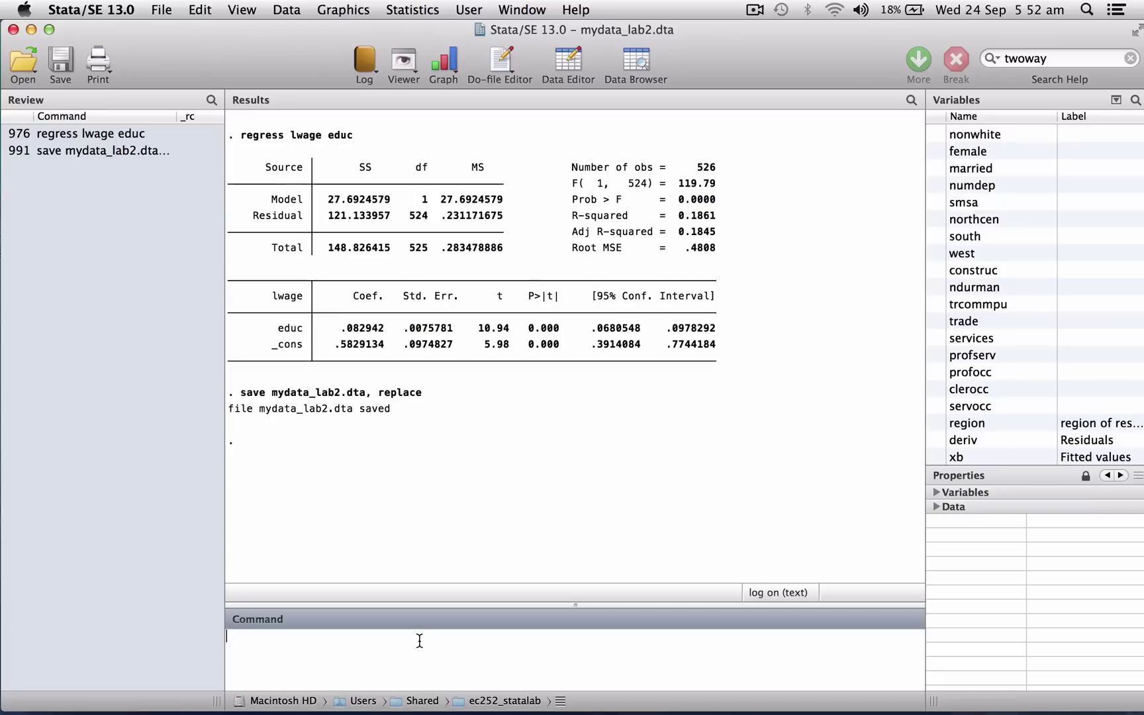
{"action": "type", "text": "log close"}
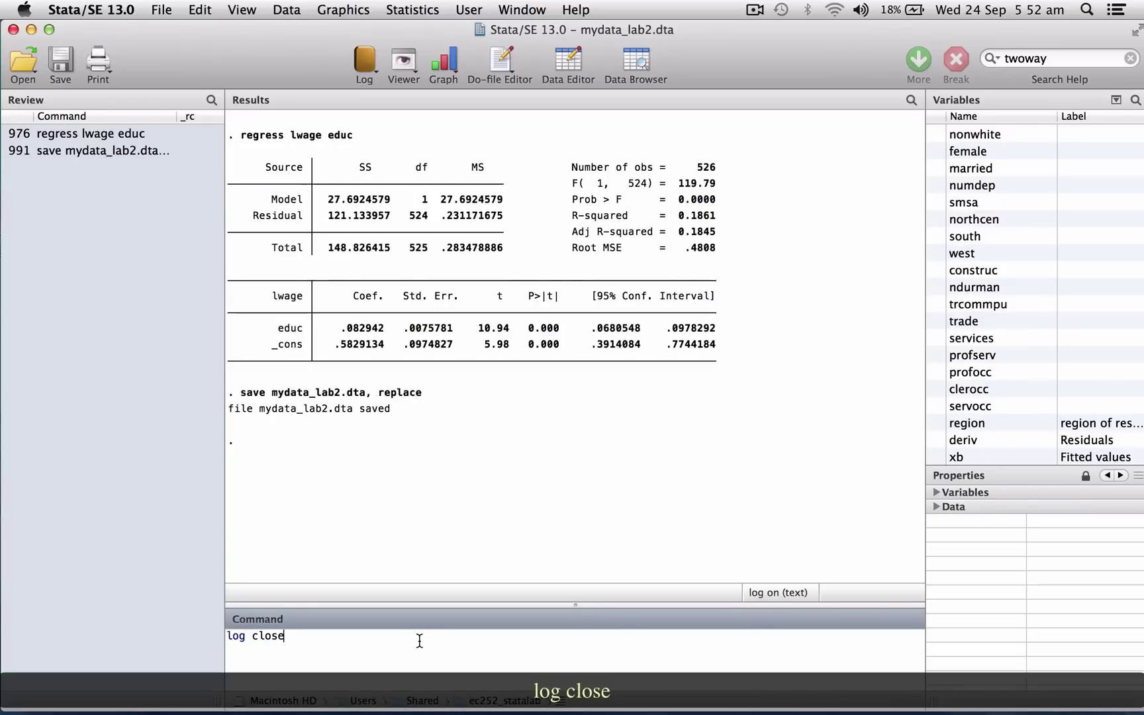
{"action": "key", "text": "Return"}
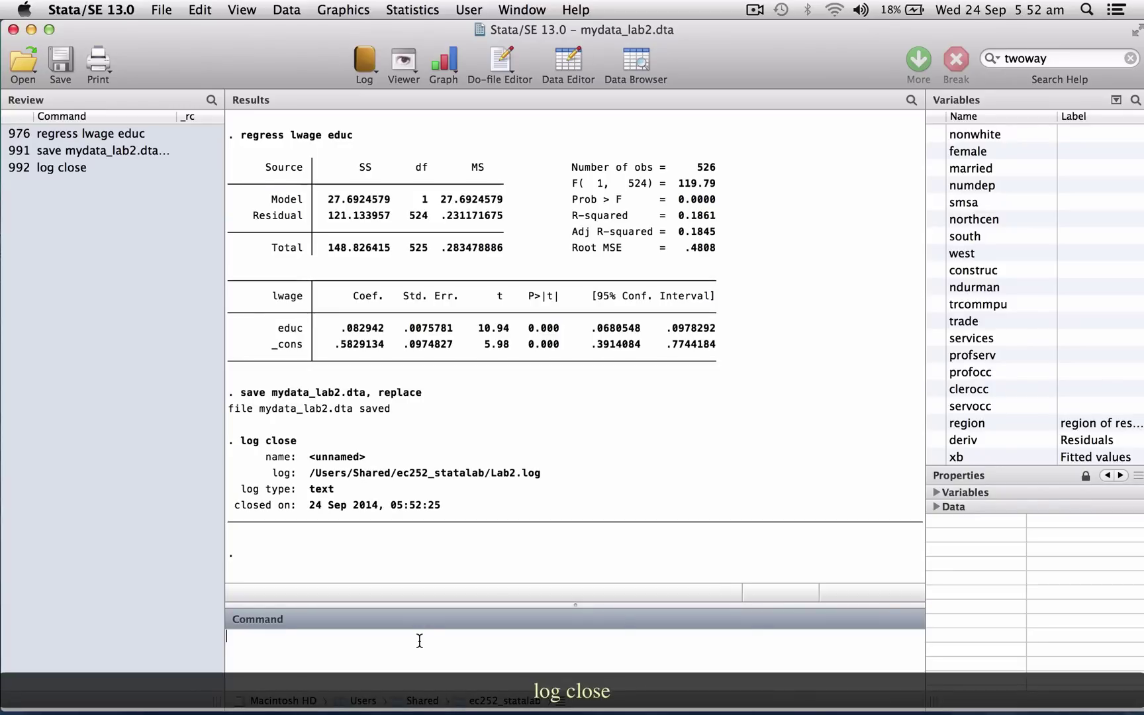